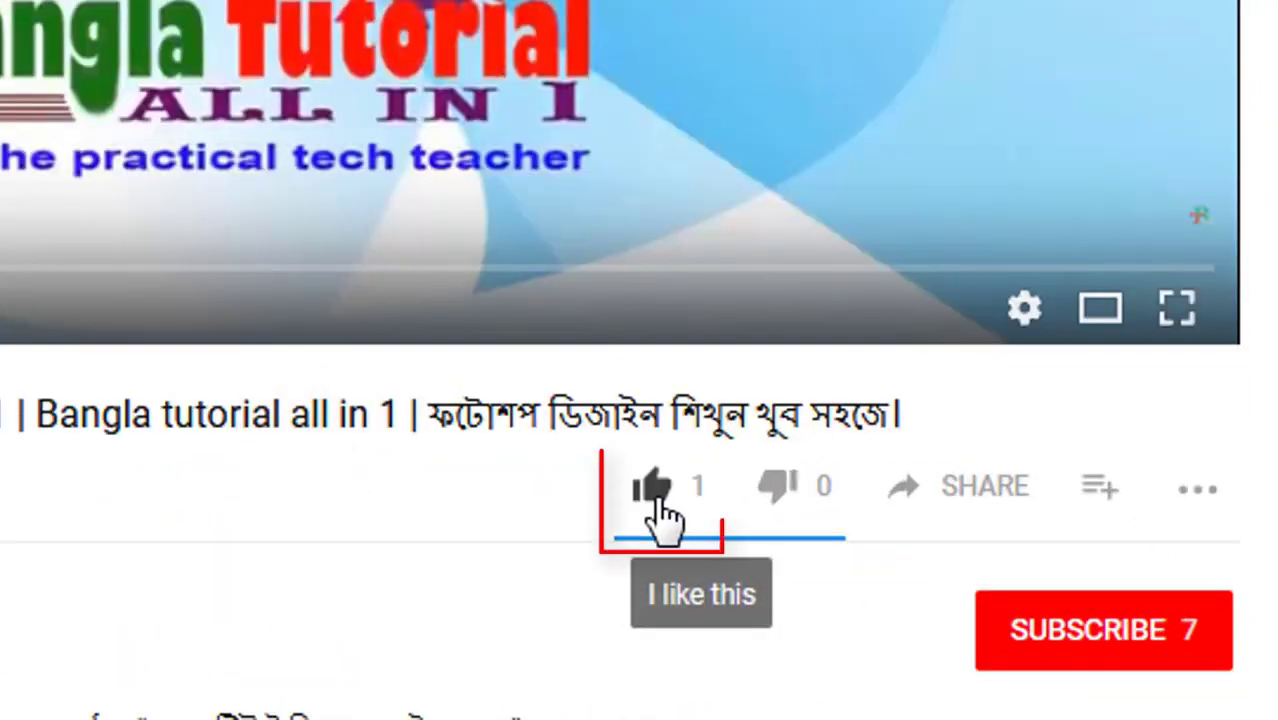
Like the Bangla Photoshop tutorial video and subscribe to its channel
click(896, 584)
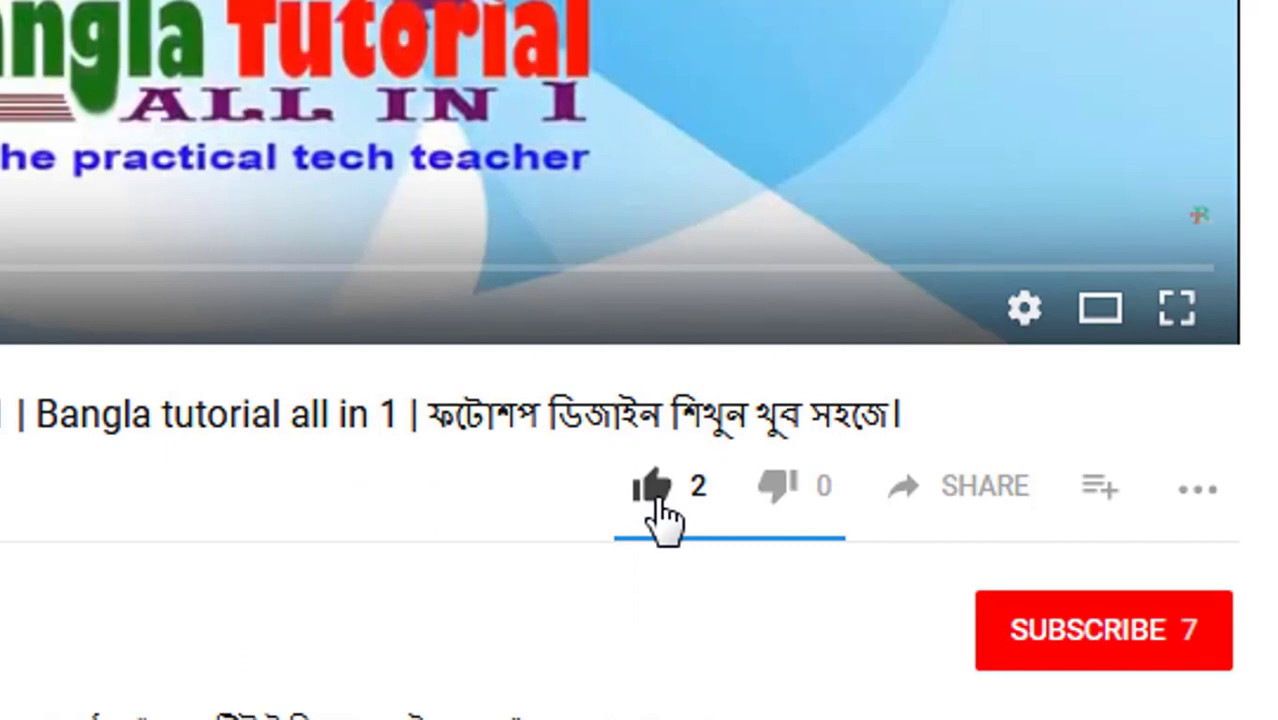
click(1021, 615)
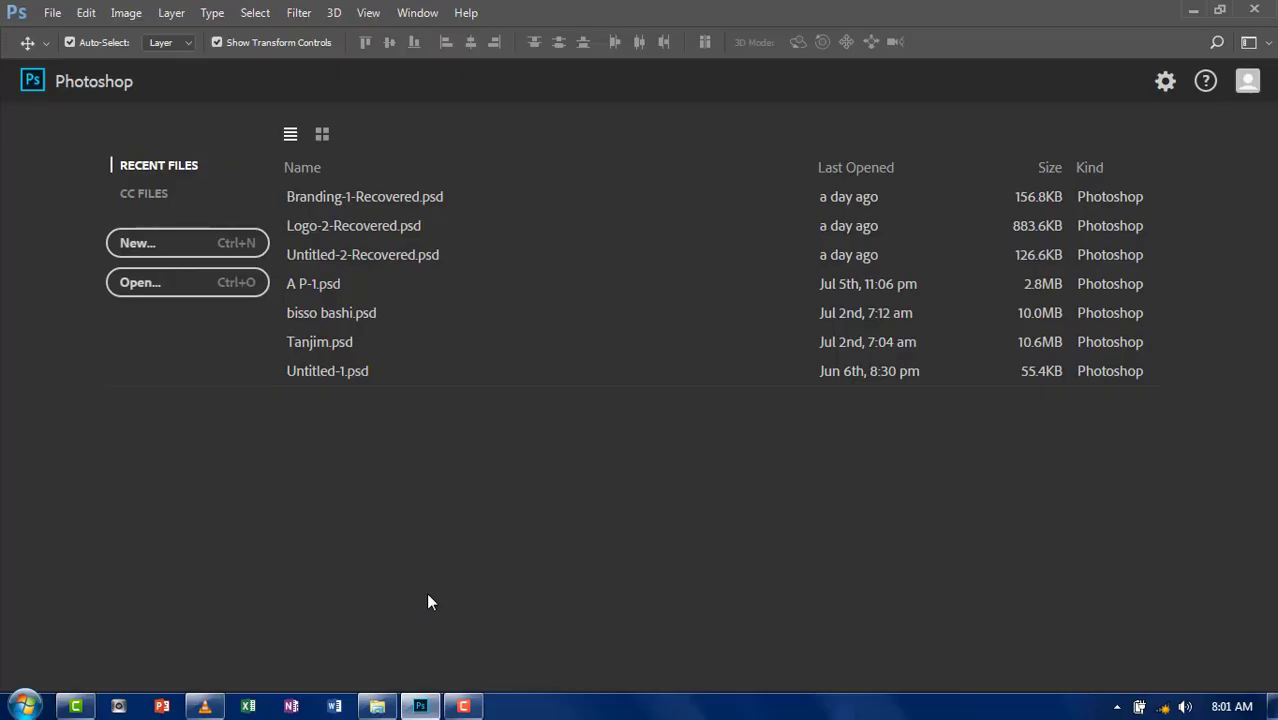
Launch Adobe Photoshop CC 2017 from the Start menu to reach its start screen
click(24, 706)
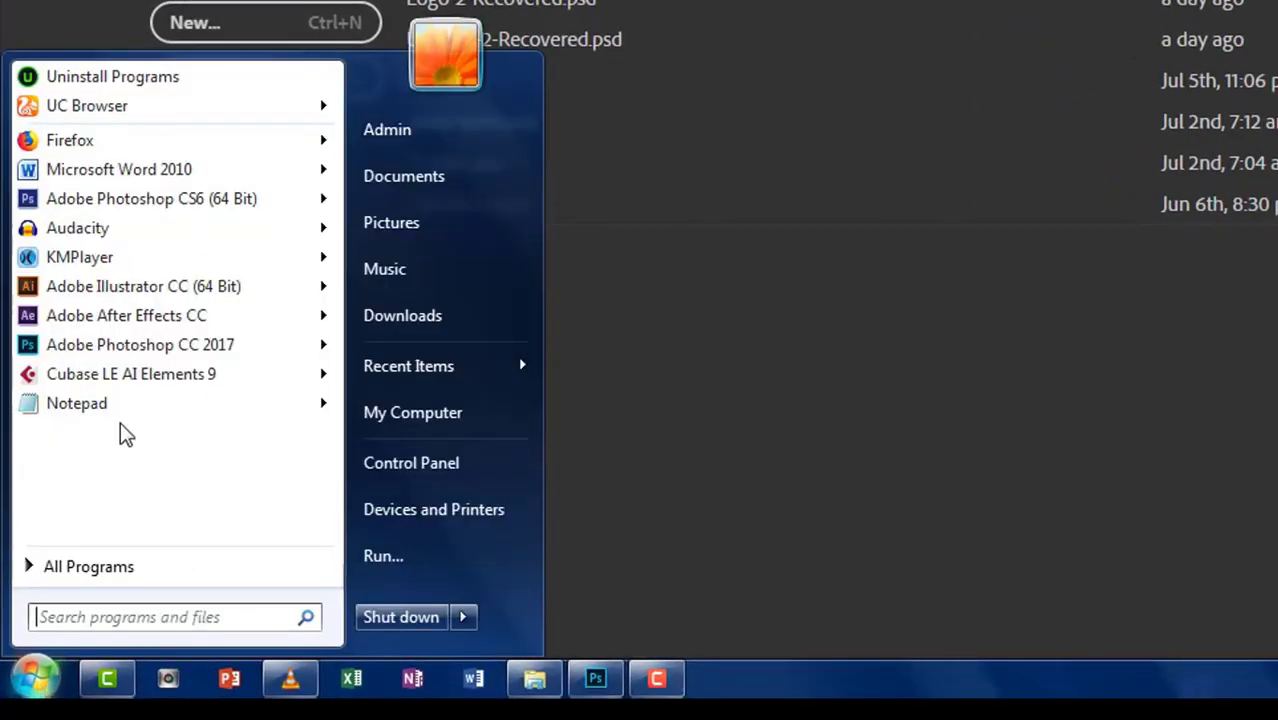
mouse_move(140, 344)
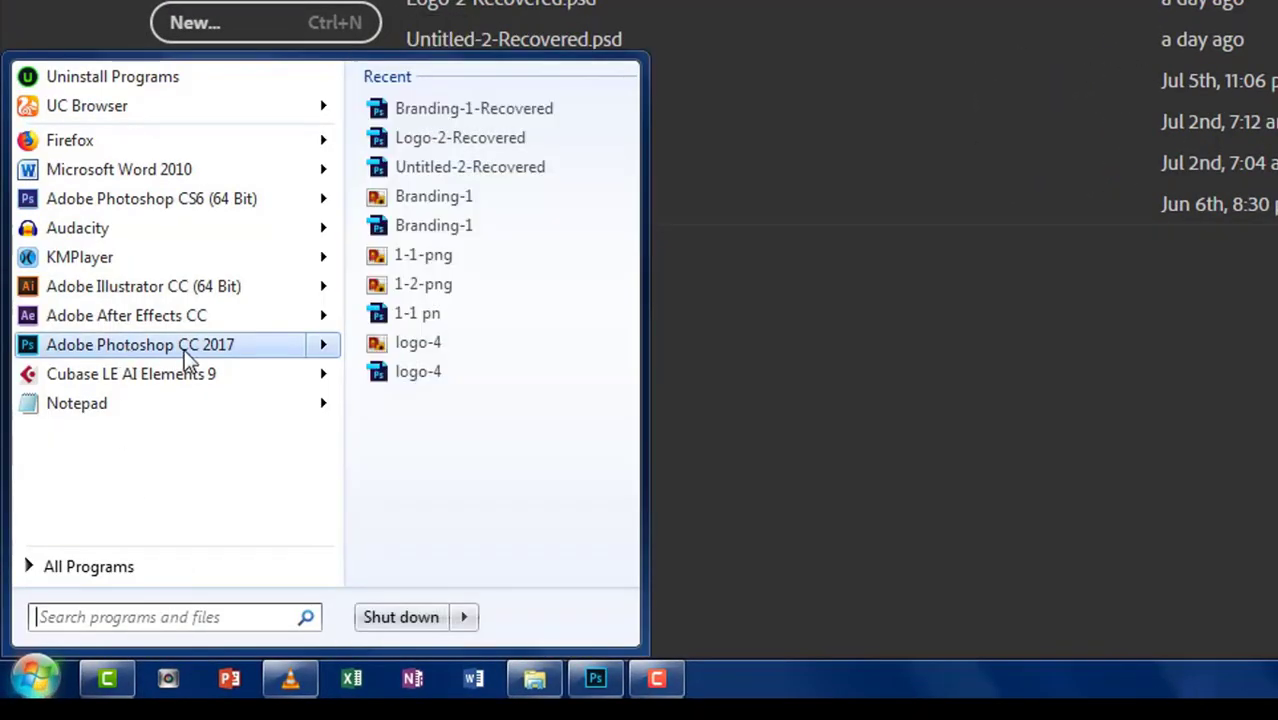
click(900, 330)
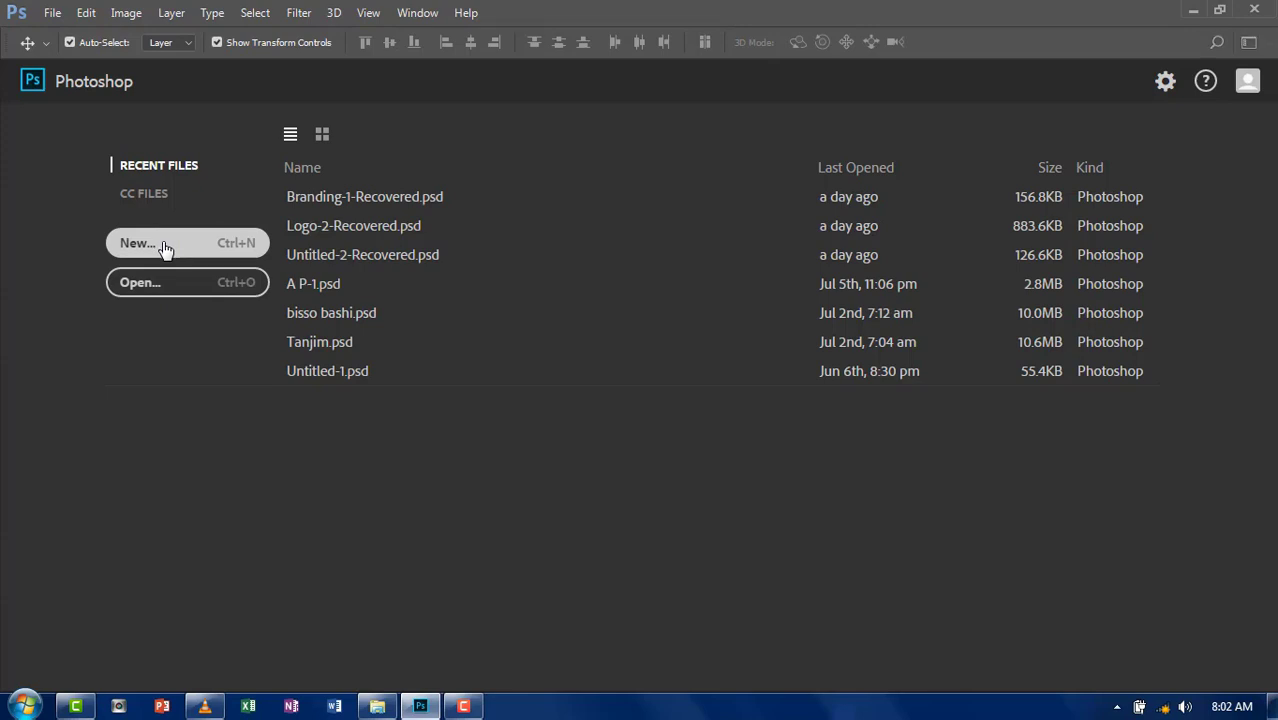
Start a new document and show the Photo presets at 7 x 5 inches, 300 ppi
click(165, 249)
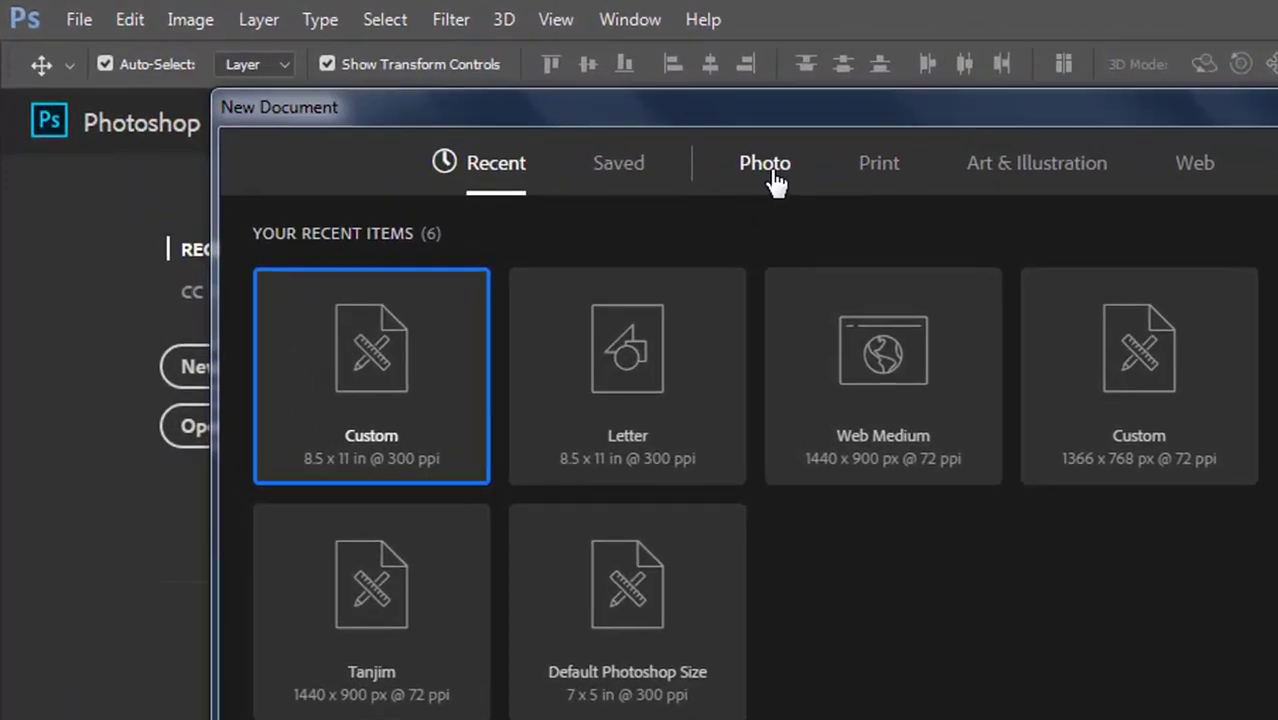
click(771, 170)
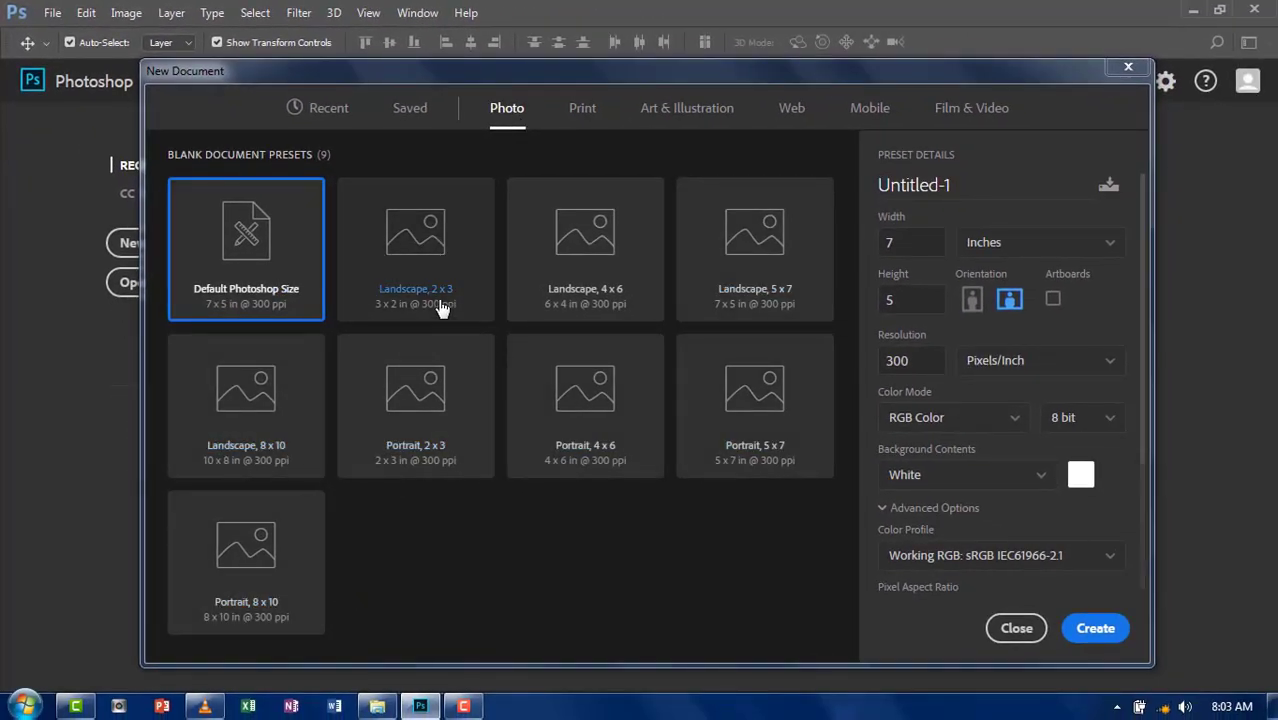
Compare Photo presets: Landscape 2 x 3, Landscape 8 x 10, Portrait 8 x 10 and others
click(430, 308)
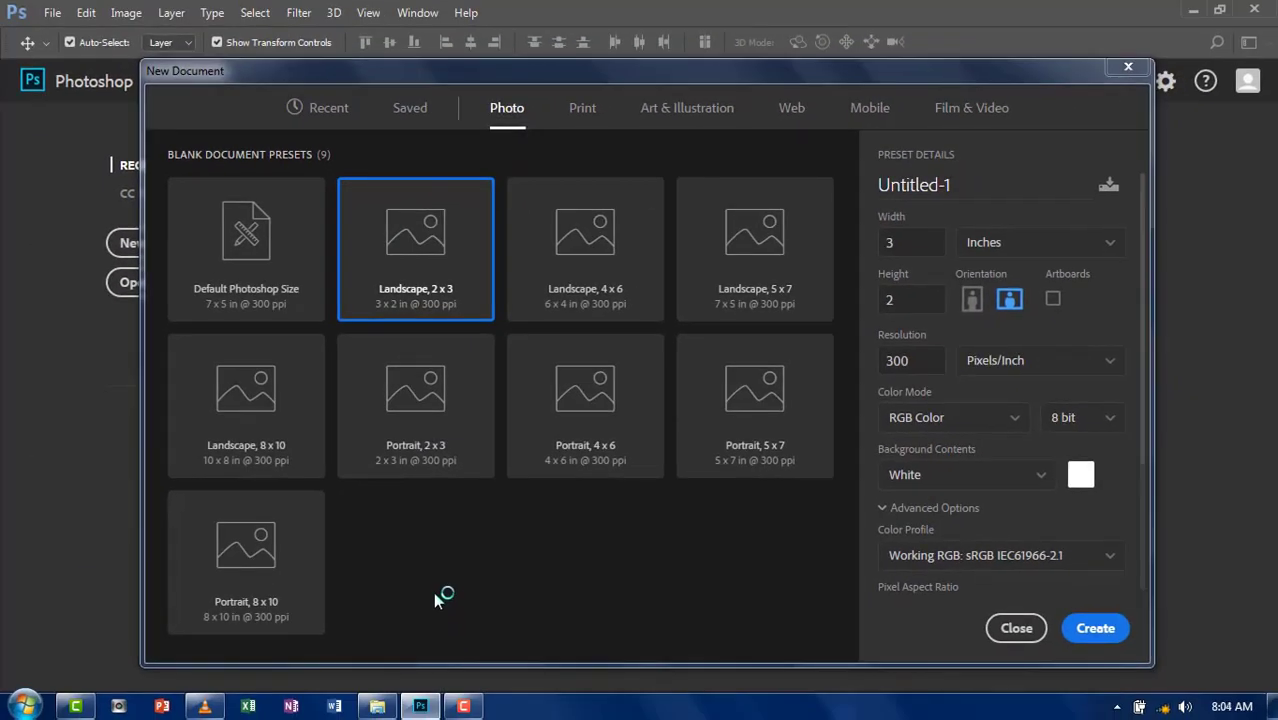
click(251, 380)
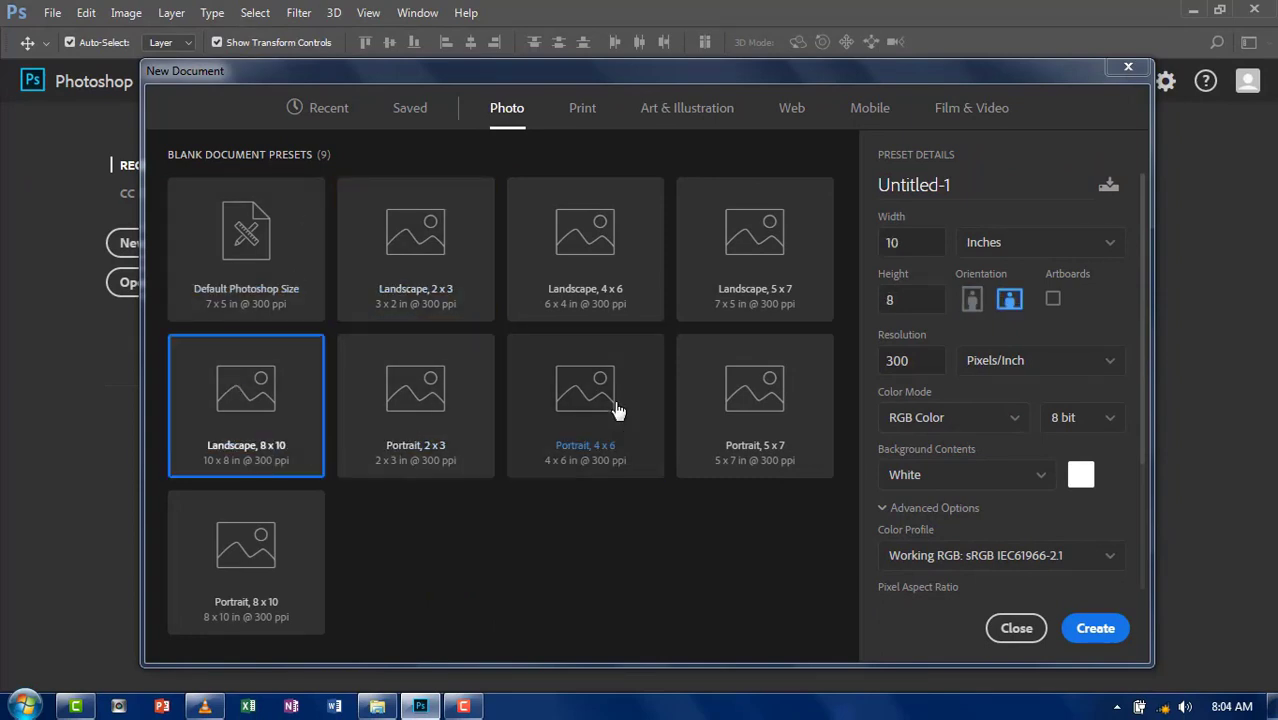
click(740, 395)
click(585, 395)
click(415, 395)
click(246, 395)
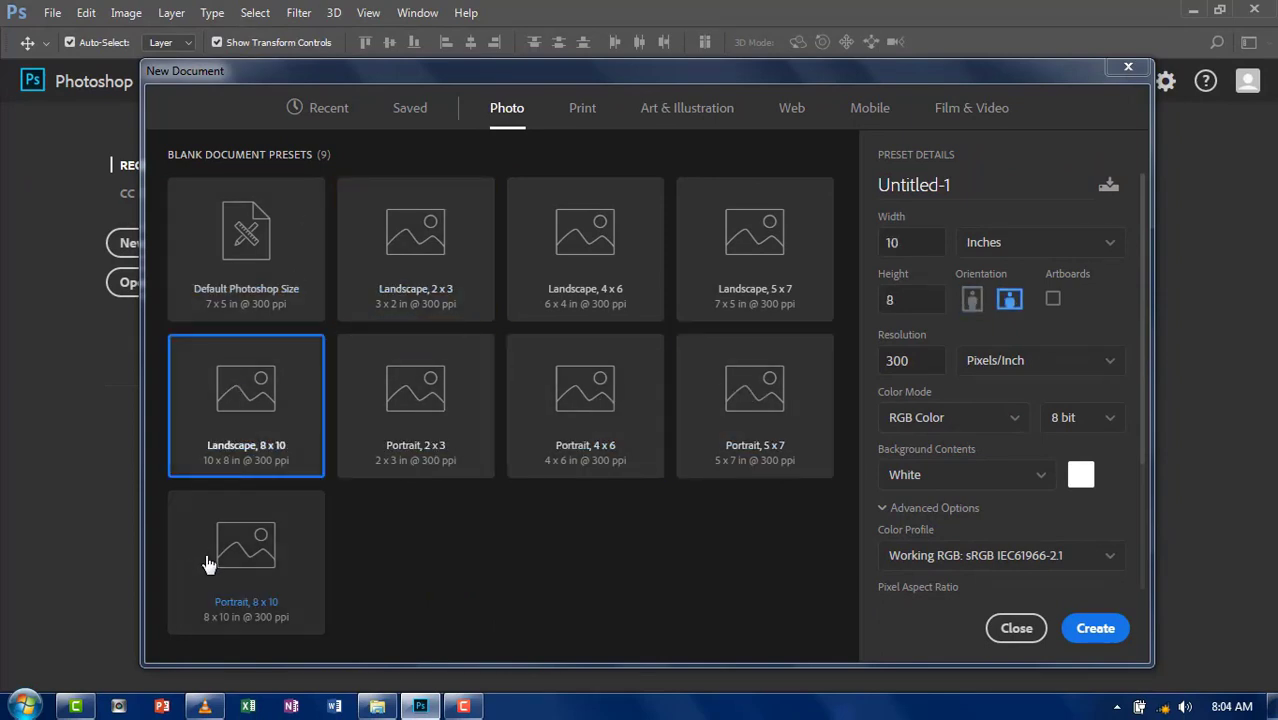
click(226, 549)
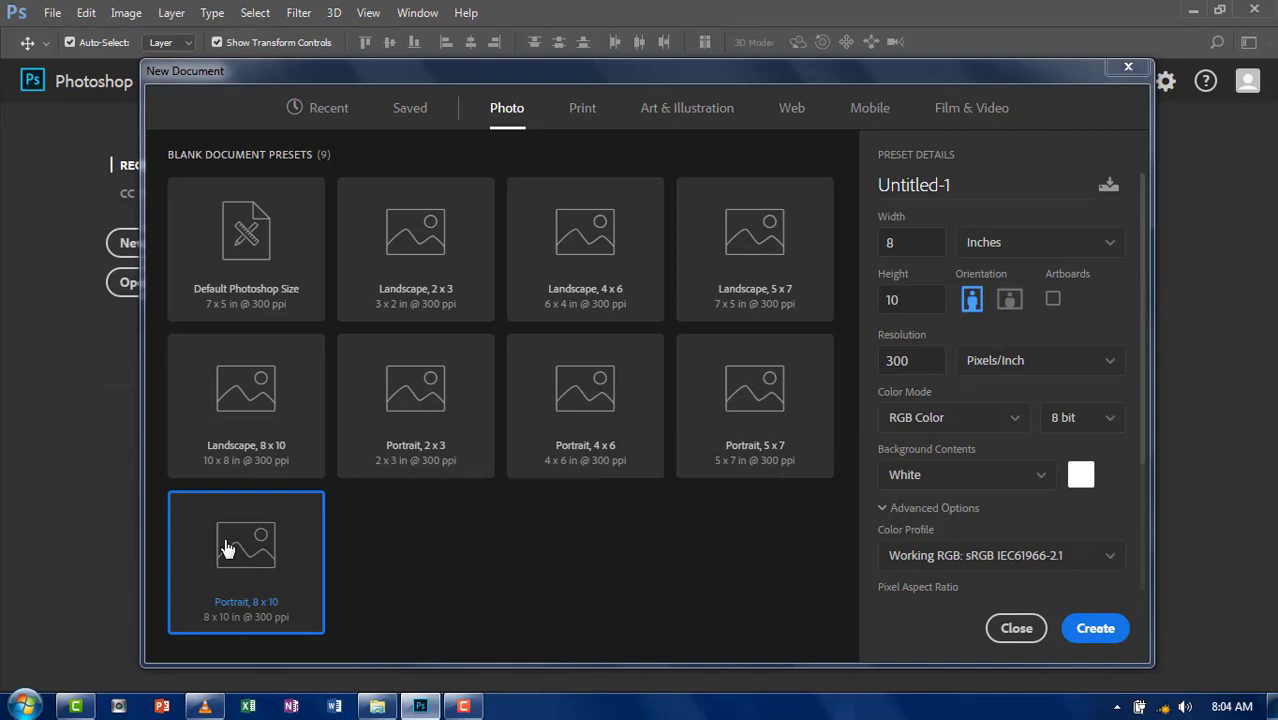
Try more Photo presets, then switch to Print presets at Letter, 8.5 x 11 inches
click(458, 288)
click(597, 287)
click(756, 268)
click(600, 398)
click(720, 393)
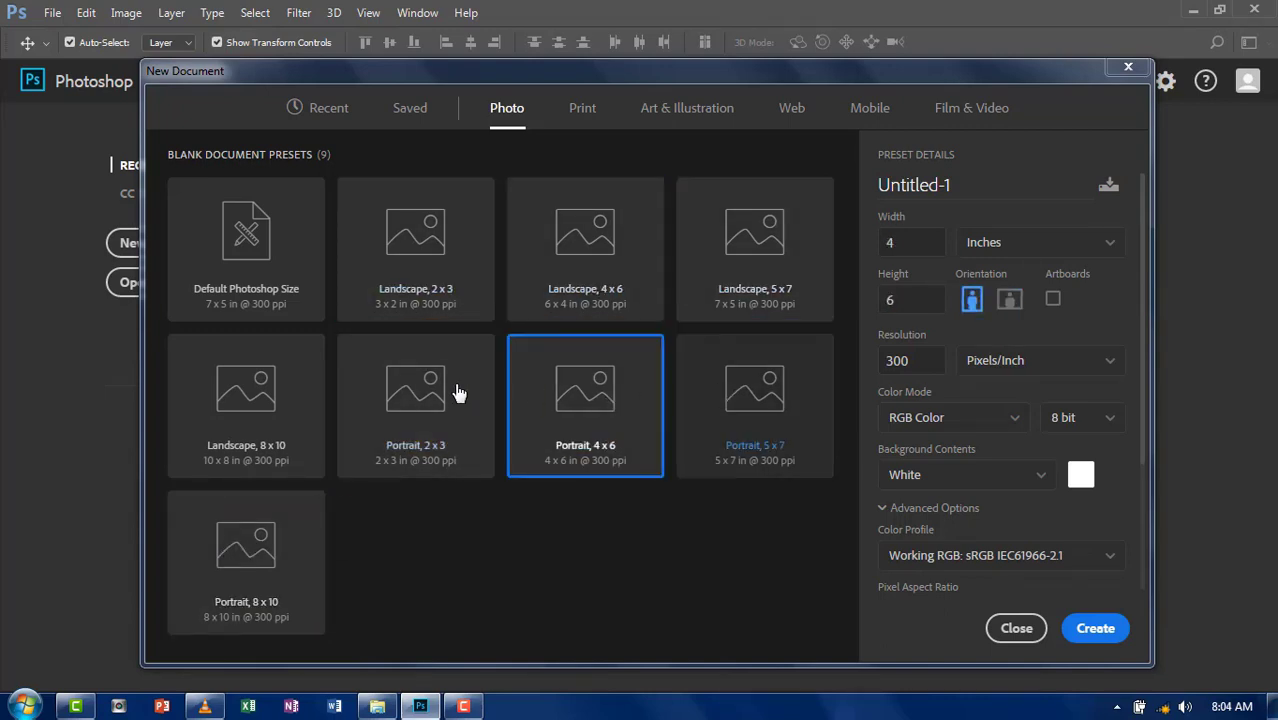
click(258, 387)
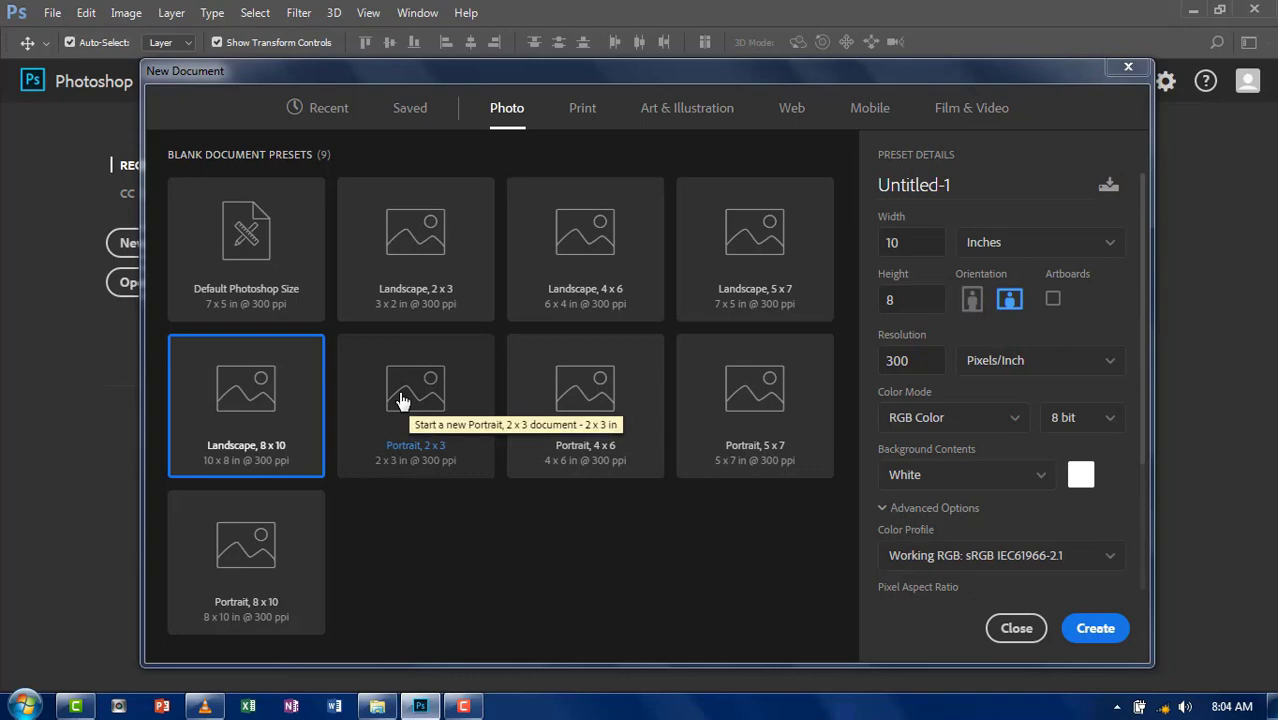
click(582, 112)
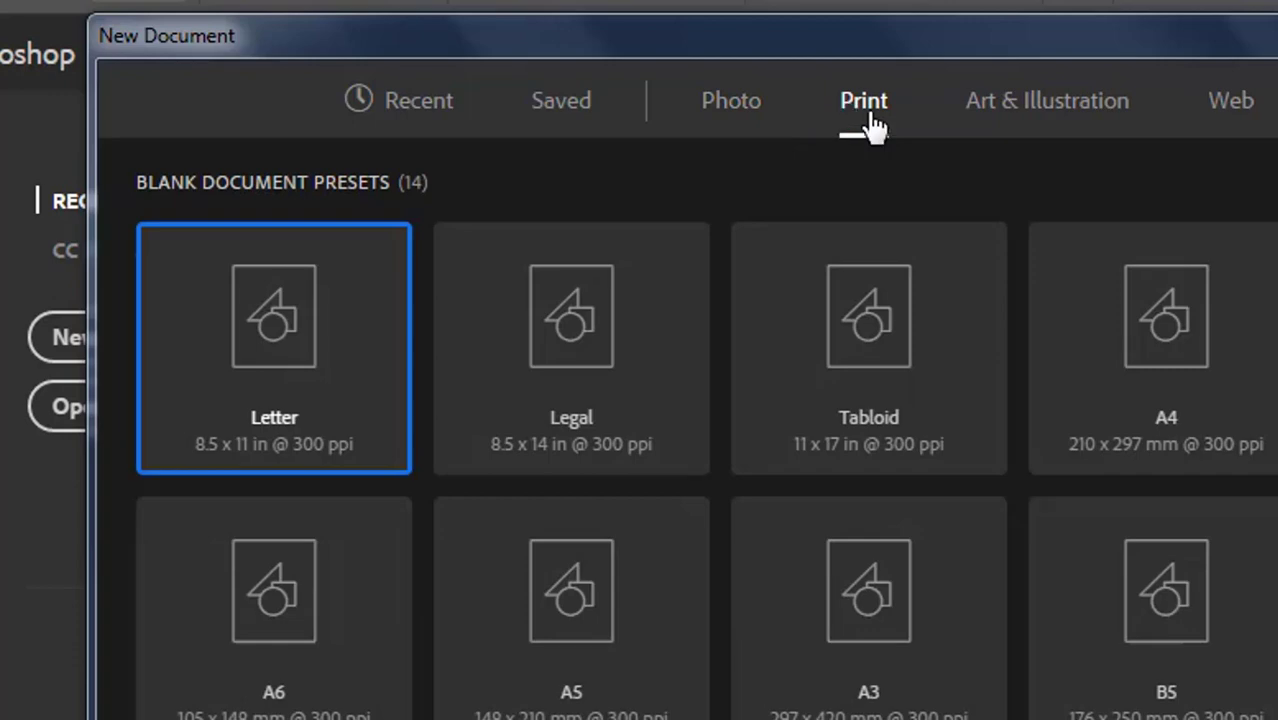
Try the Print presets, including Legal, A5 and A3 paper sizes
click(657, 357)
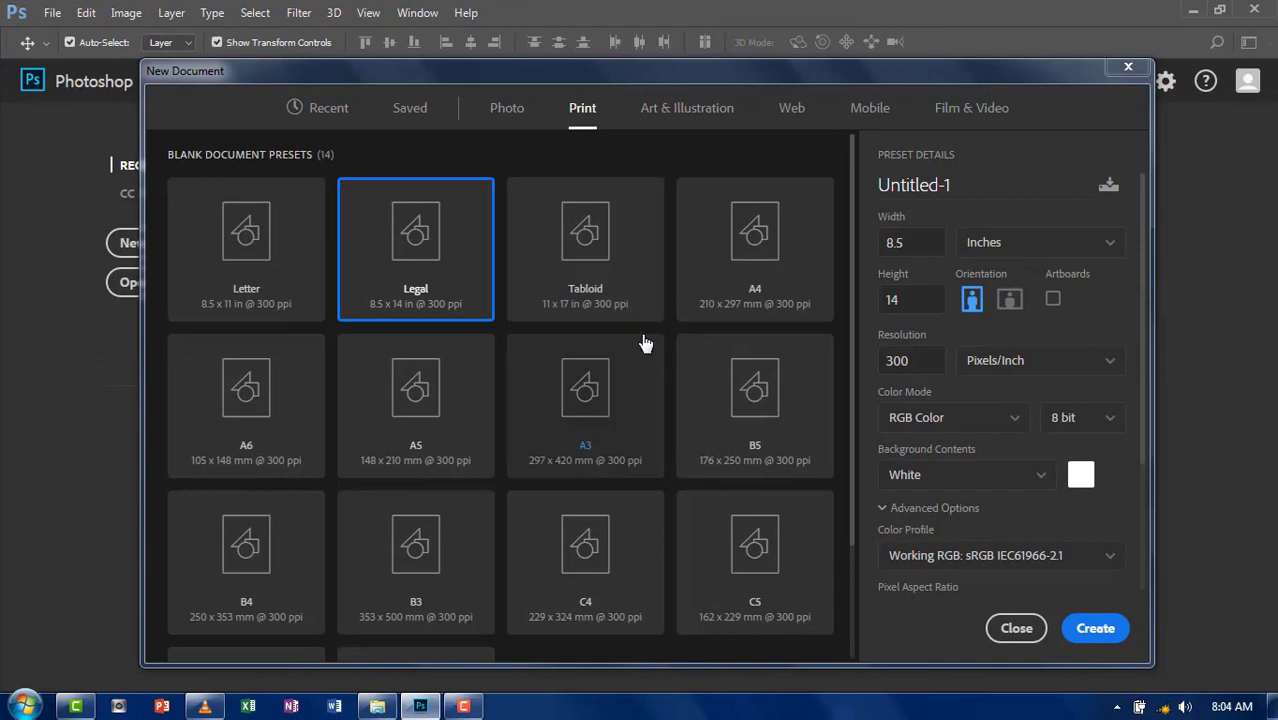
click(620, 290)
click(773, 280)
click(300, 395)
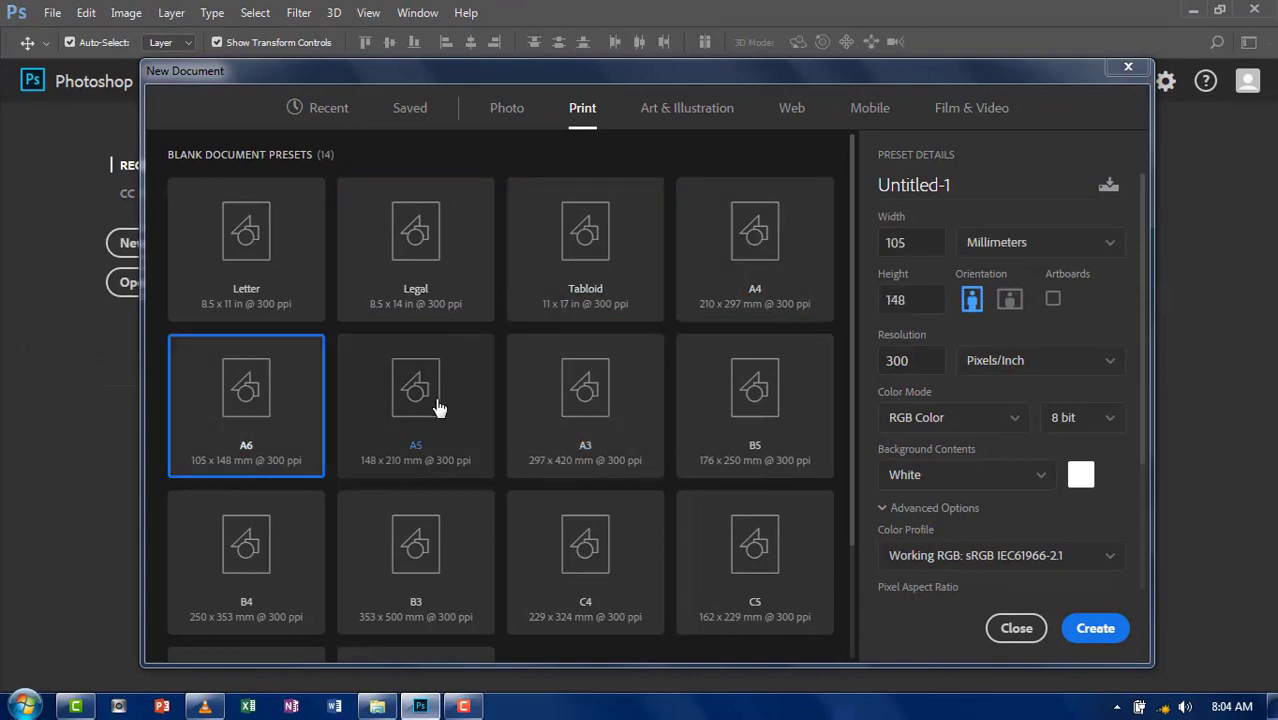
click(442, 408)
click(624, 415)
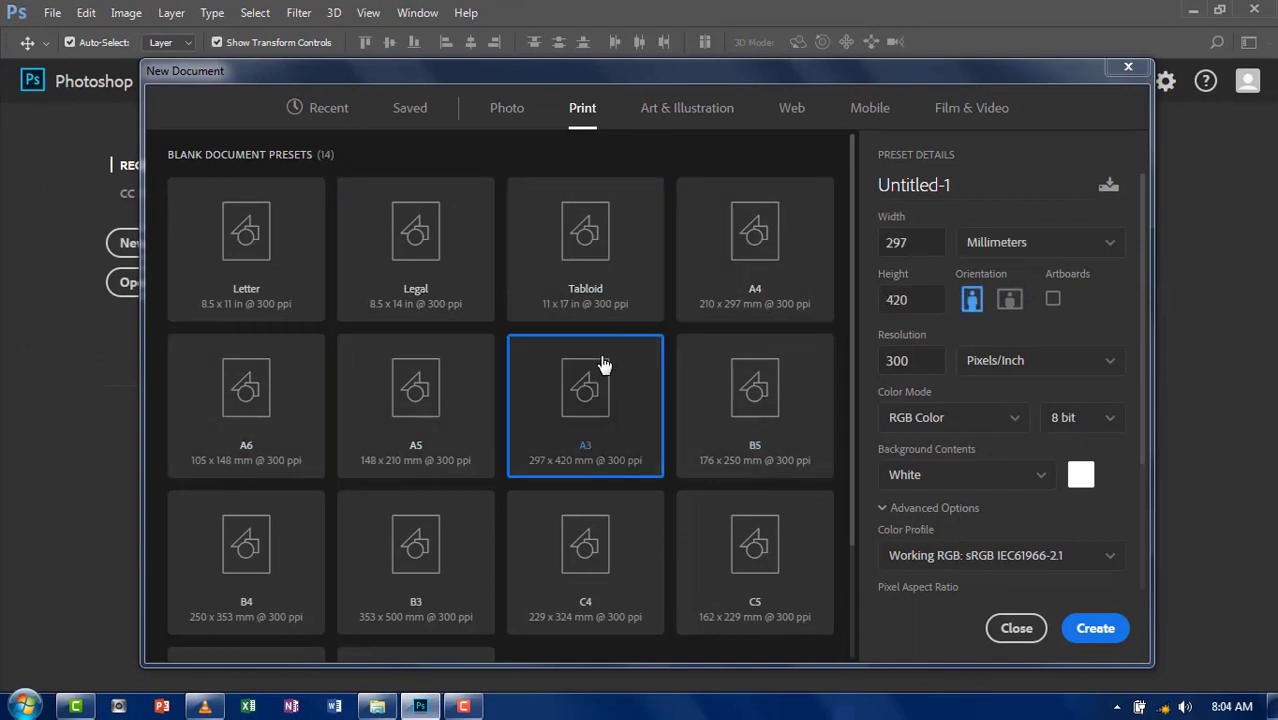
scroll(617, 500, down, 3)
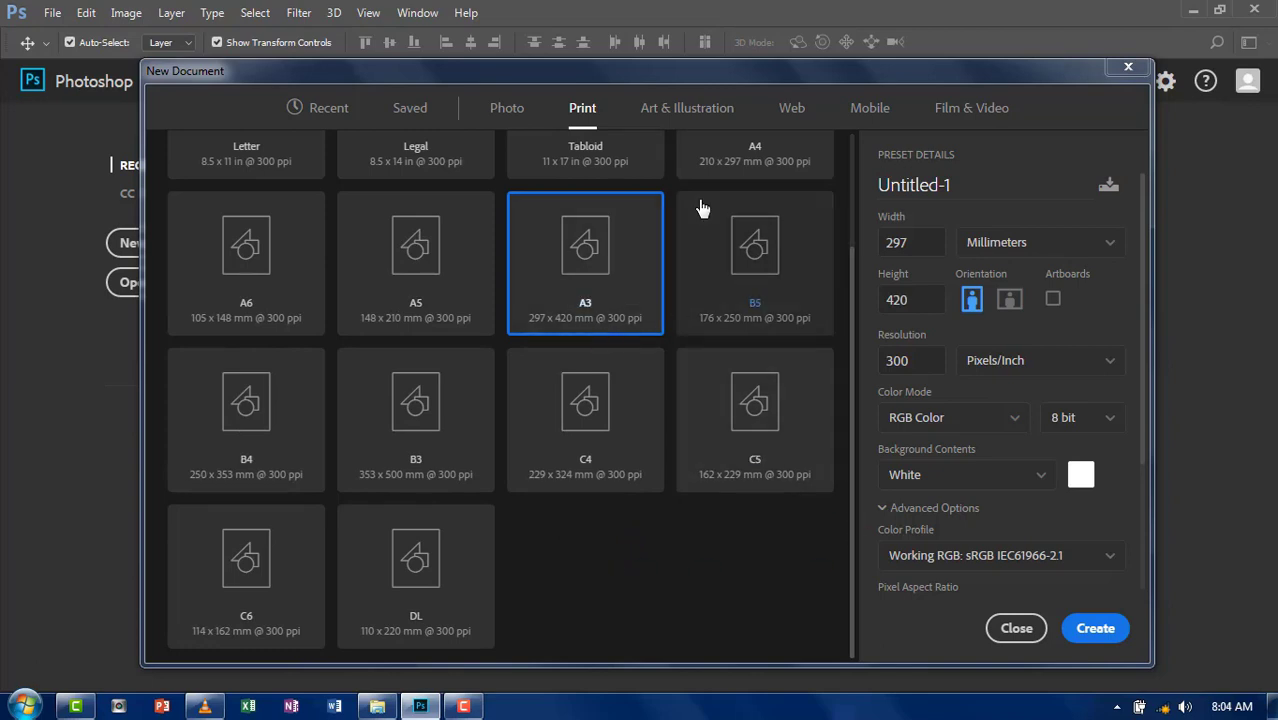
Try Art & Illustration presets like 2000 pixel grid, Poster and 1080p, then show Web presets
click(690, 108)
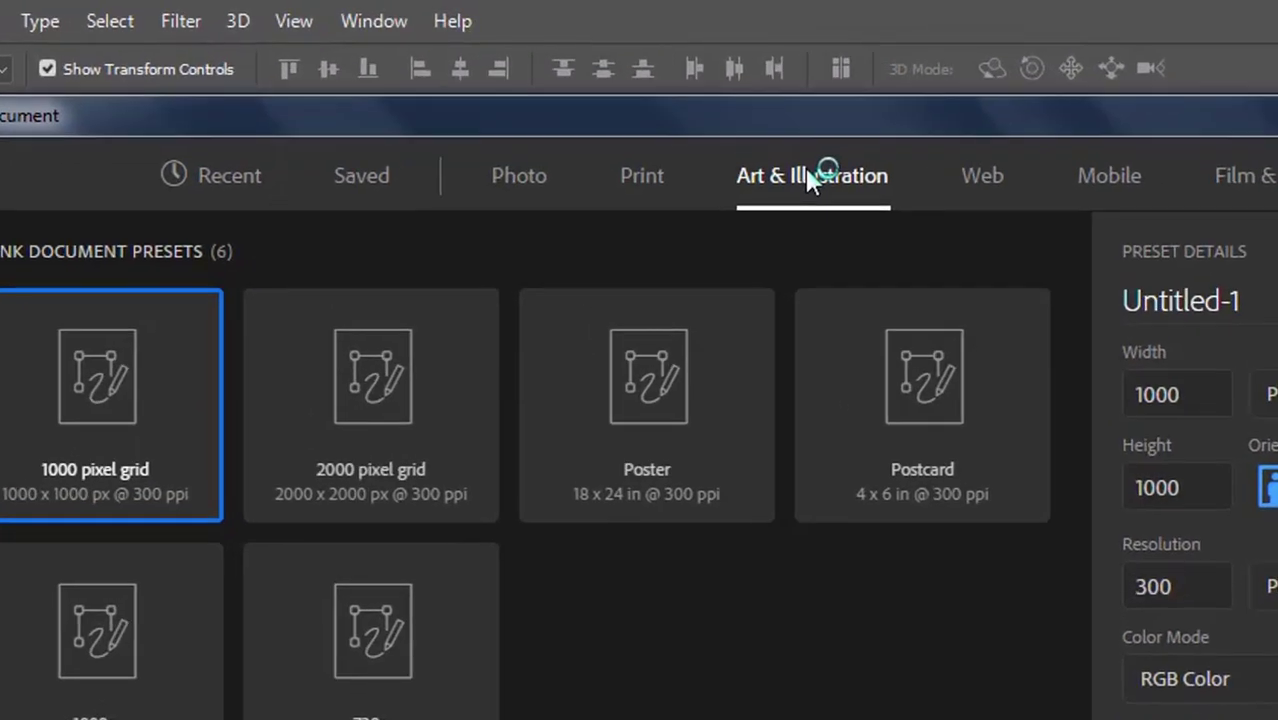
click(474, 466)
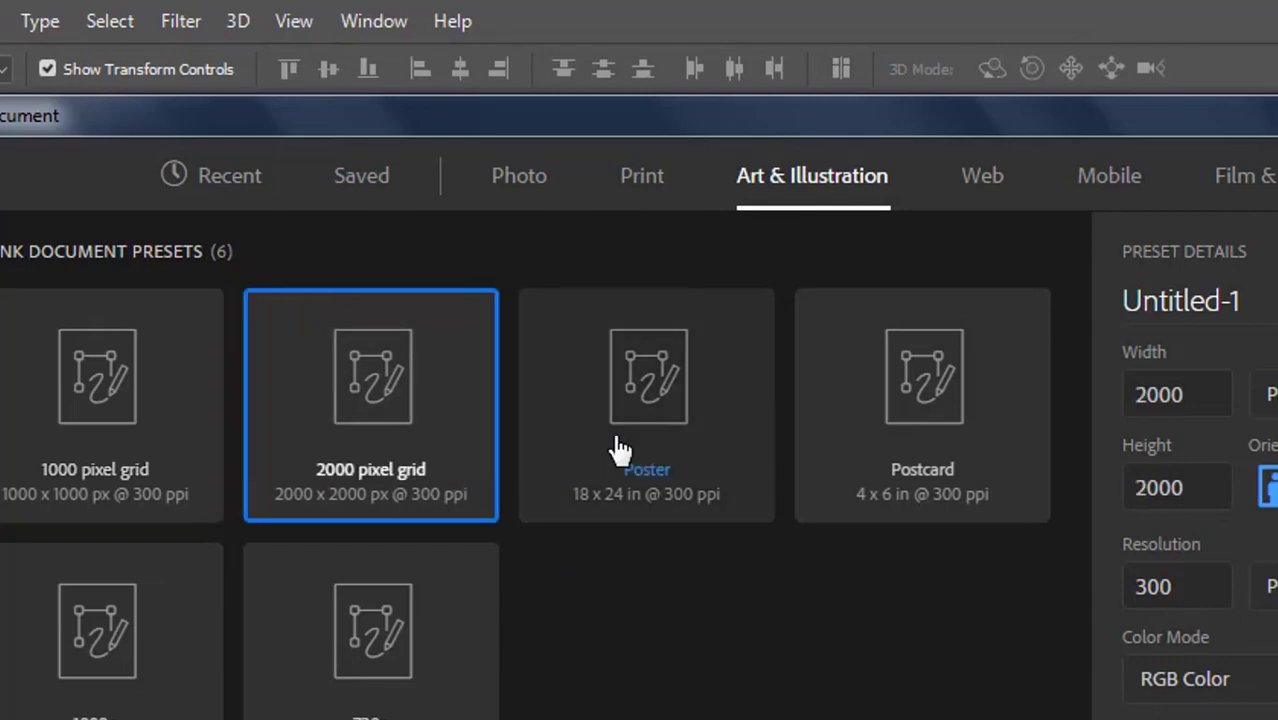
click(618, 450)
click(855, 443)
click(310, 640)
click(60, 644)
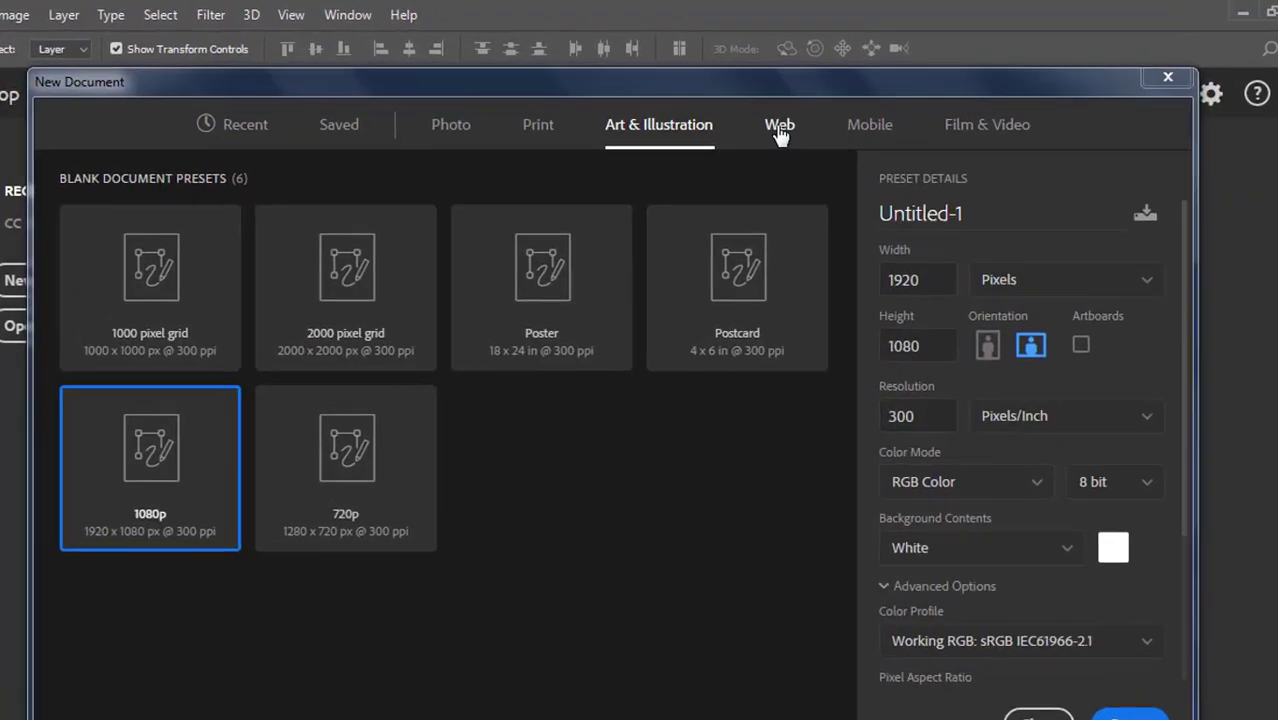
click(983, 178)
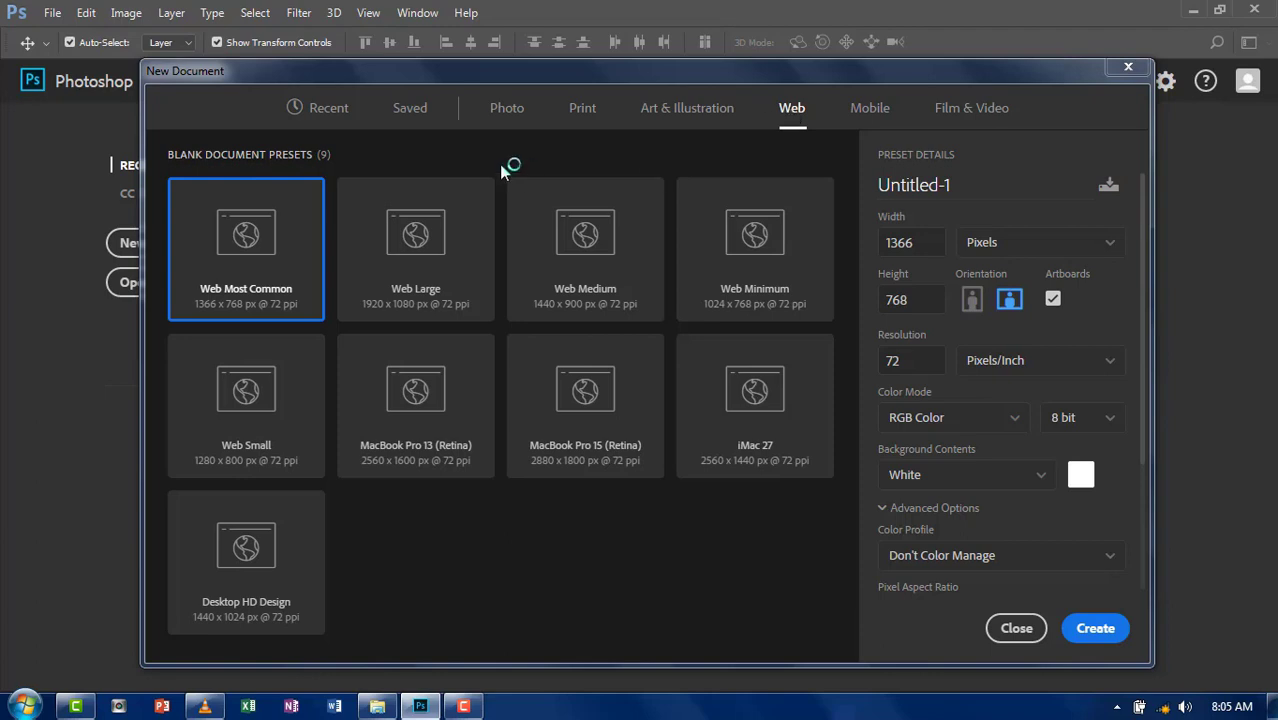
Step through the Web presets starting from Web Large
click(474, 235)
key(Right)
key(Right)
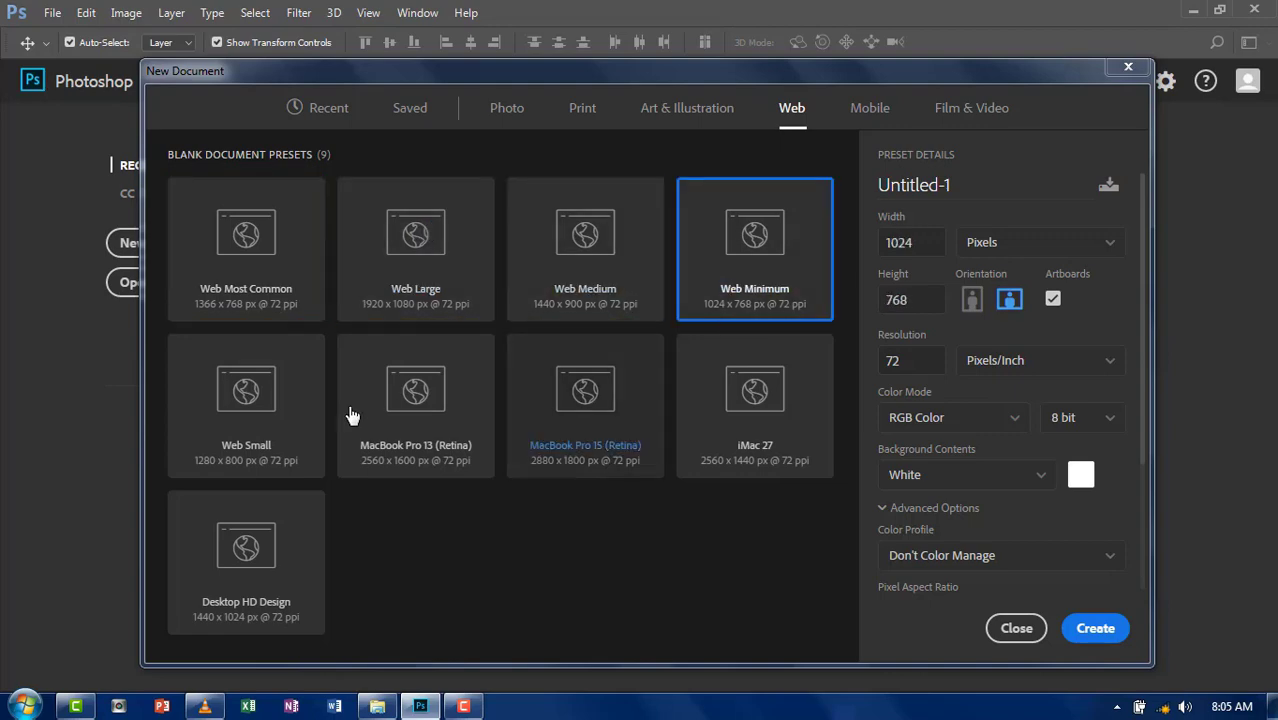
key(Right)
key(Right)
key(Right)
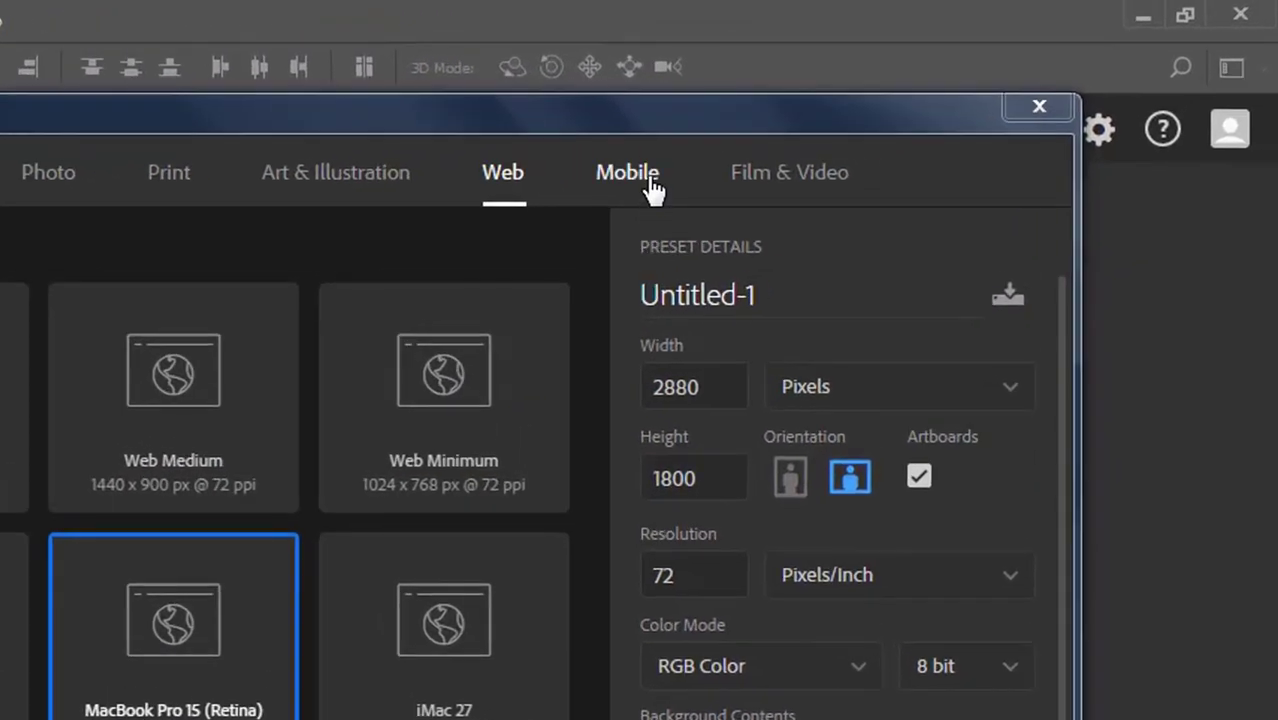
Browse Mobile icon presets like Mac Icon 128 and 1024, then show Film & Video presets
click(692, 160)
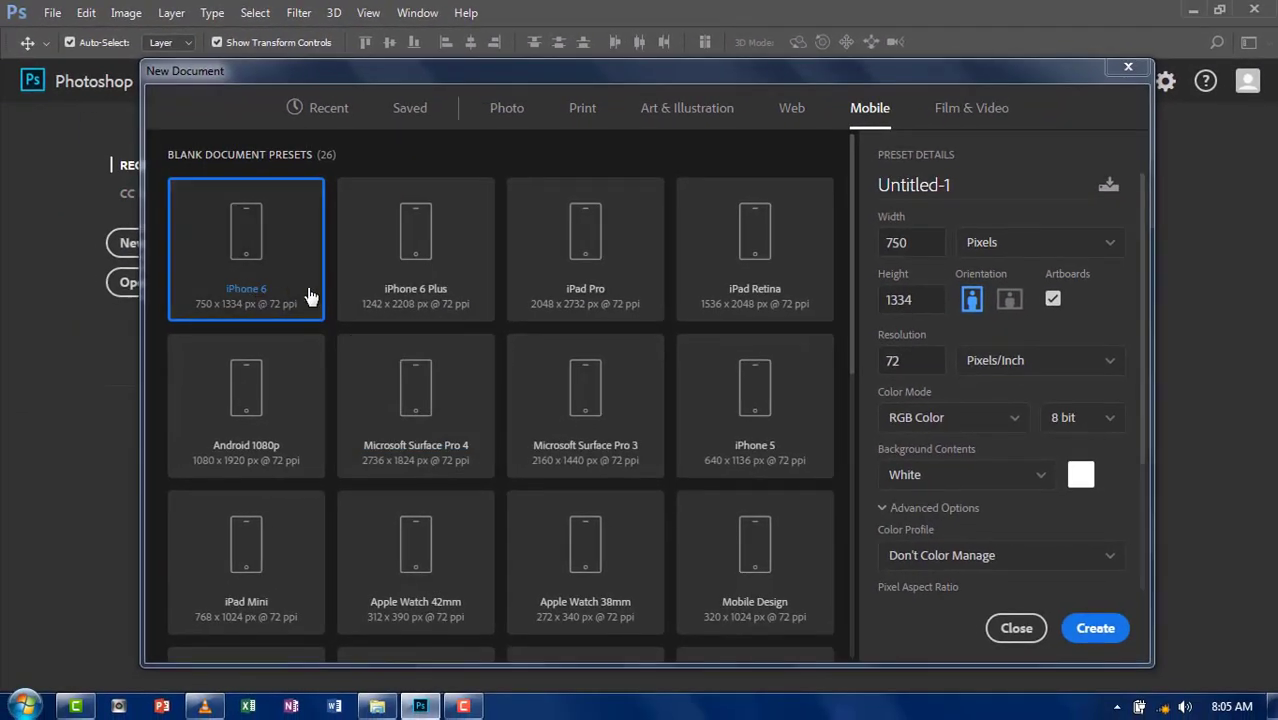
scroll(579, 334, down, 5)
click(780, 283)
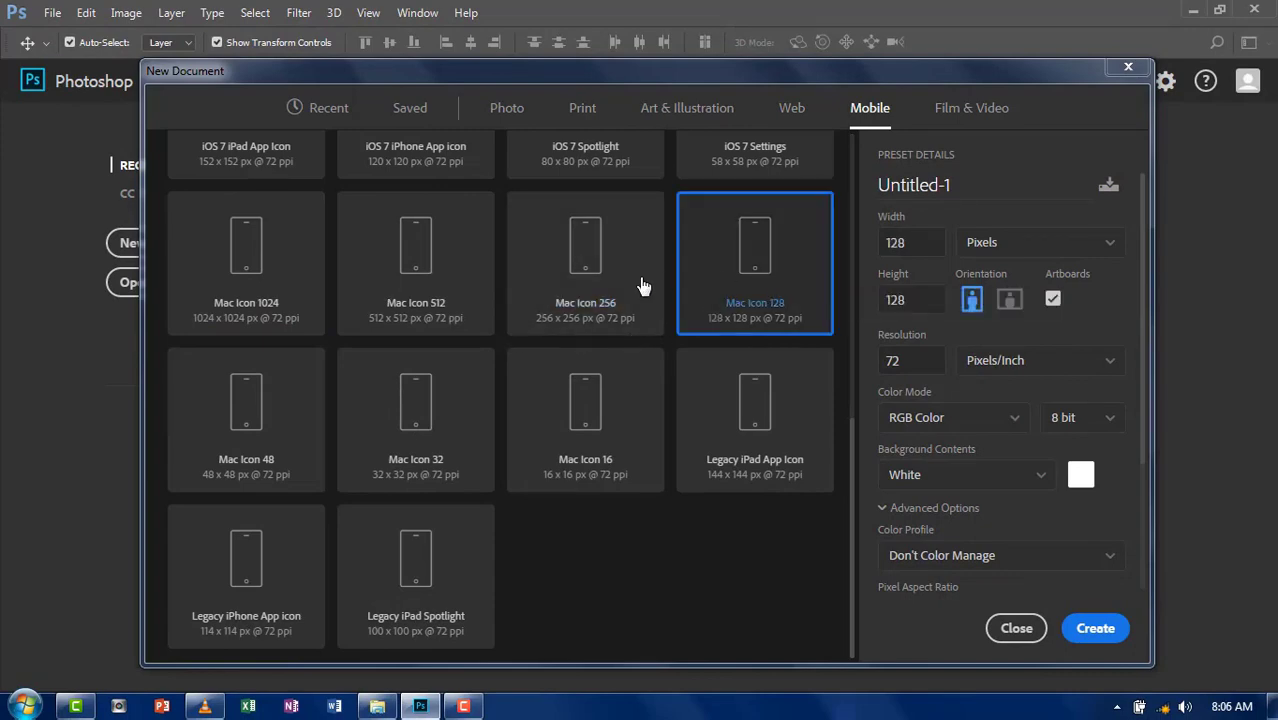
key(Left)
key(Left)
key(Left)
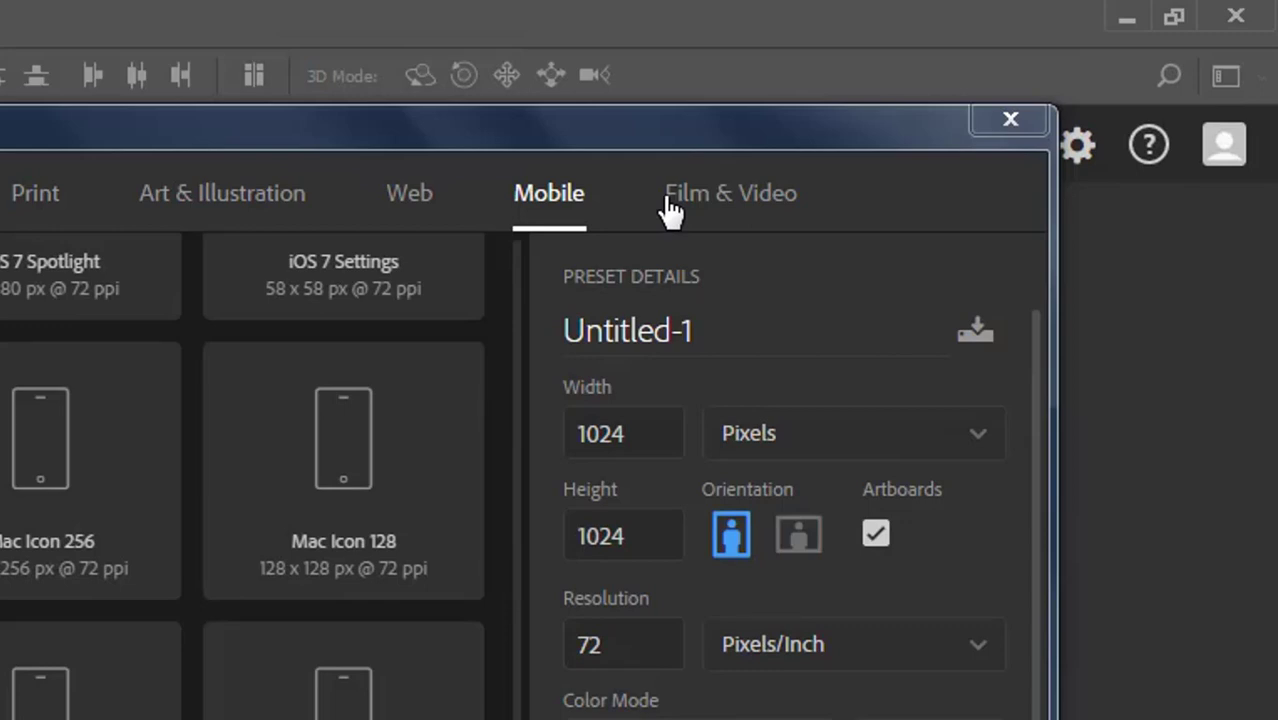
click(720, 195)
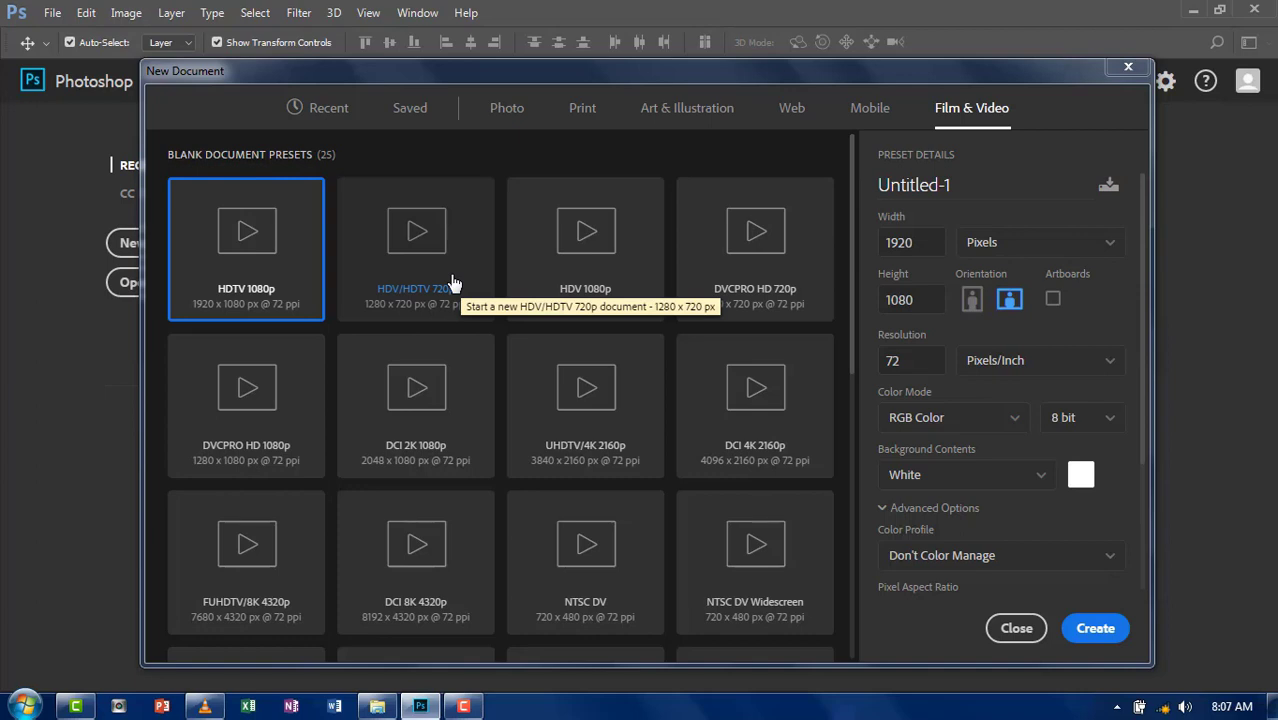
scroll(458, 282, down, 10)
scroll(508, 257, up, 10)
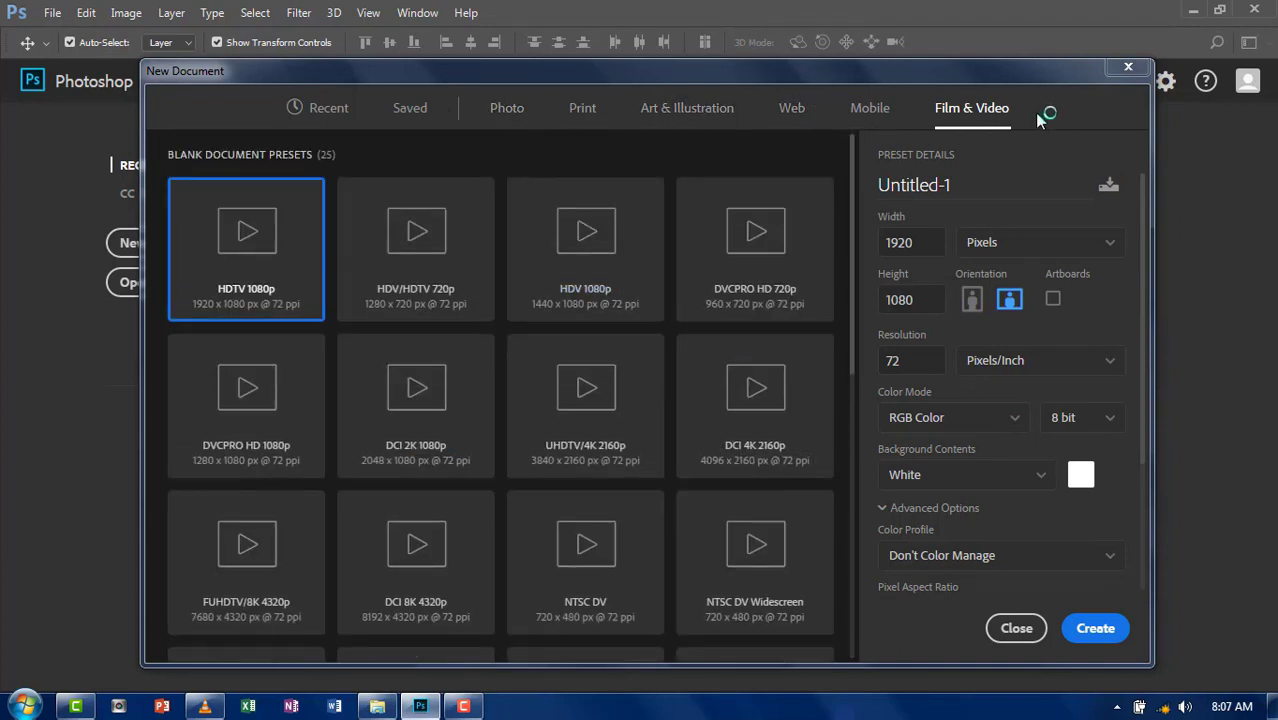
scroll(707, 572, down, 10)
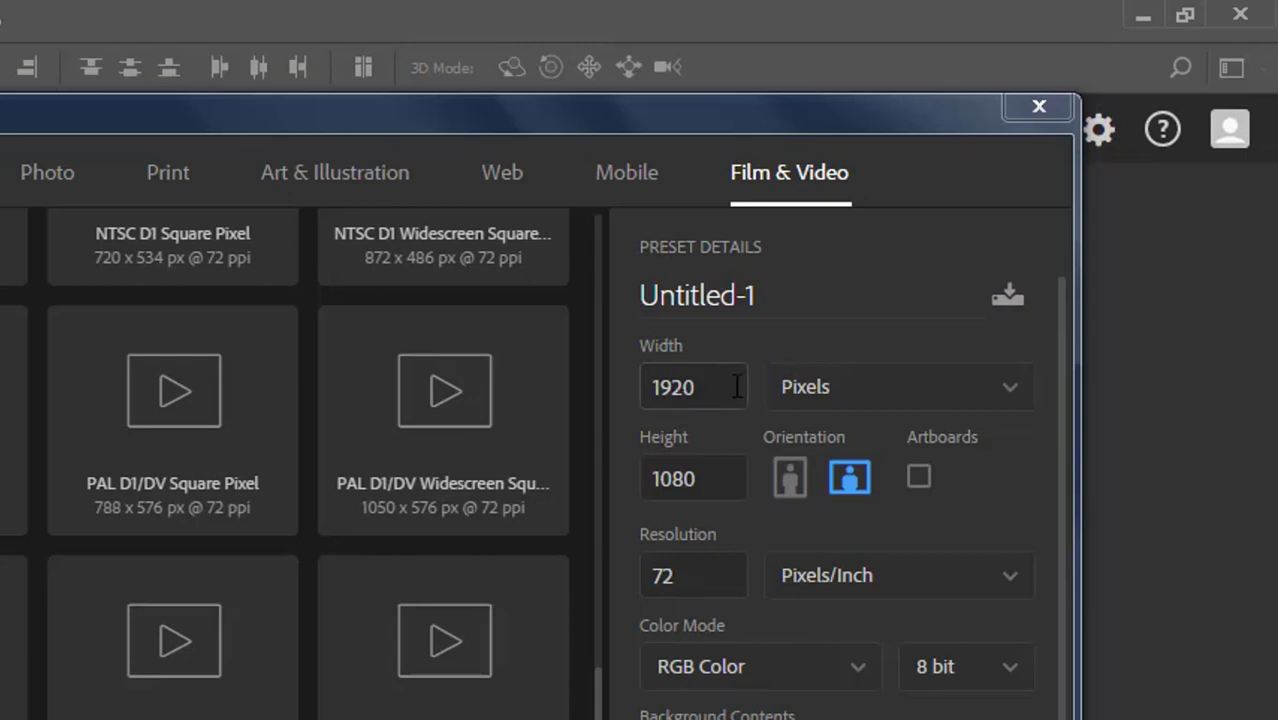
Set Untitled-1 to 1320 x 960 pixels and view the Width unit choices
double_click(736, 389)
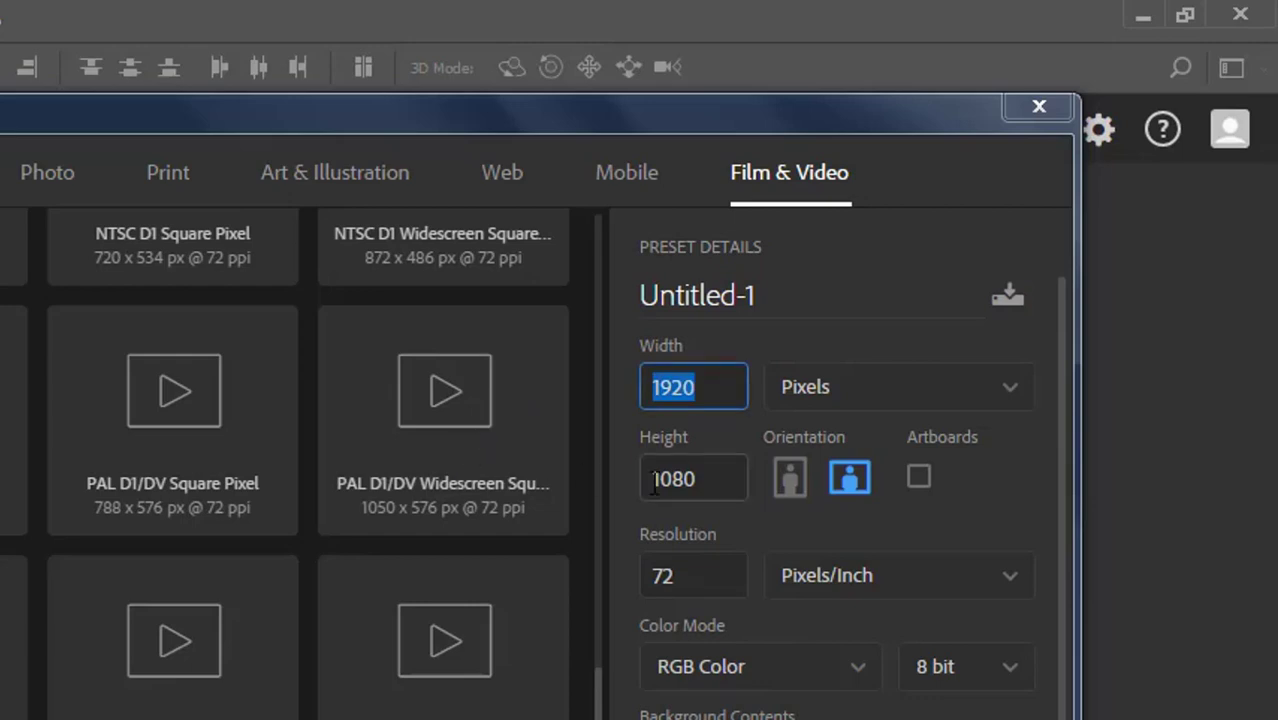
text(1)
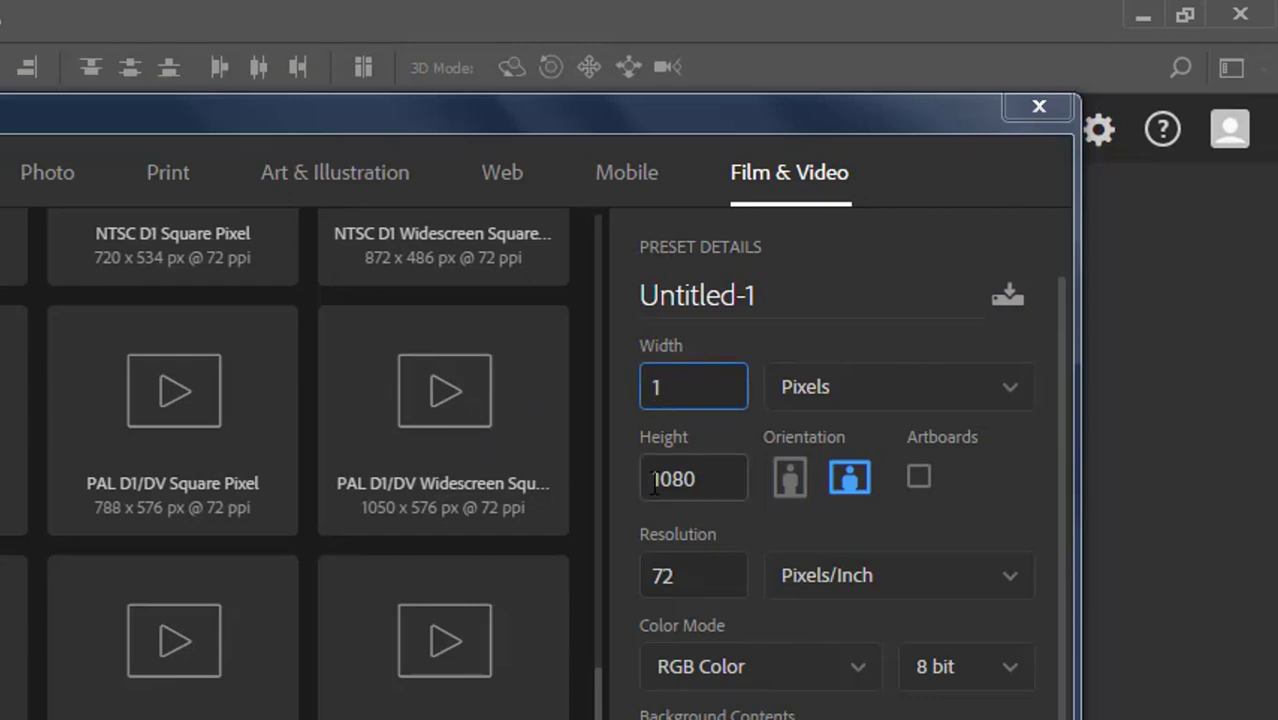
text(3)
text(20)
key(Tab)
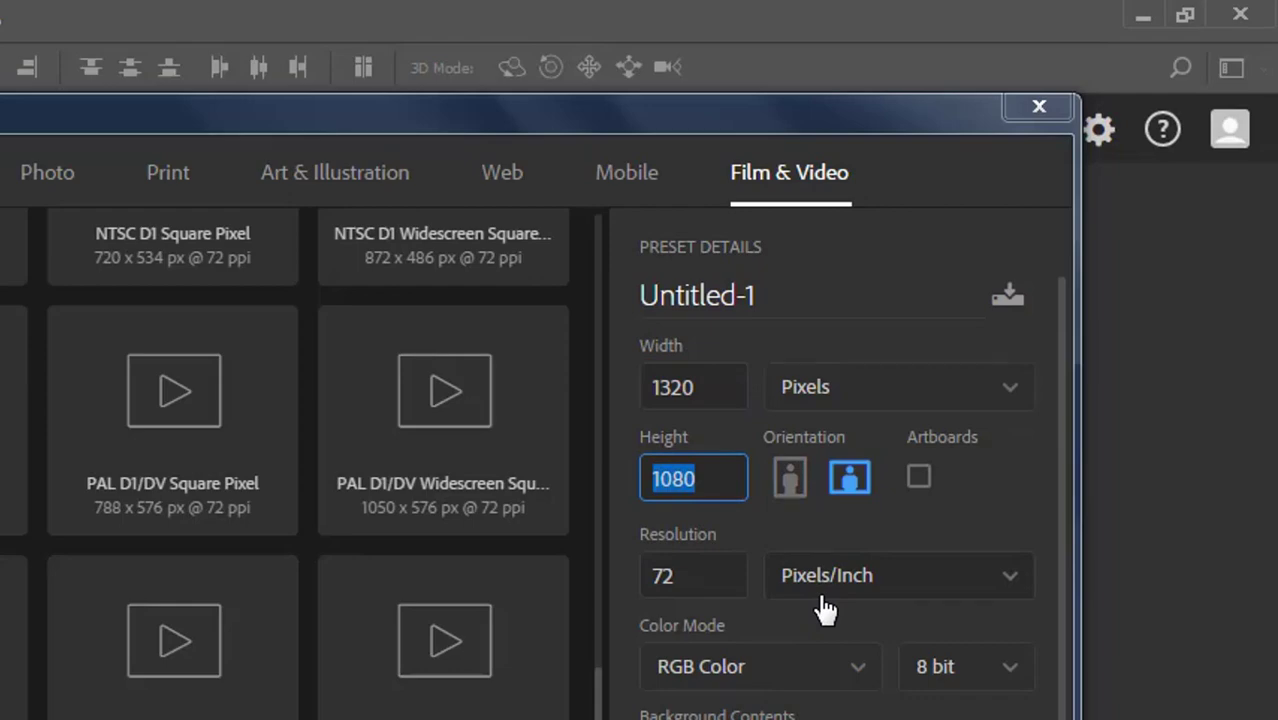
text(9)
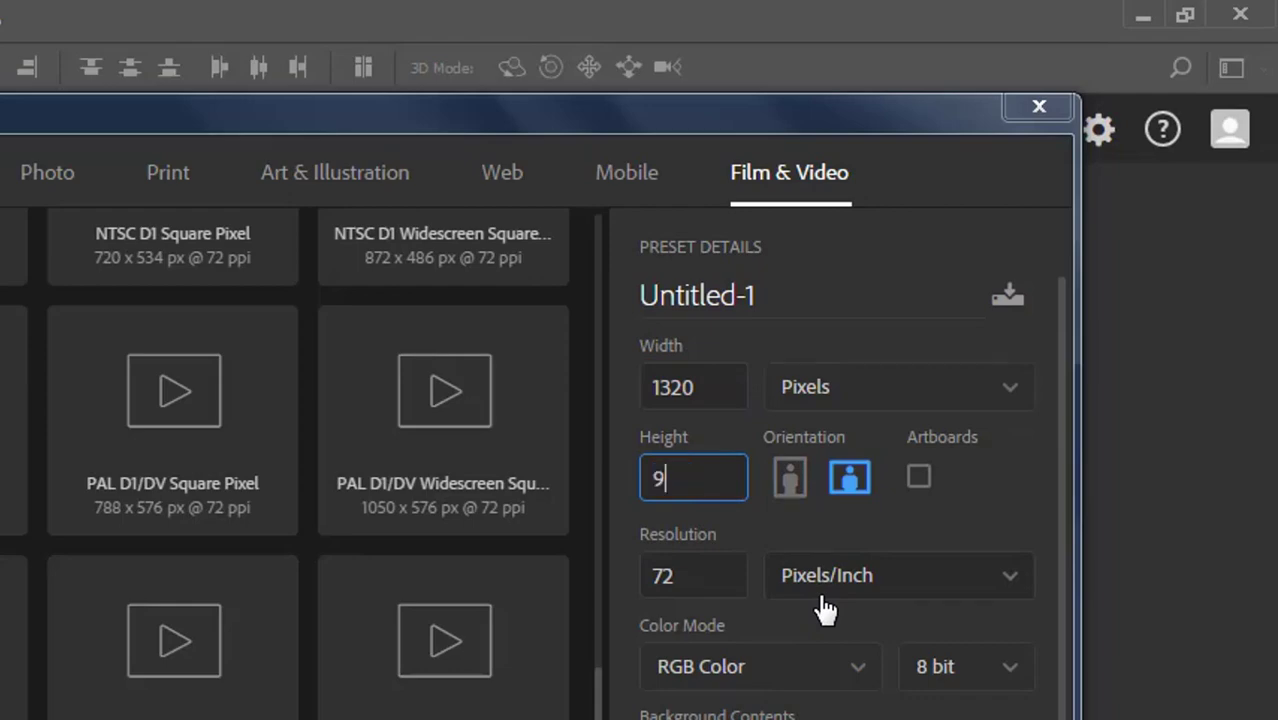
text(60)
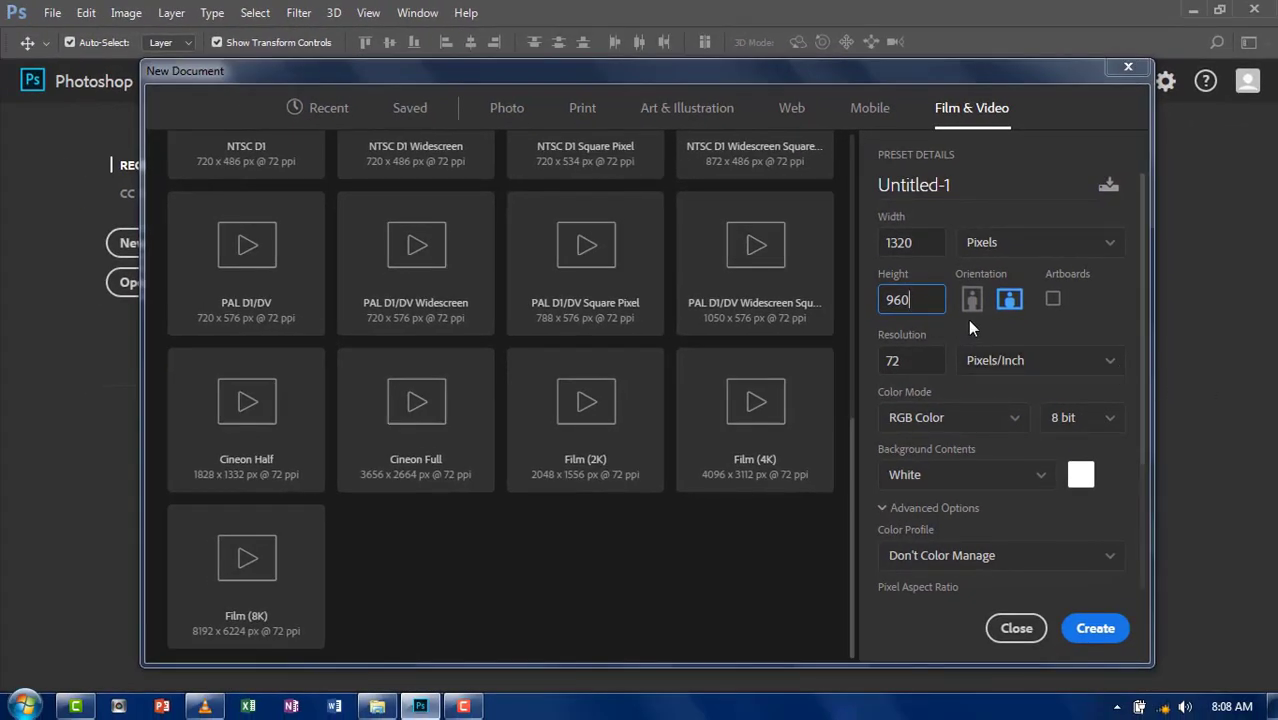
click(1104, 246)
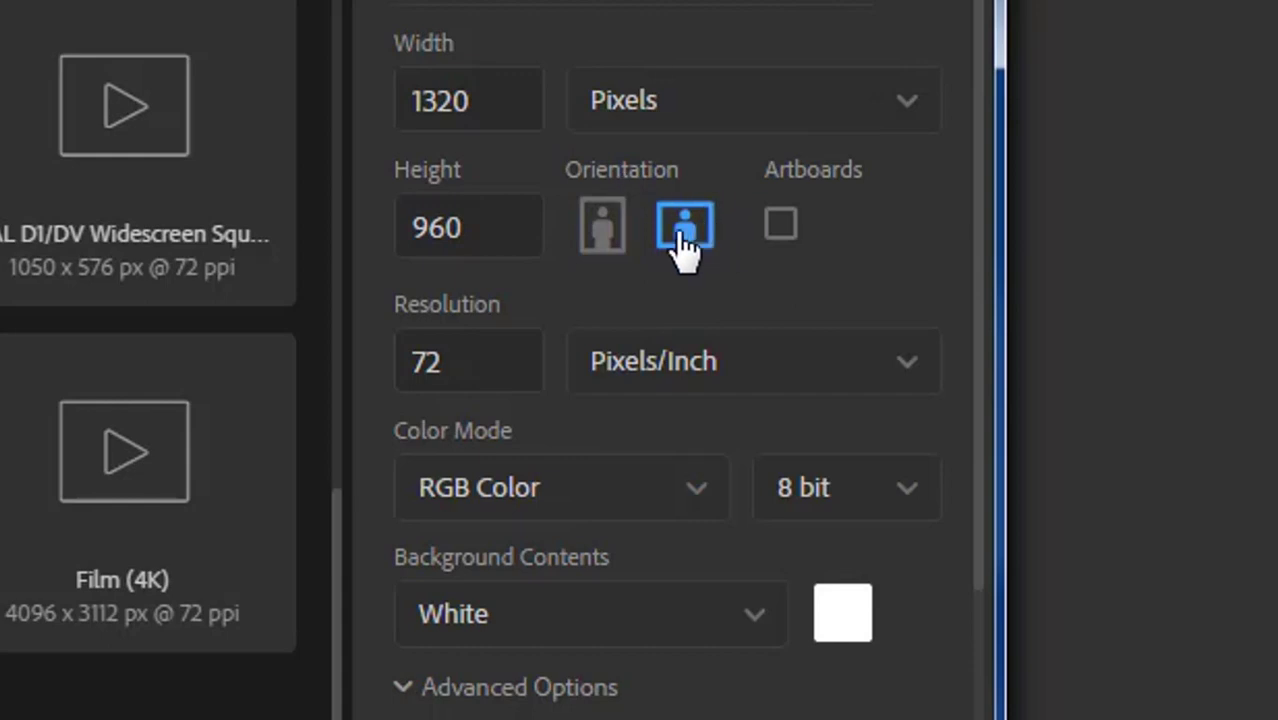
Flip orientation back and forth, ending on portrait at 960 x 1320 pixels
click(600, 240)
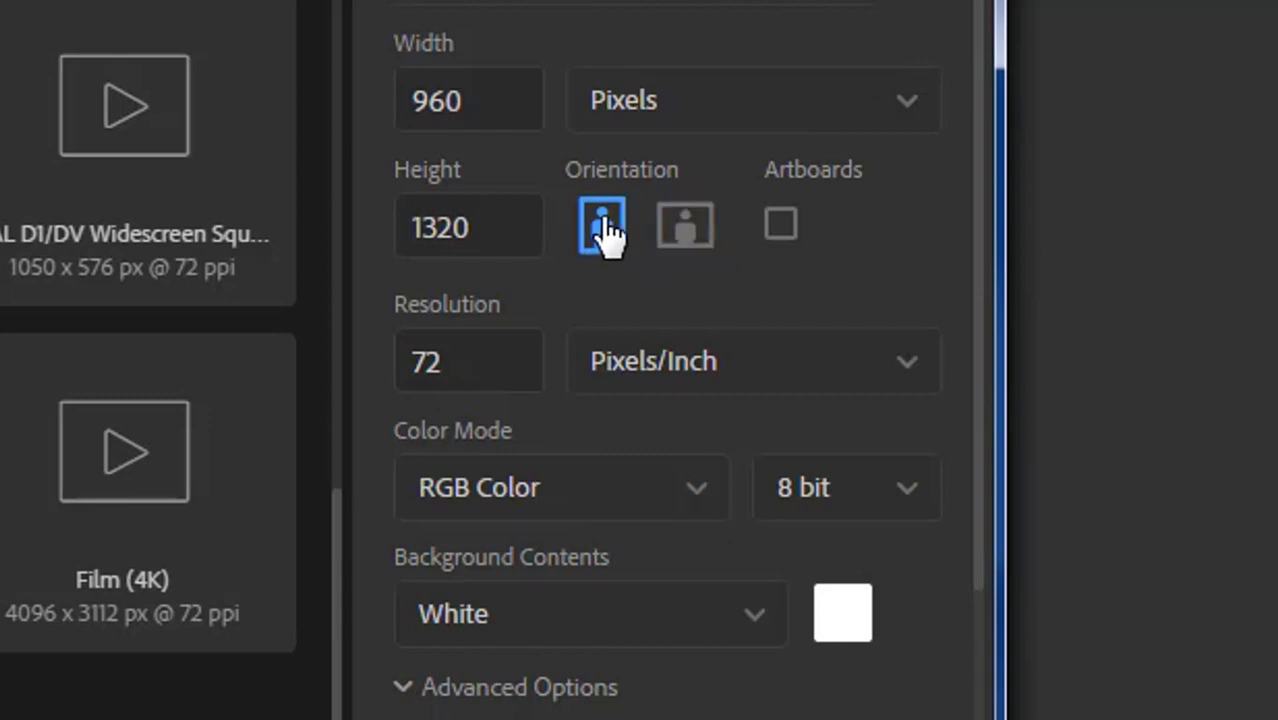
click(678, 230)
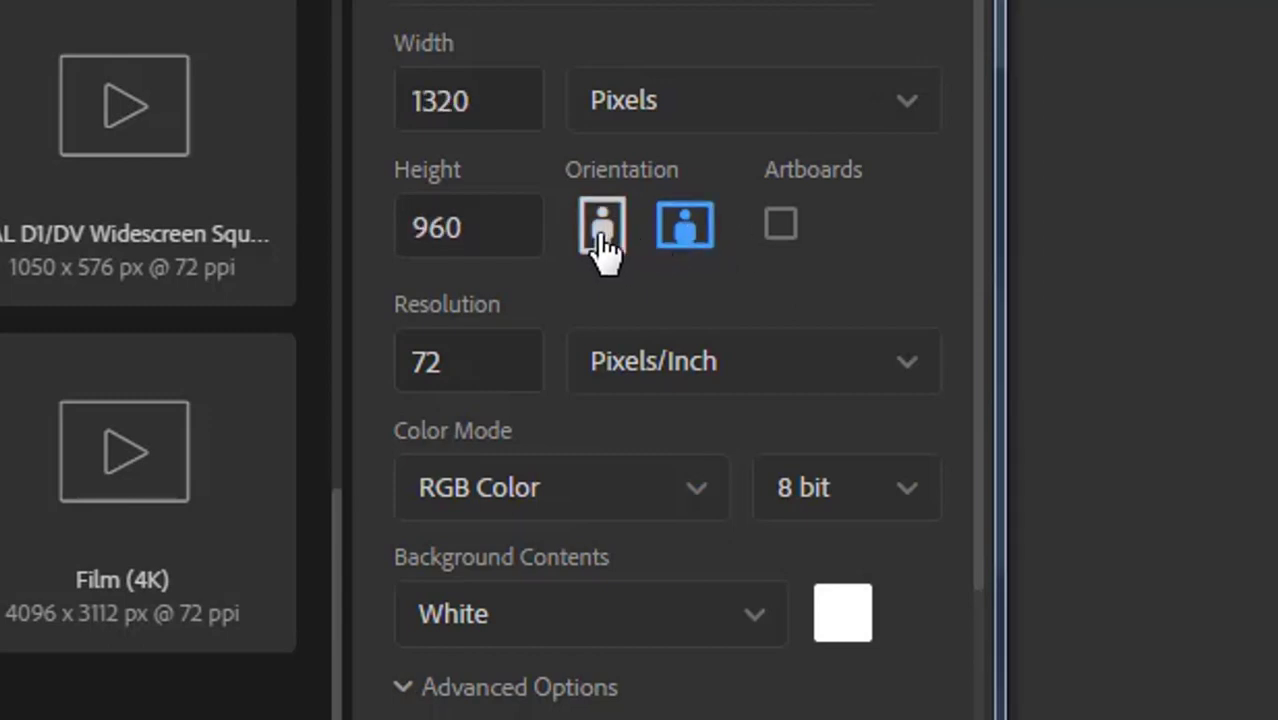
click(603, 232)
click(684, 237)
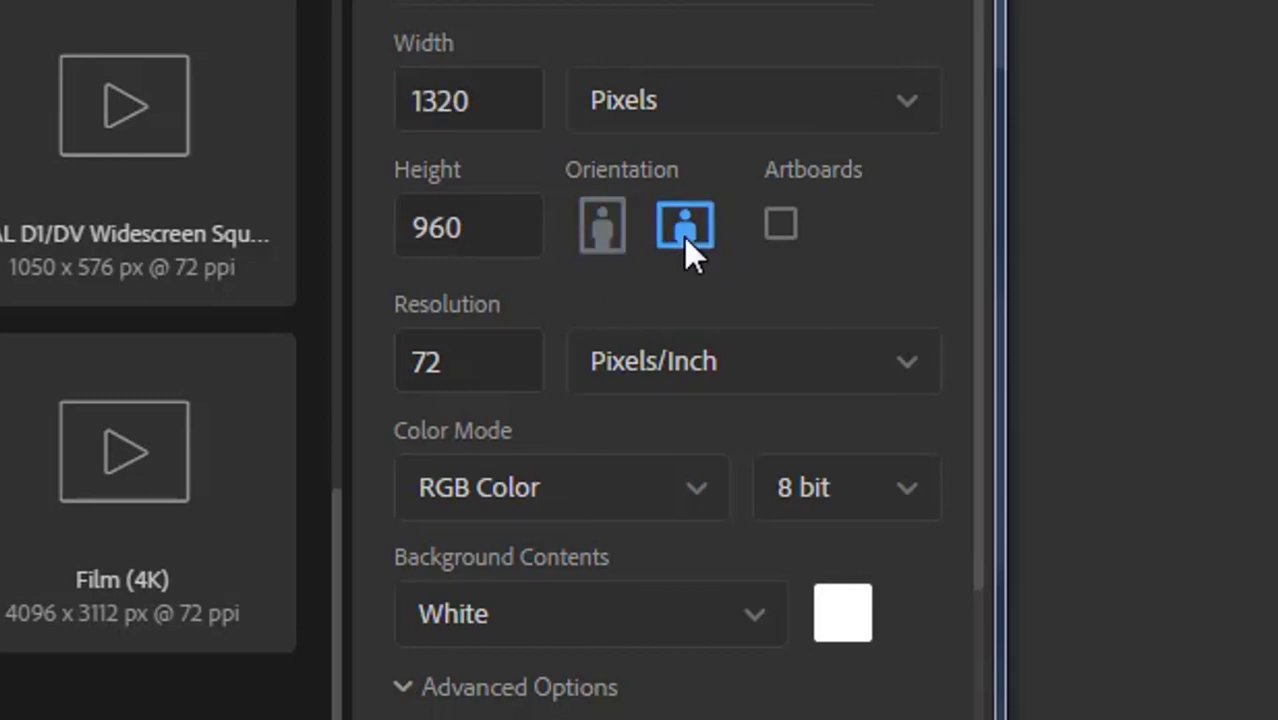
click(605, 235)
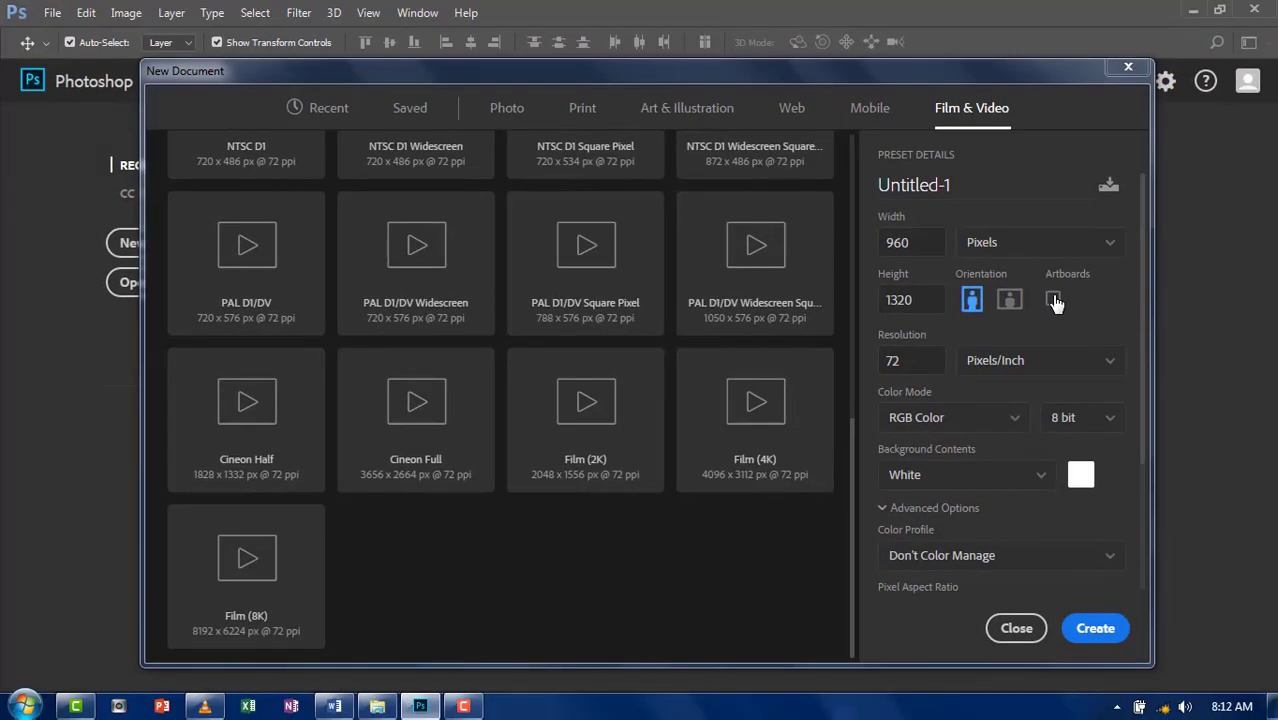
Toggle Artboards, cycle through every preset category, and return to Photo at 7 x 5 inches, 300 ppi
click(1053, 301)
click(1053, 301)
click(507, 108)
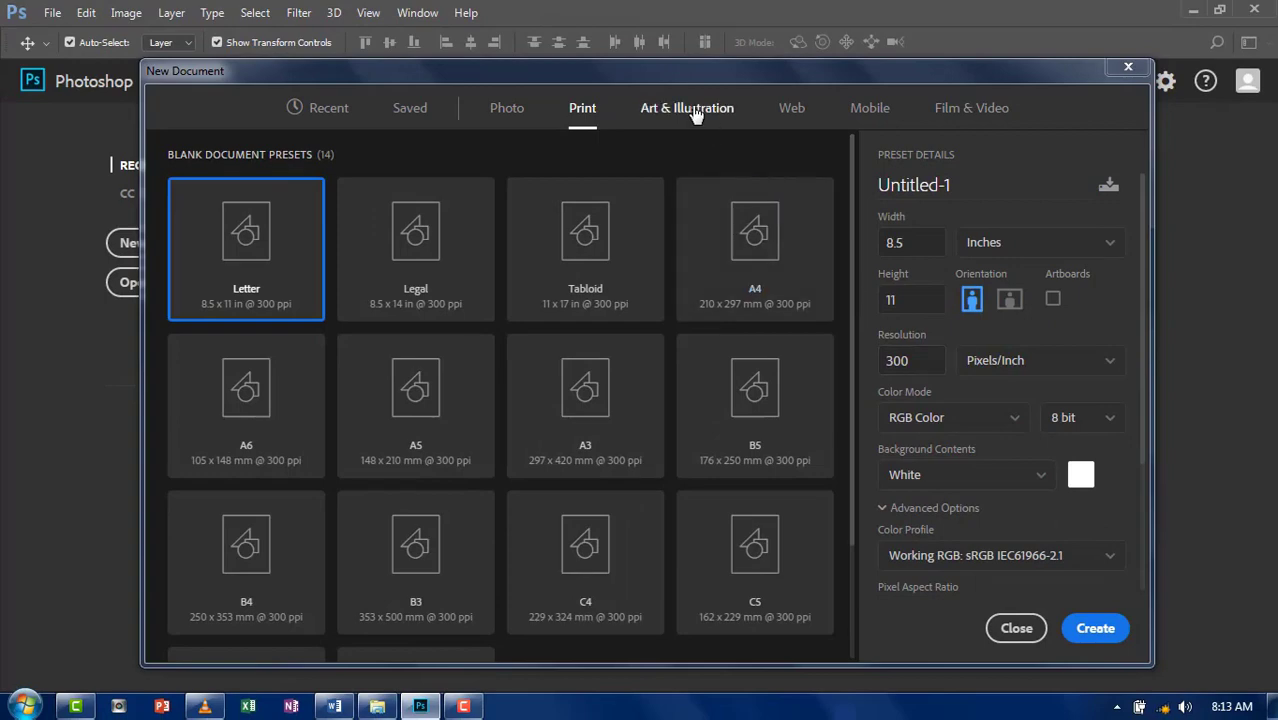
click(700, 112)
click(800, 118)
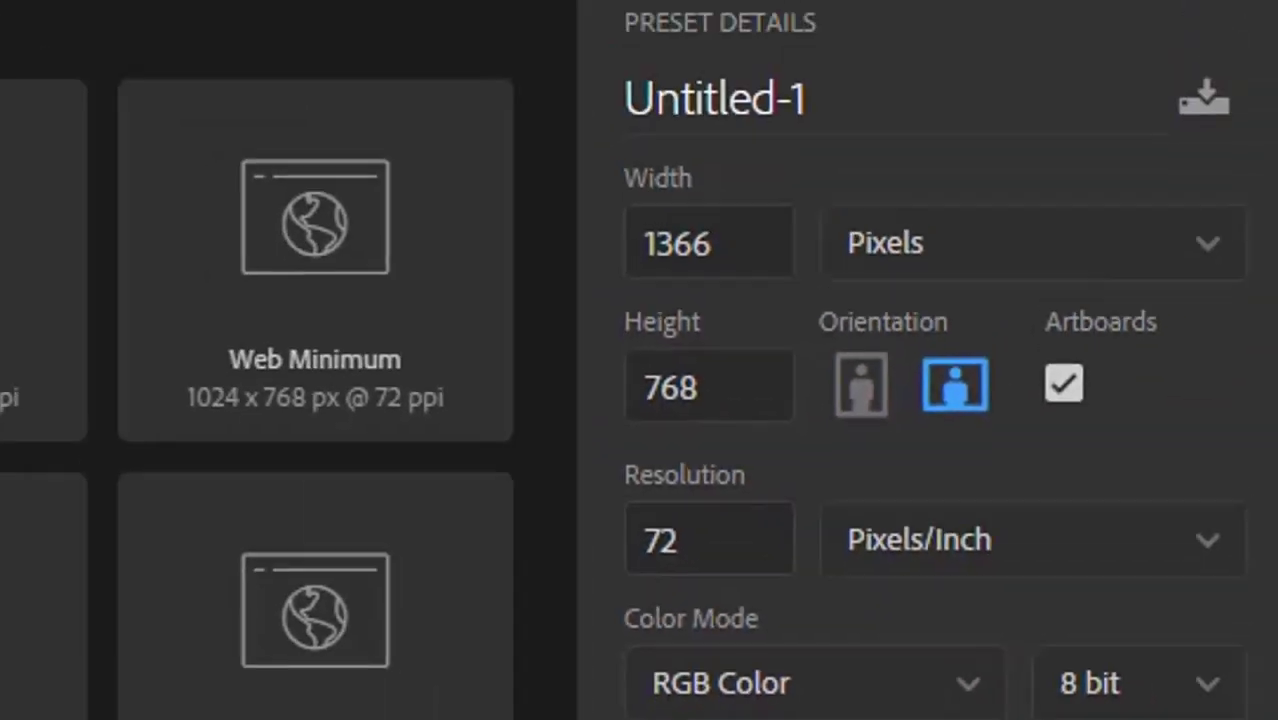
click(665, 55)
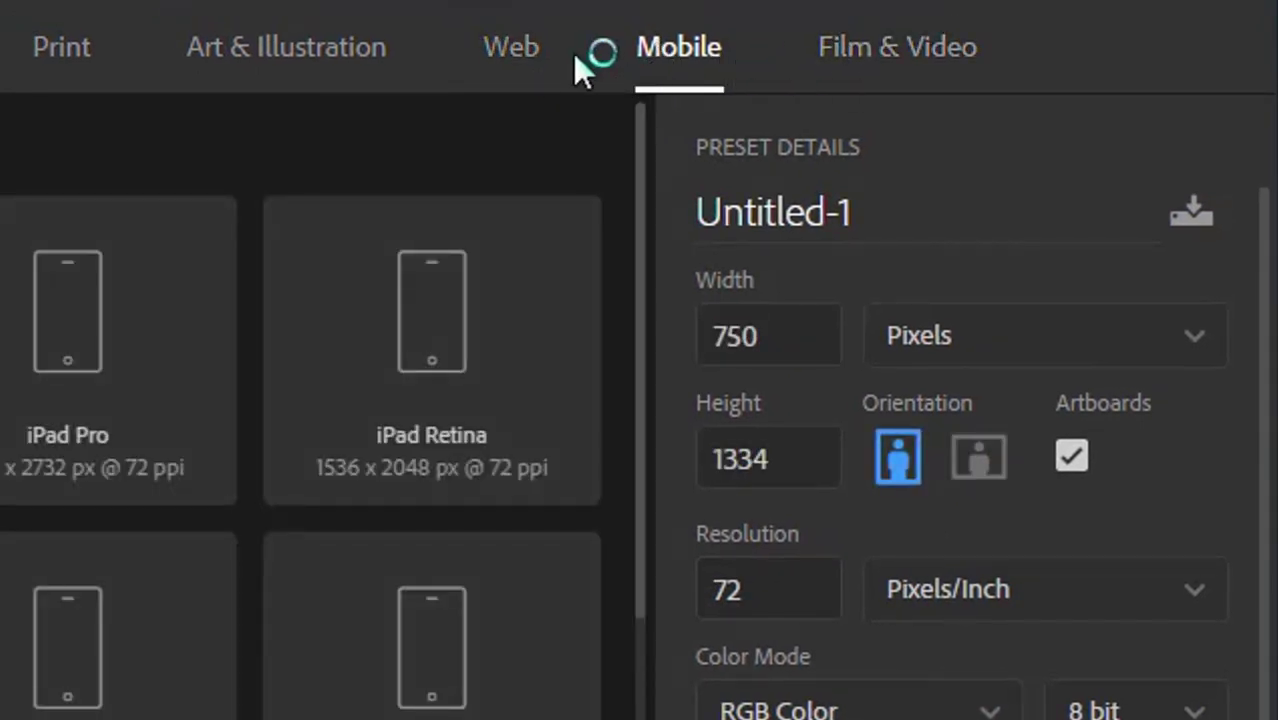
click(922, 82)
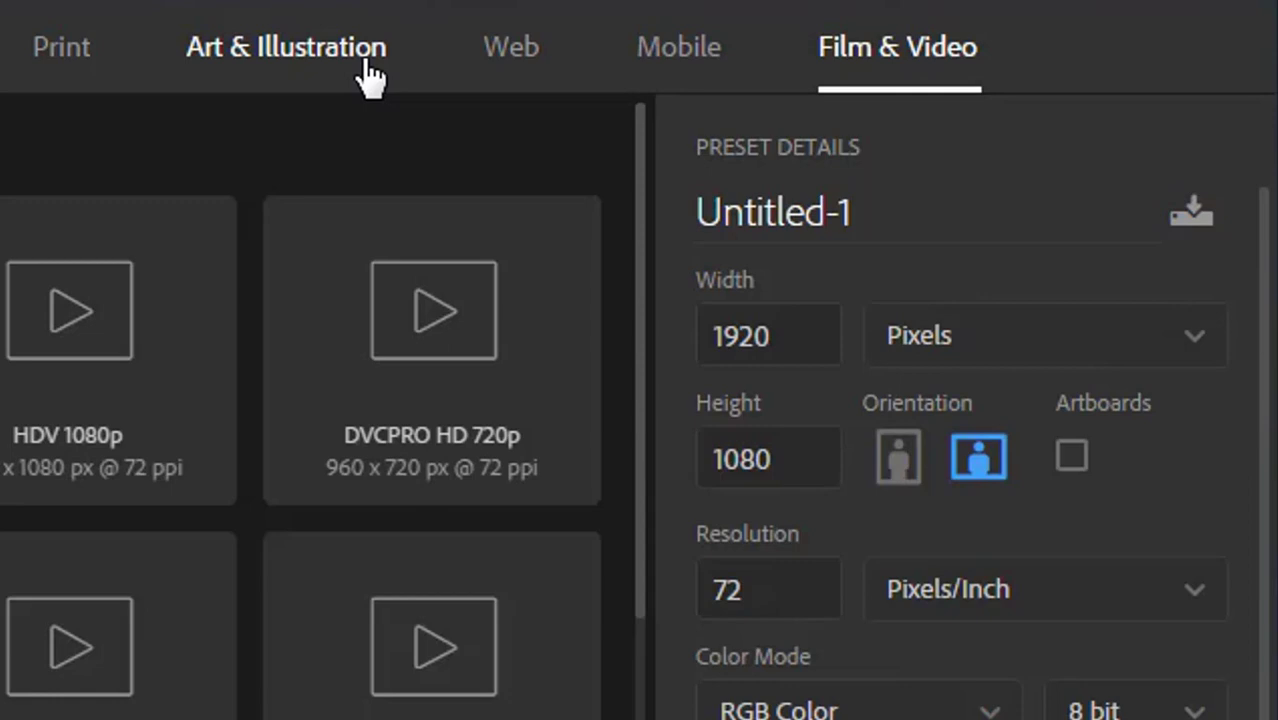
click(72, 54)
click(98, 100)
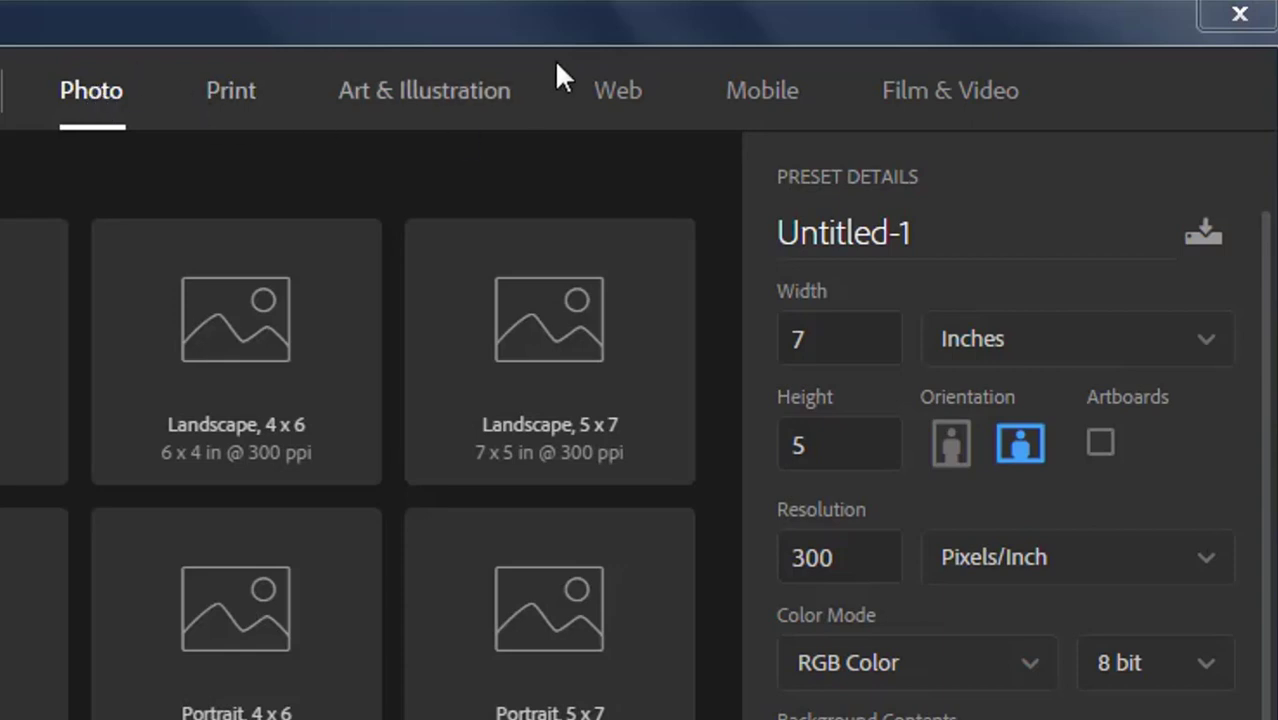
click(765, 108)
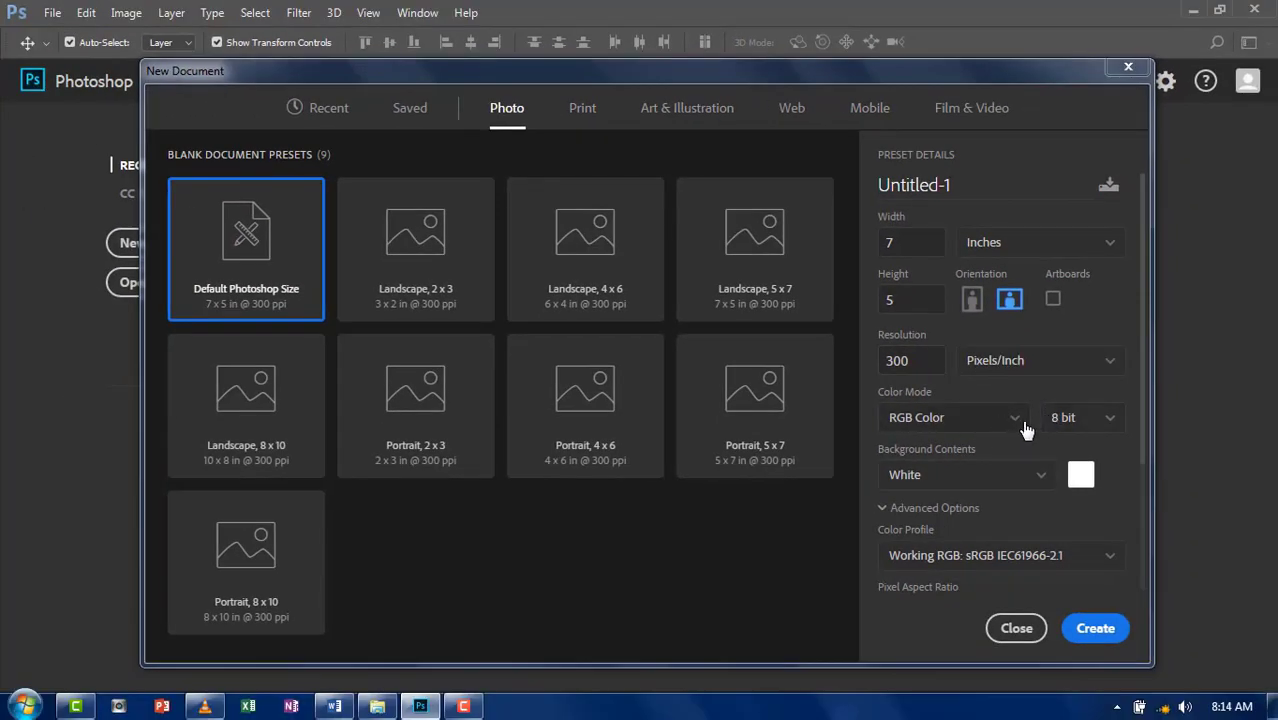
click(1012, 426)
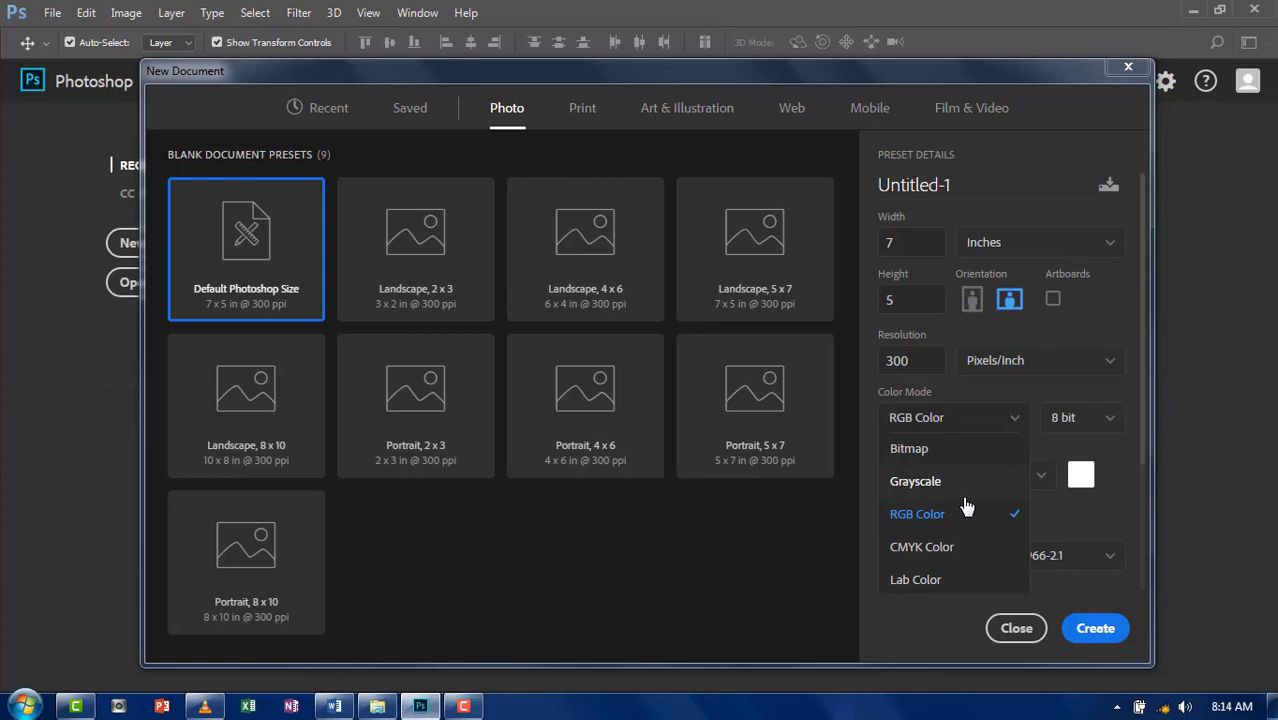
click(977, 425)
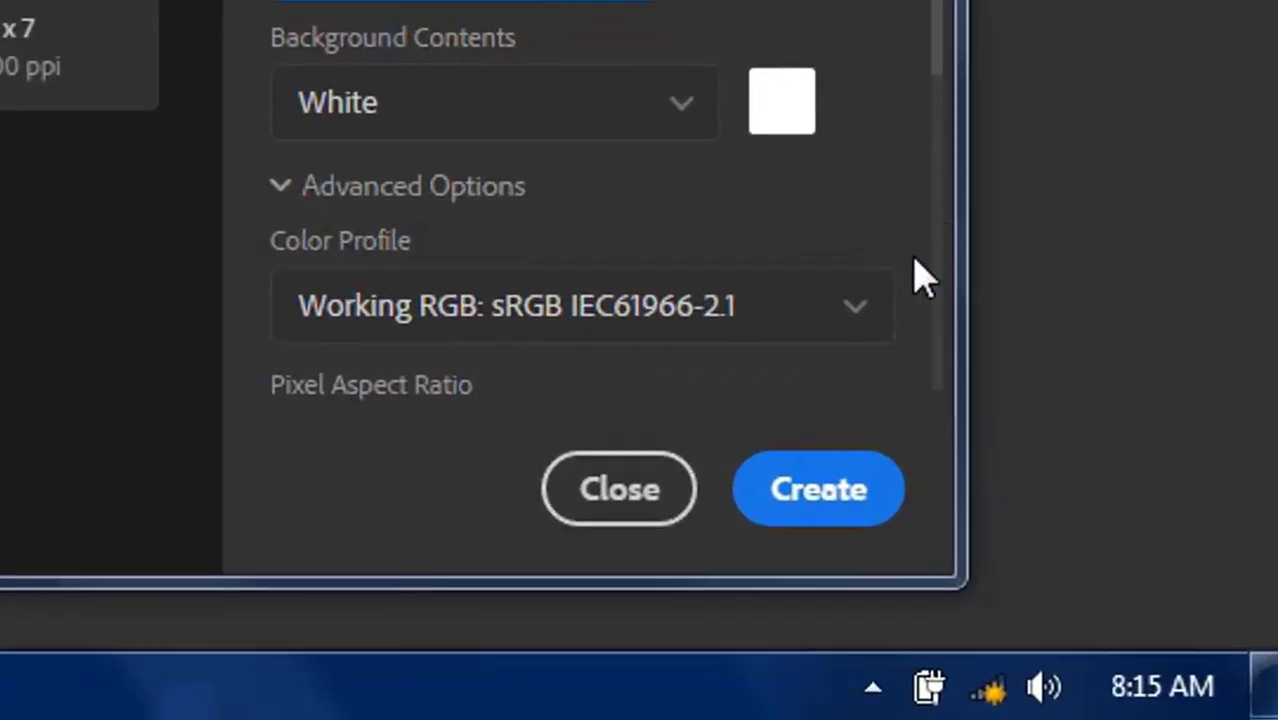
Create the white 7 x 5 inch Untitled-1 document and minimize Photoshop
click(862, 494)
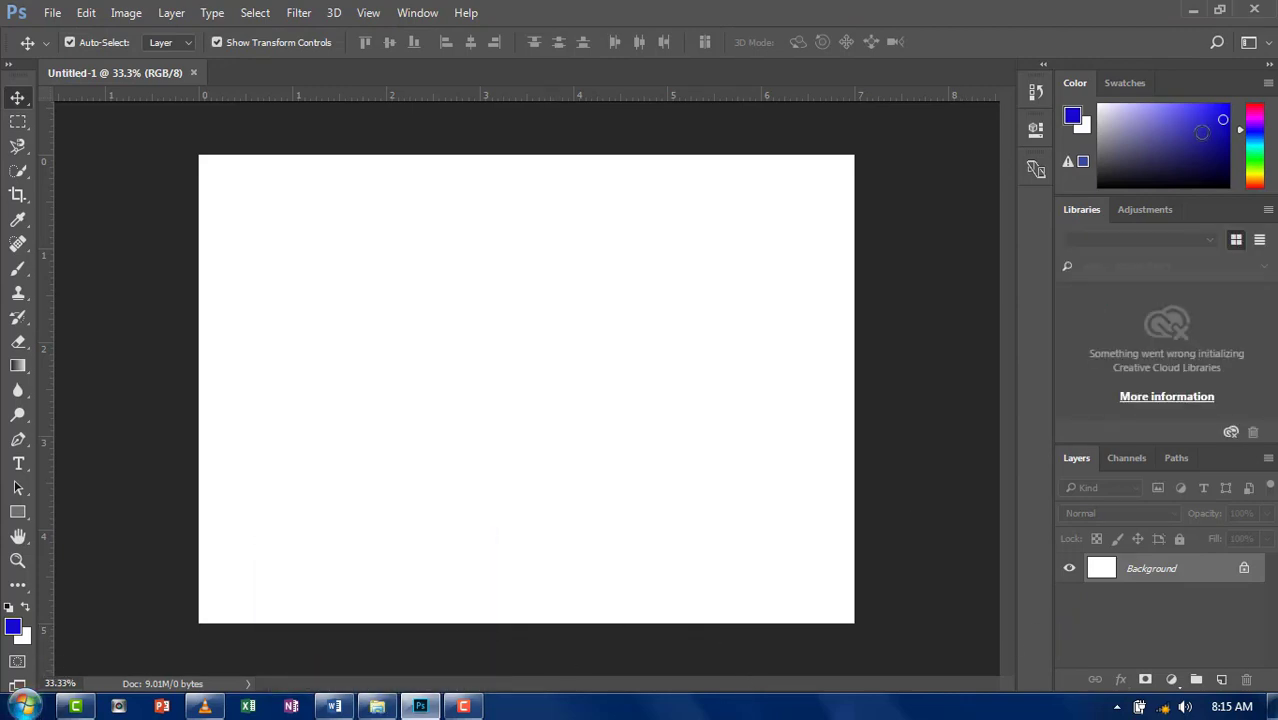
click(1193, 10)
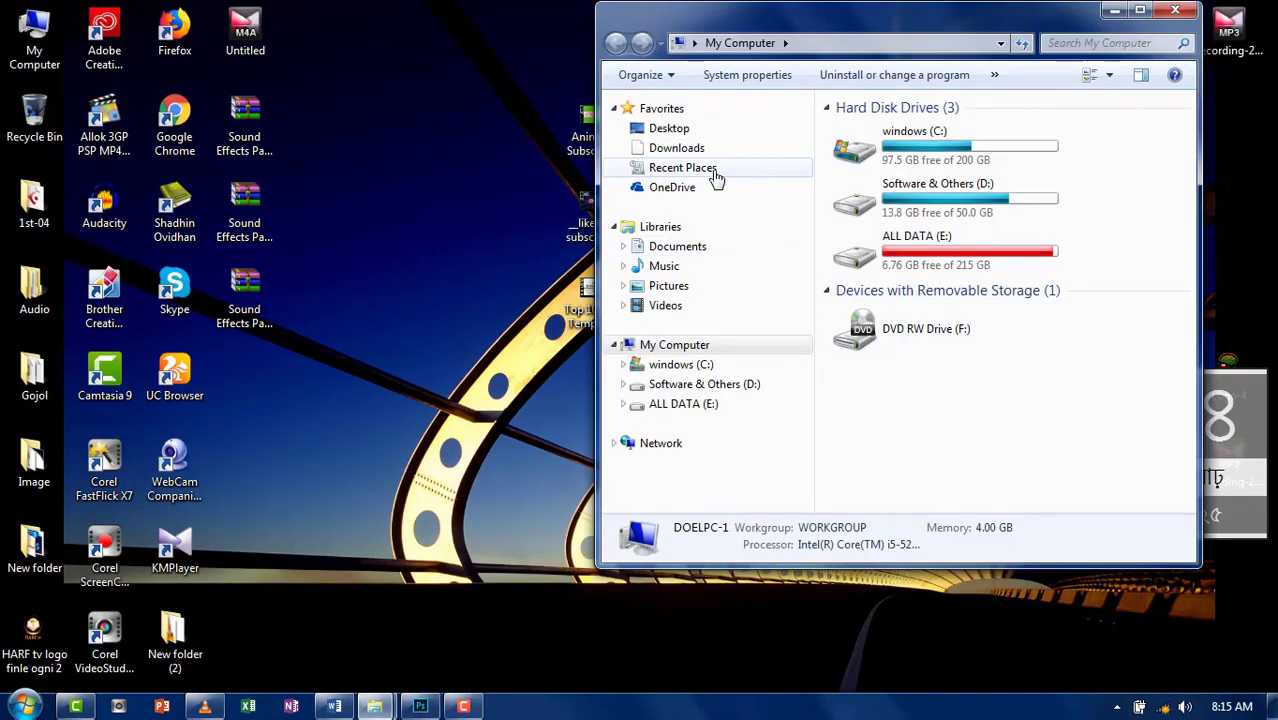
Preview the 1440 x 900 bisso bashi PNG from New folder in Photo Viewer, then close it
click(715, 132)
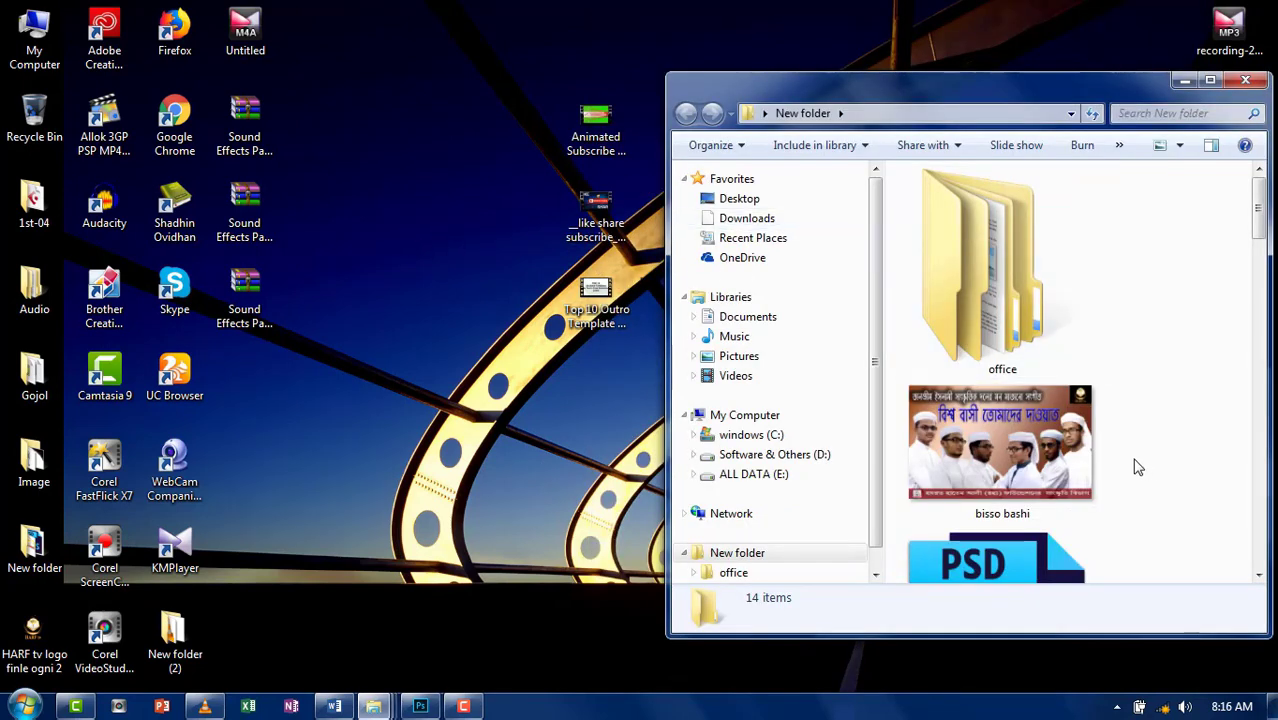
click(997, 450)
double_click(997, 450)
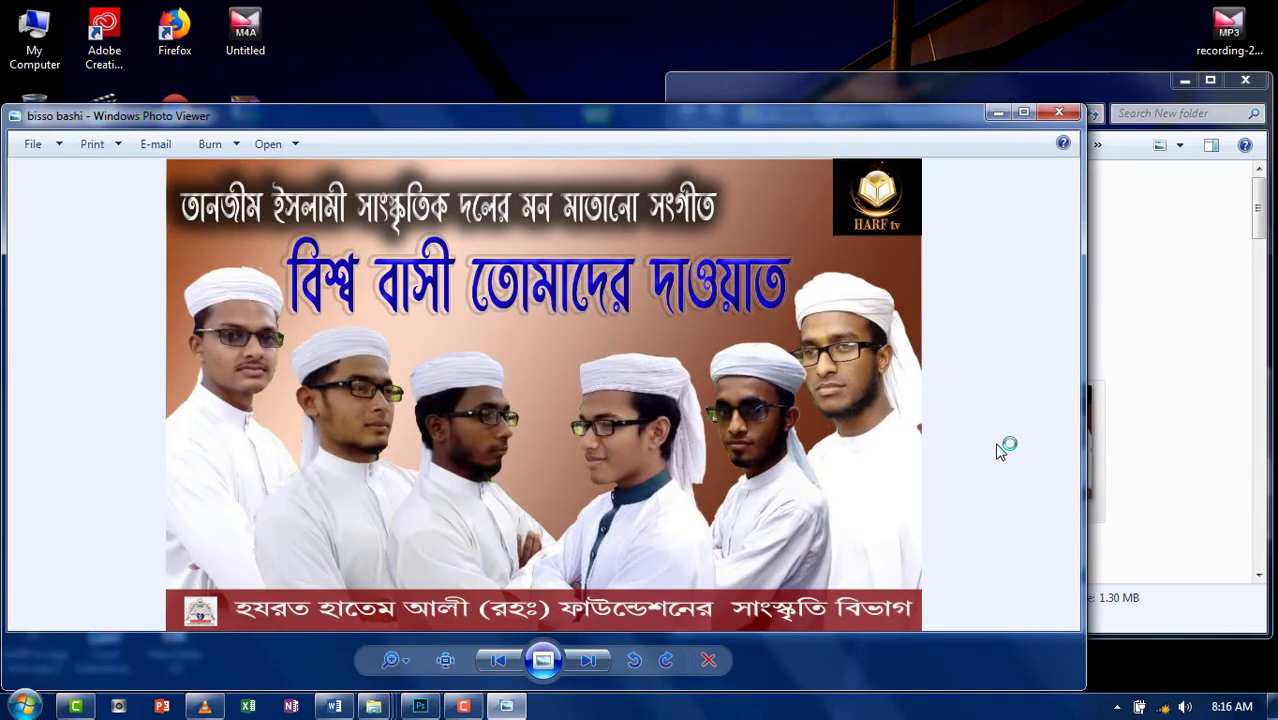
click(1059, 112)
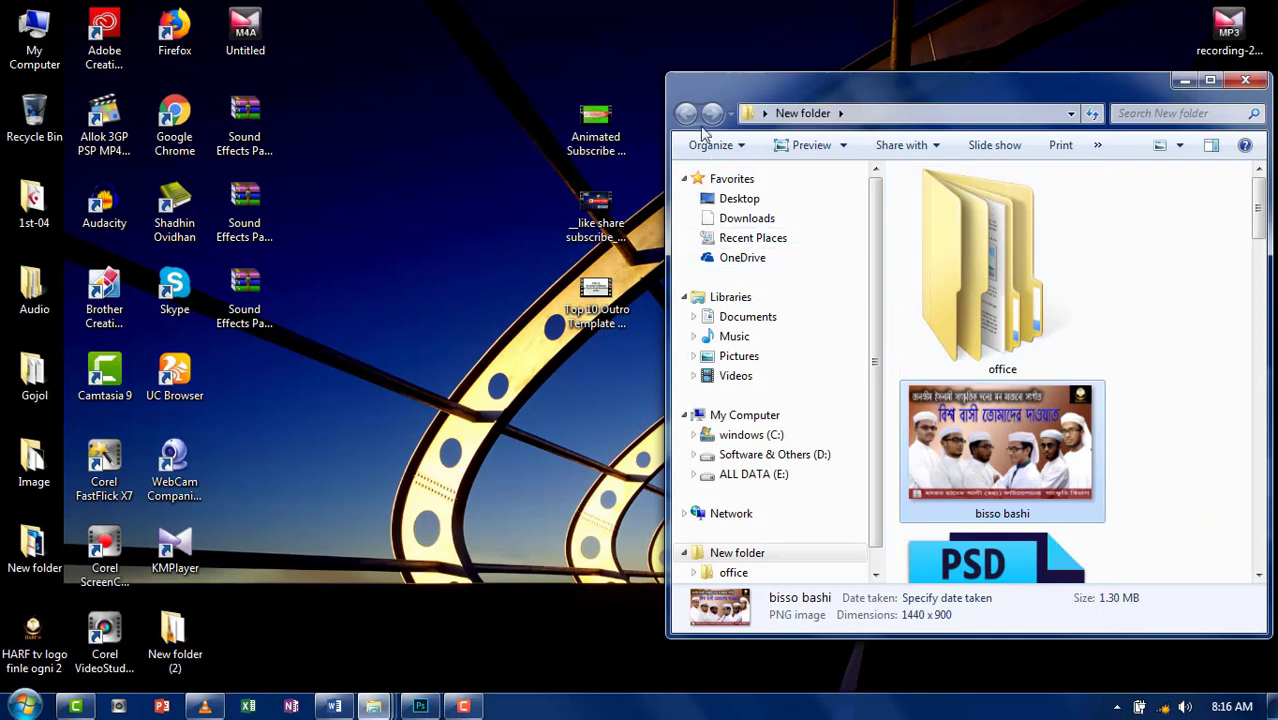
Place the bisso bashi image into Untitled-1 as its own layer at 35% scale
mouse_move(1020, 447)
mouse_down()
mouse_move(428, 710)
mouse_move(462, 375)
mouse_up()
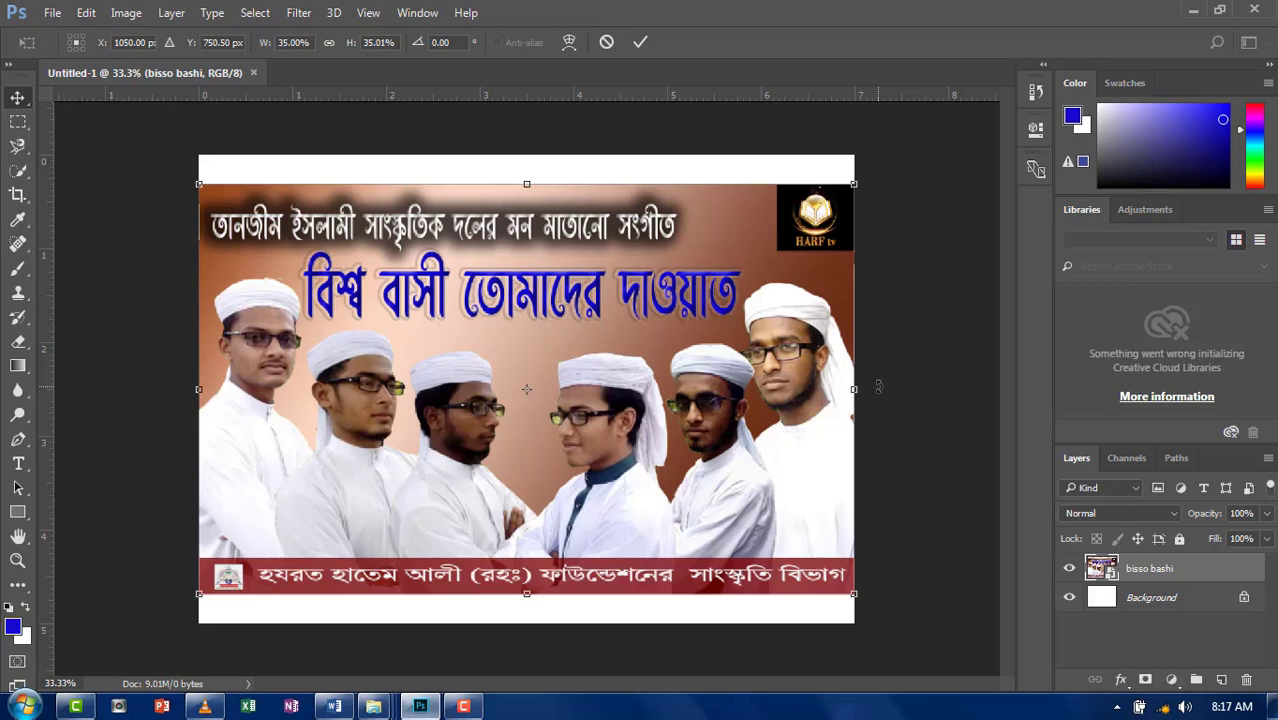
key(Return)
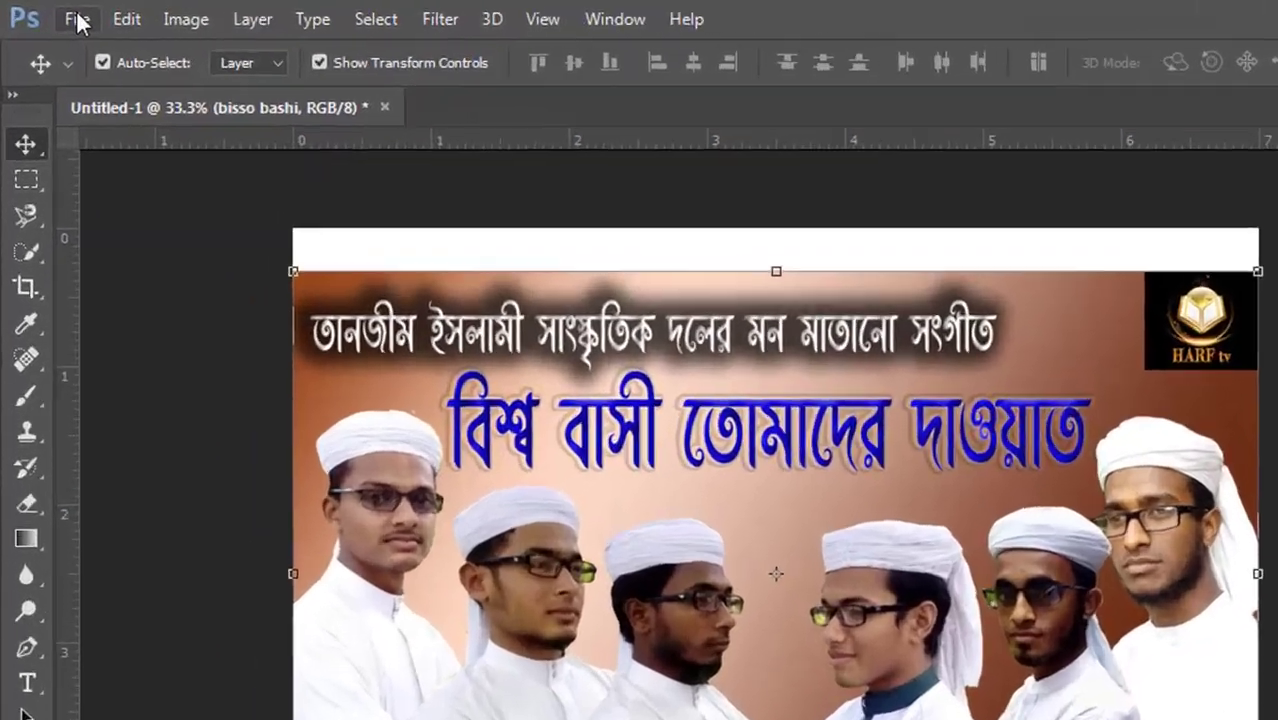
Create a white 7 x 5 in, 300 ppi Grayscale 8 bit document, Untitled-2
click(78, 22)
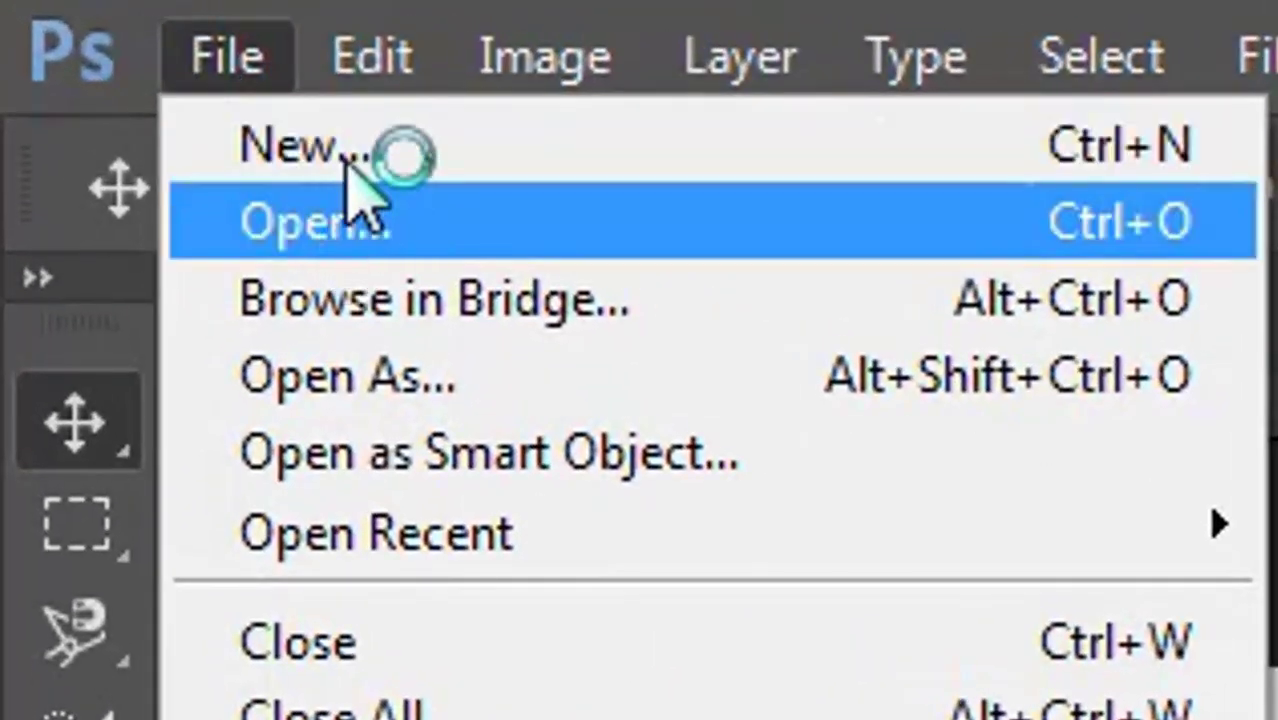
click(350, 150)
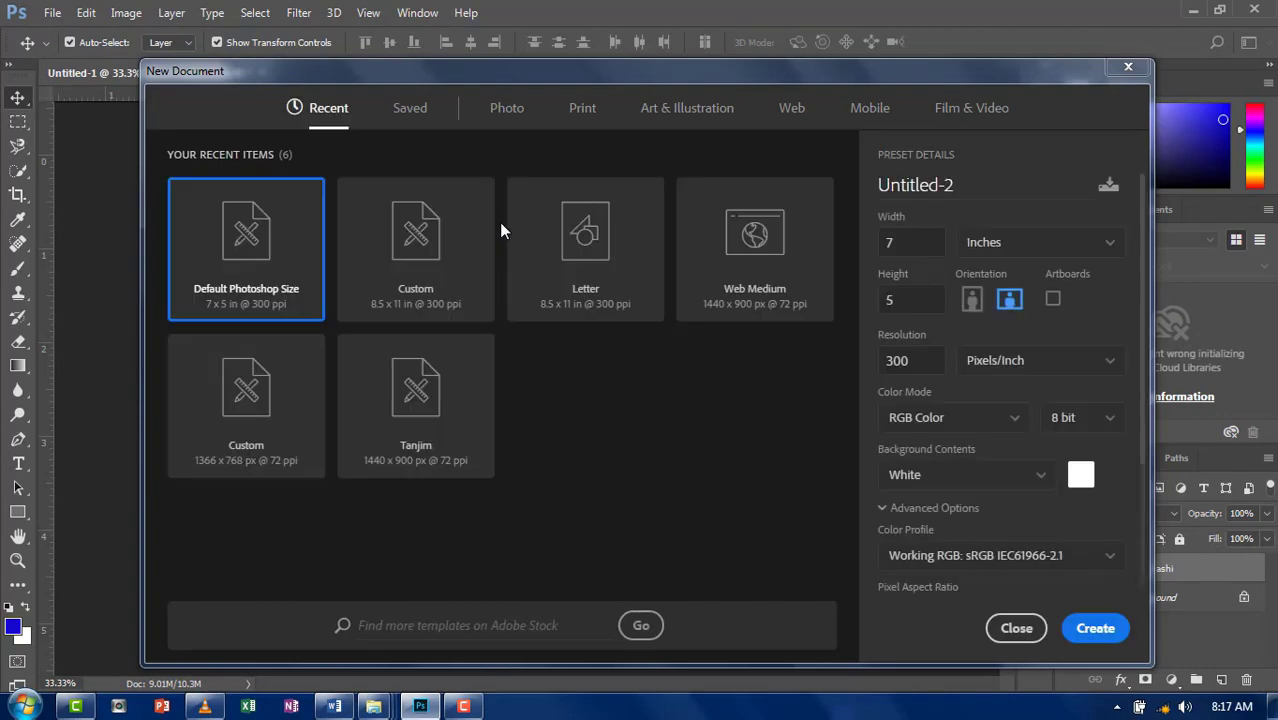
click(1019, 428)
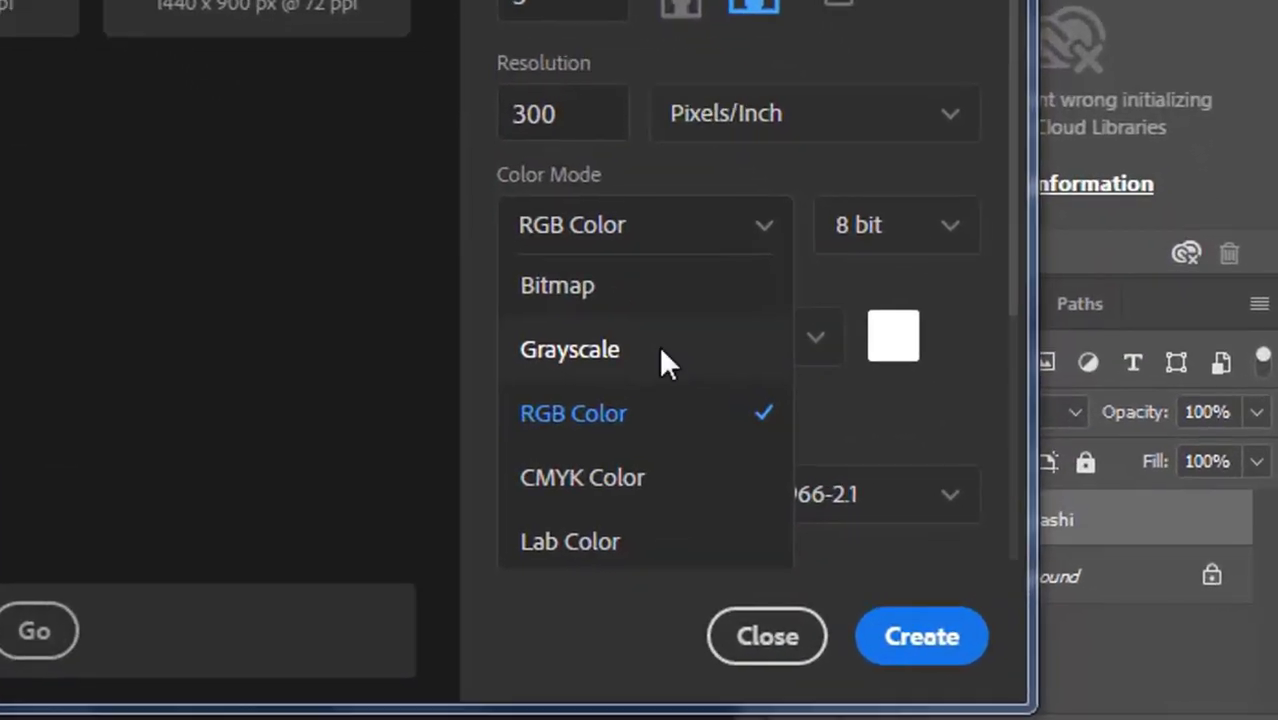
click(665, 355)
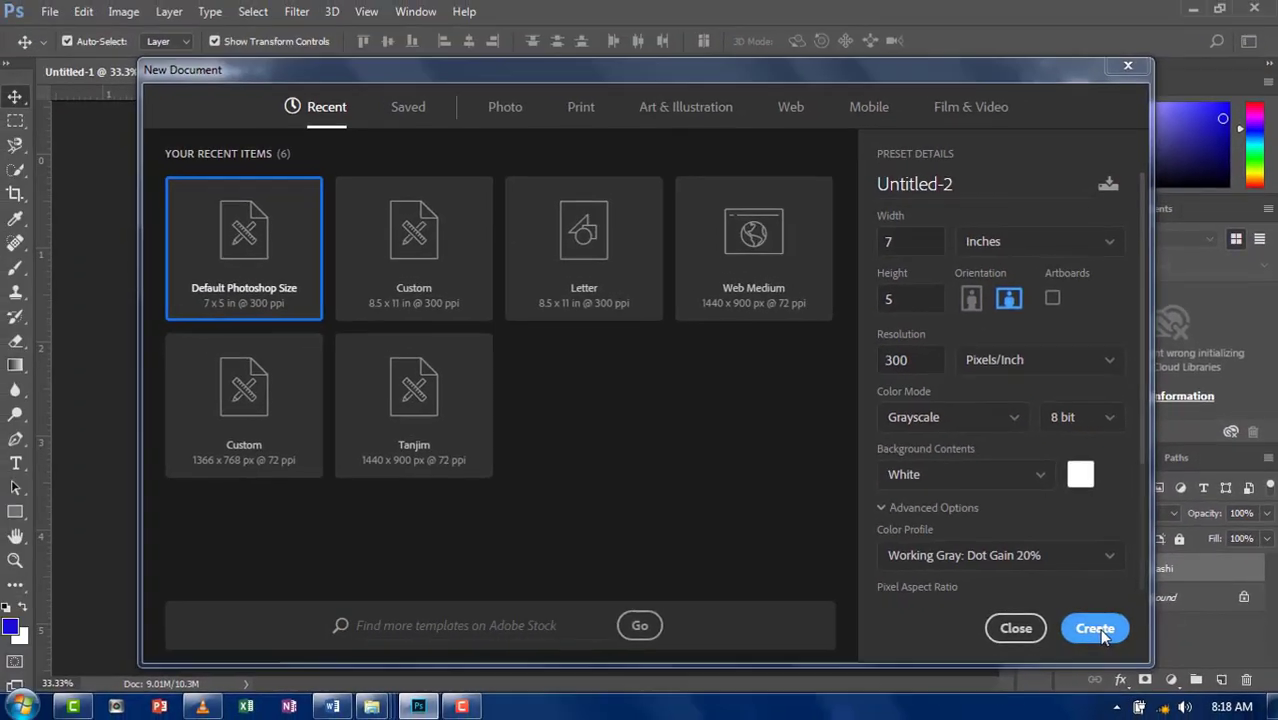
click(915, 632)
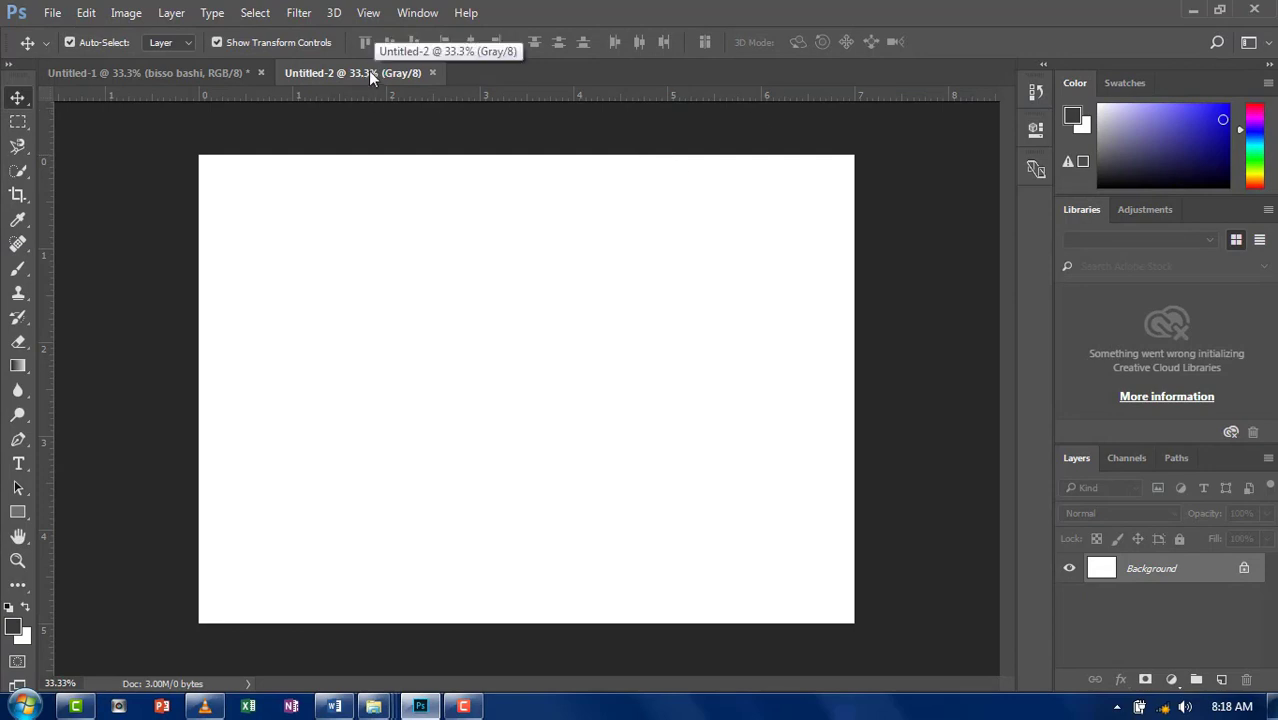
Float Untitled-2 in its own smaller window, shifted right over Untitled-1
drag(370, 74, 377, 107)
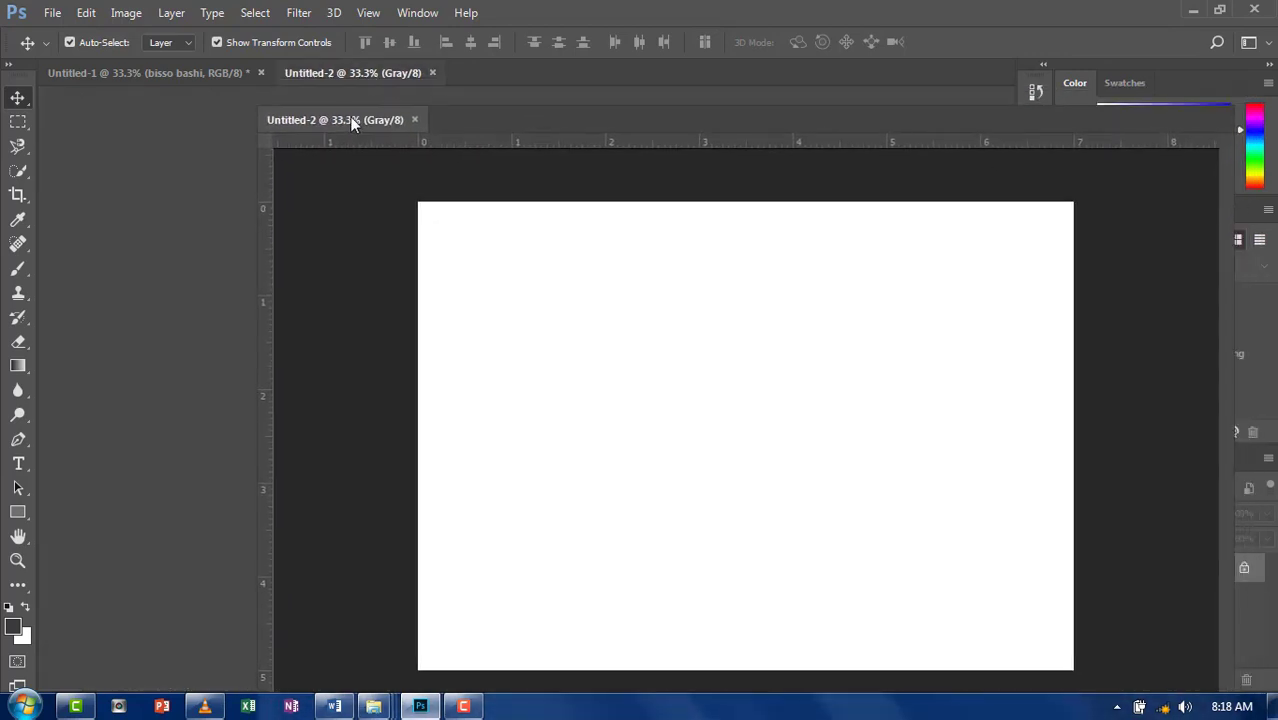
drag(370, 117, 348, 115)
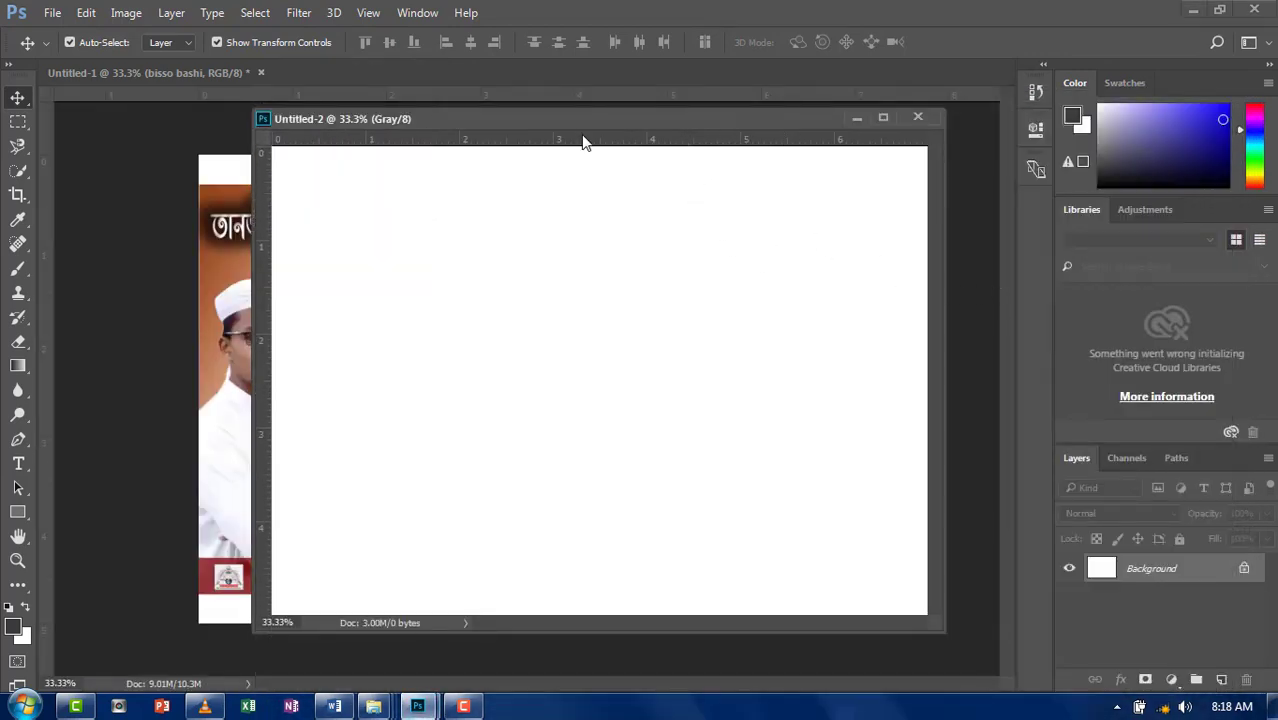
mouse_move(574, 121)
mouse_down()
mouse_move(639, 145)
mouse_move(696, 145)
mouse_up()
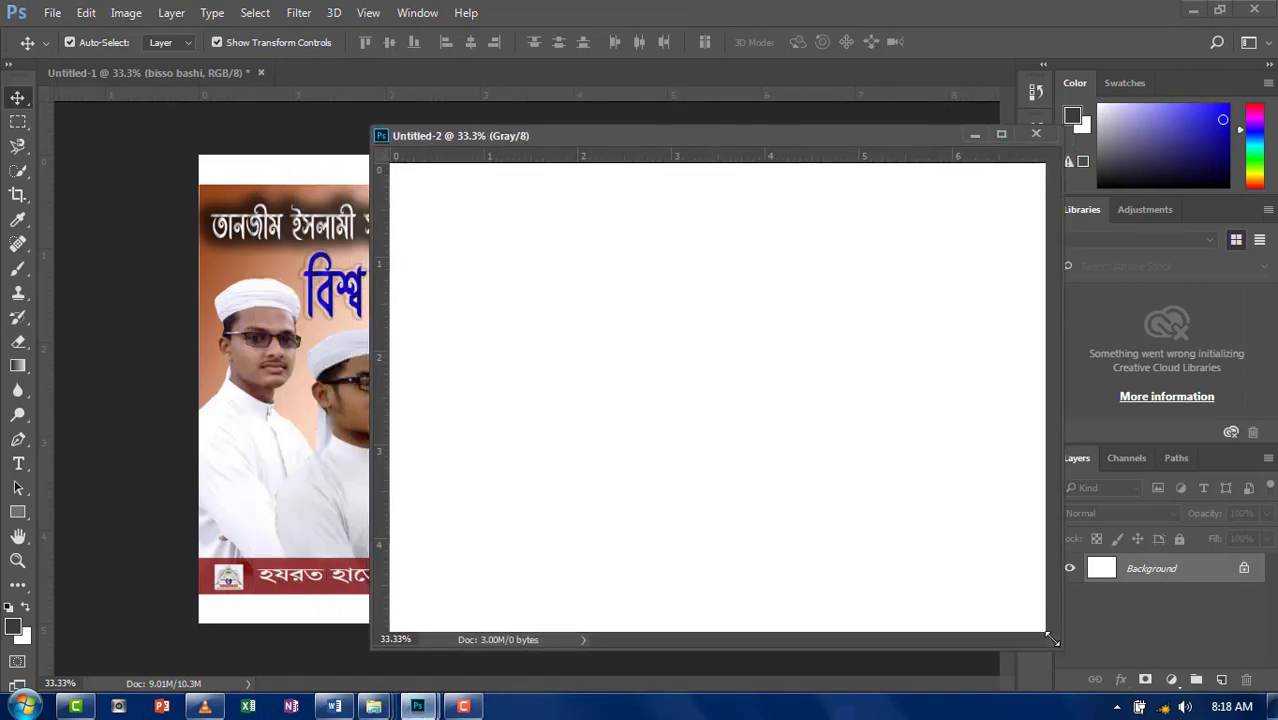
drag(1052, 634, 937, 549)
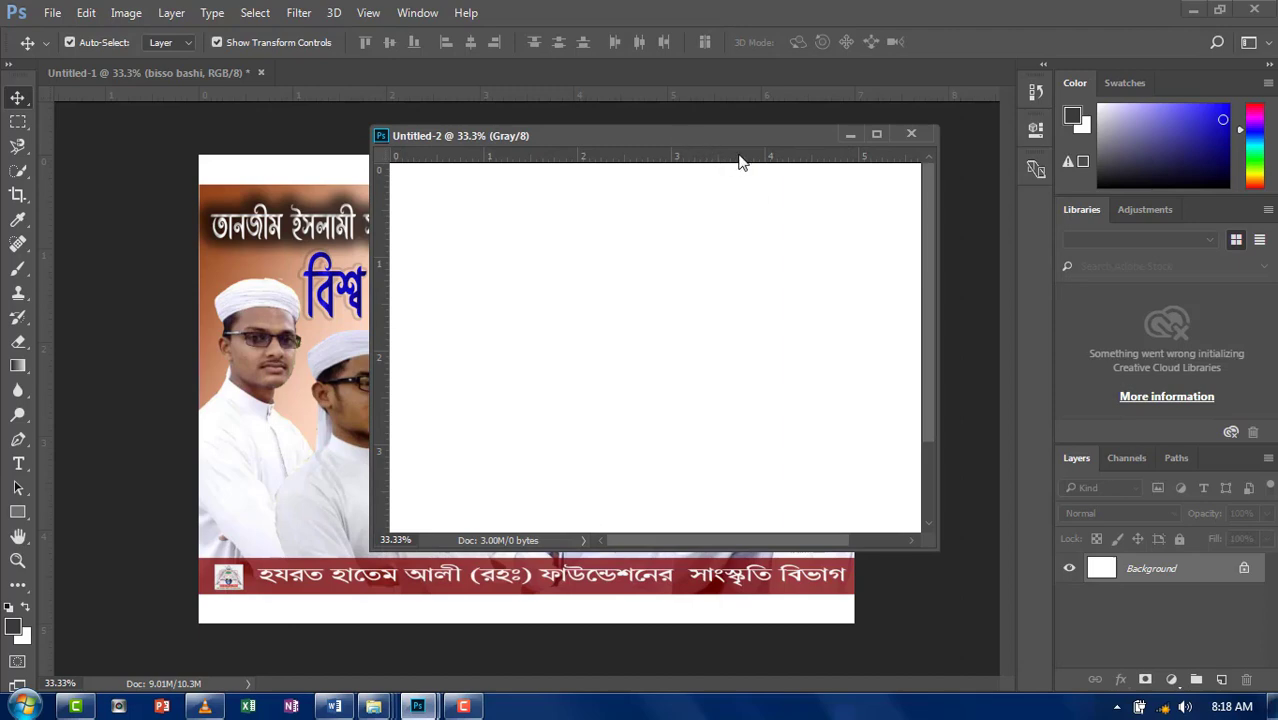
drag(682, 136, 756, 137)
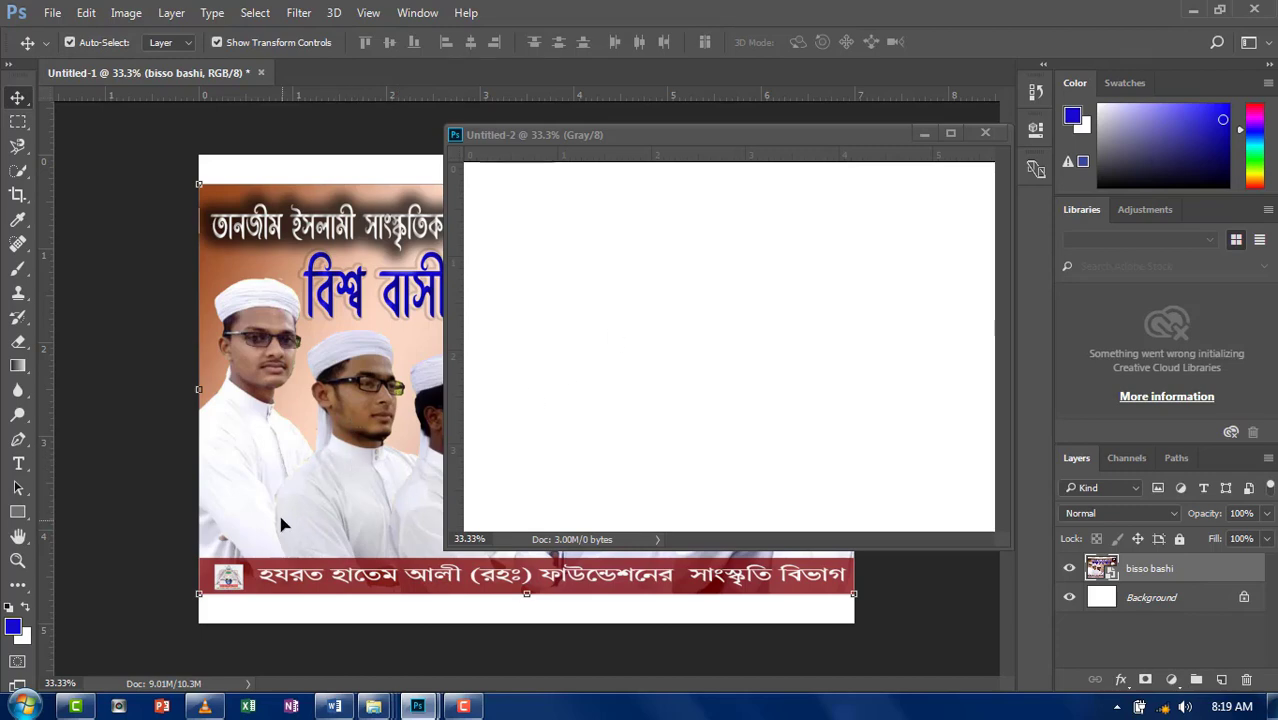
Copy the bisso bashi layer into Untitled-2 as grayscale, position it, and preview it full screen
drag(282, 523, 600, 350)
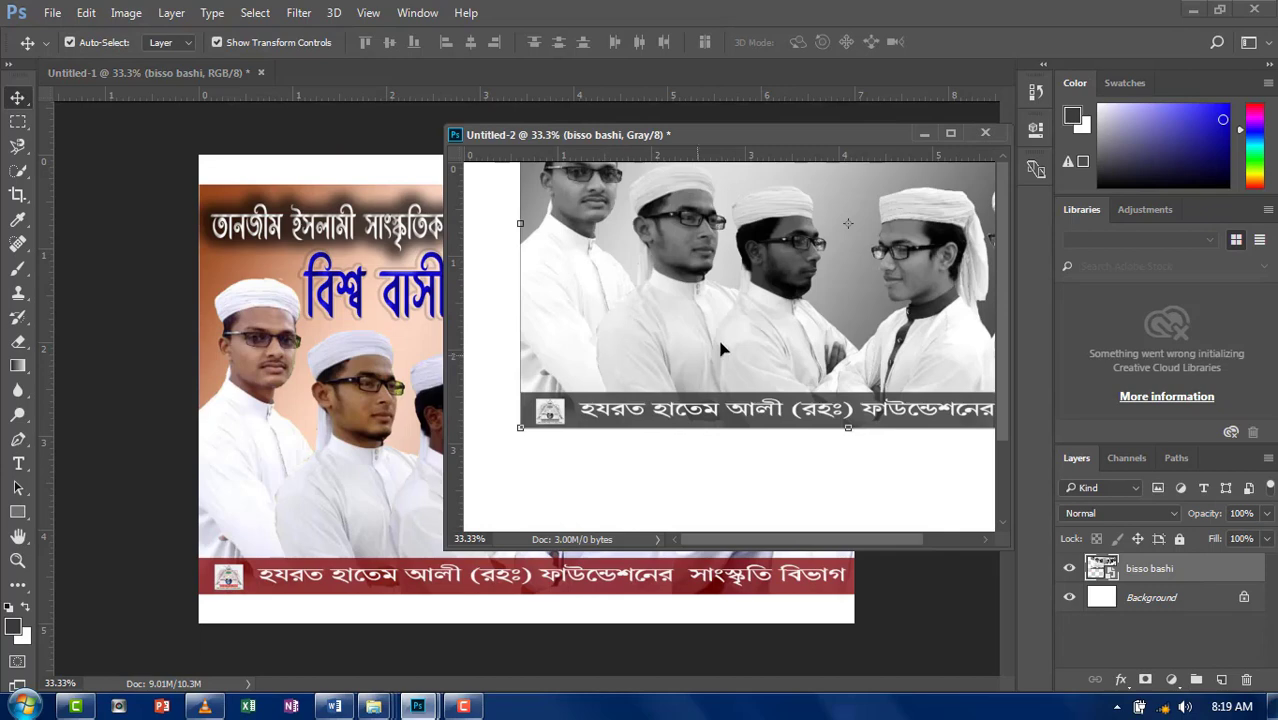
mouse_move(722, 348)
mouse_down()
mouse_move(678, 467)
mouse_move(688, 461)
mouse_up()
key(f)
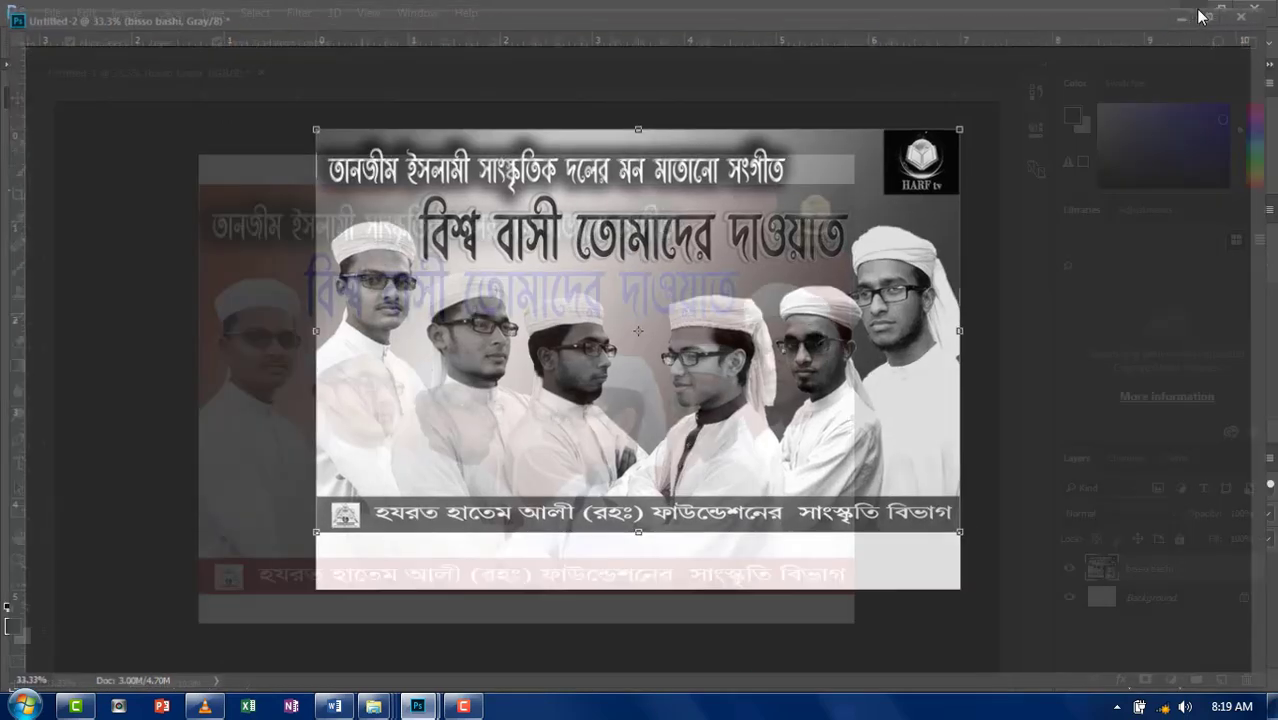
click(1193, 10)
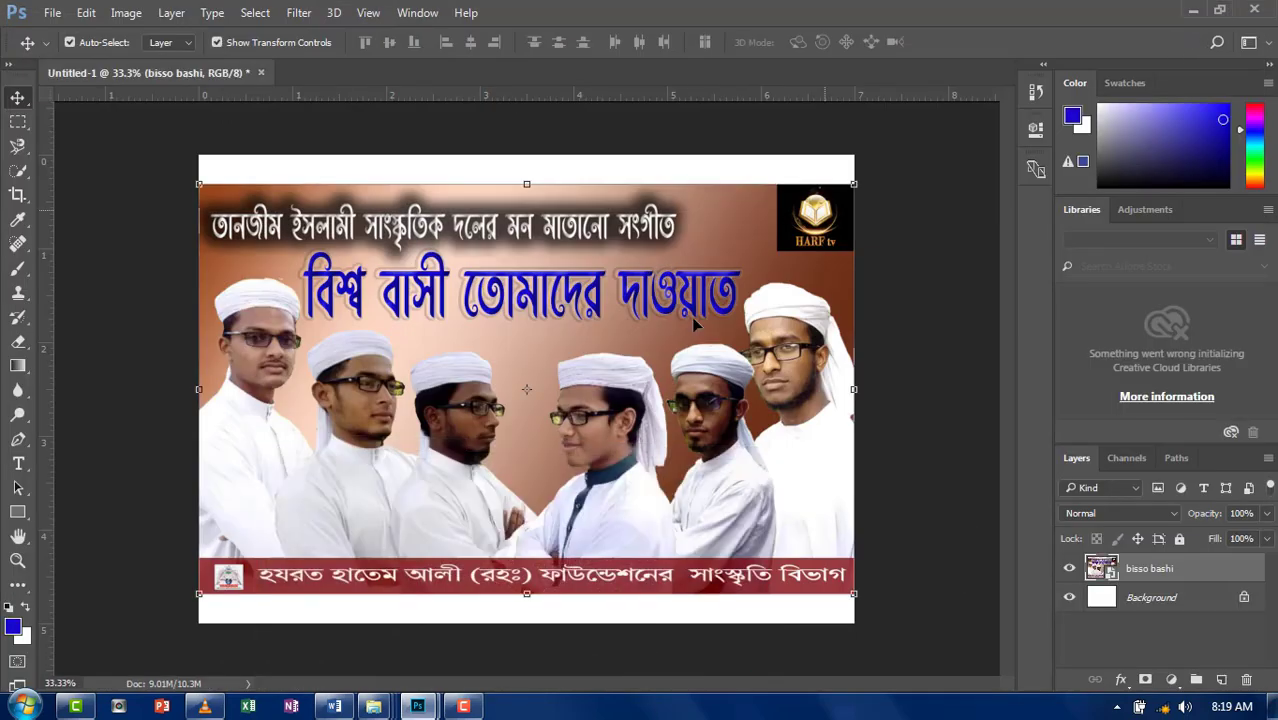
click(477, 625)
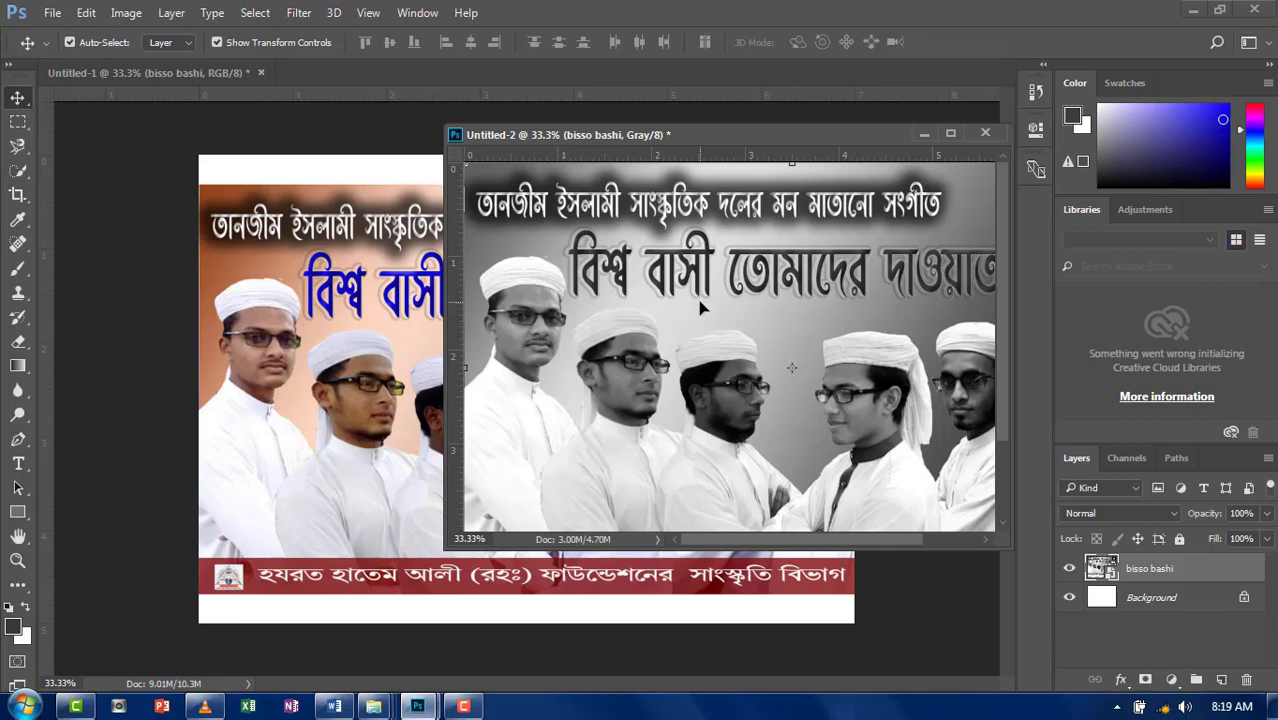
Create a white 7 x 5 in CMYK Color 8 bit document, Untitled-3, and carry bisso bashi over
click(58, 12)
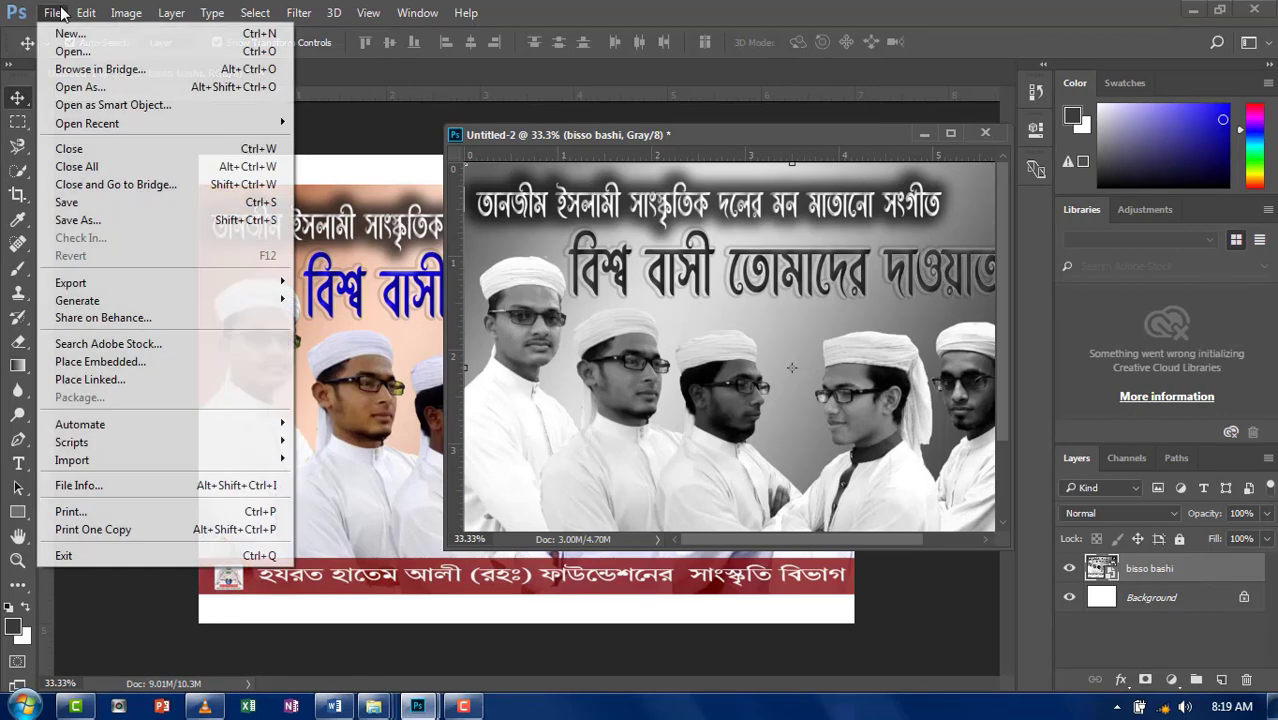
key(Escape)
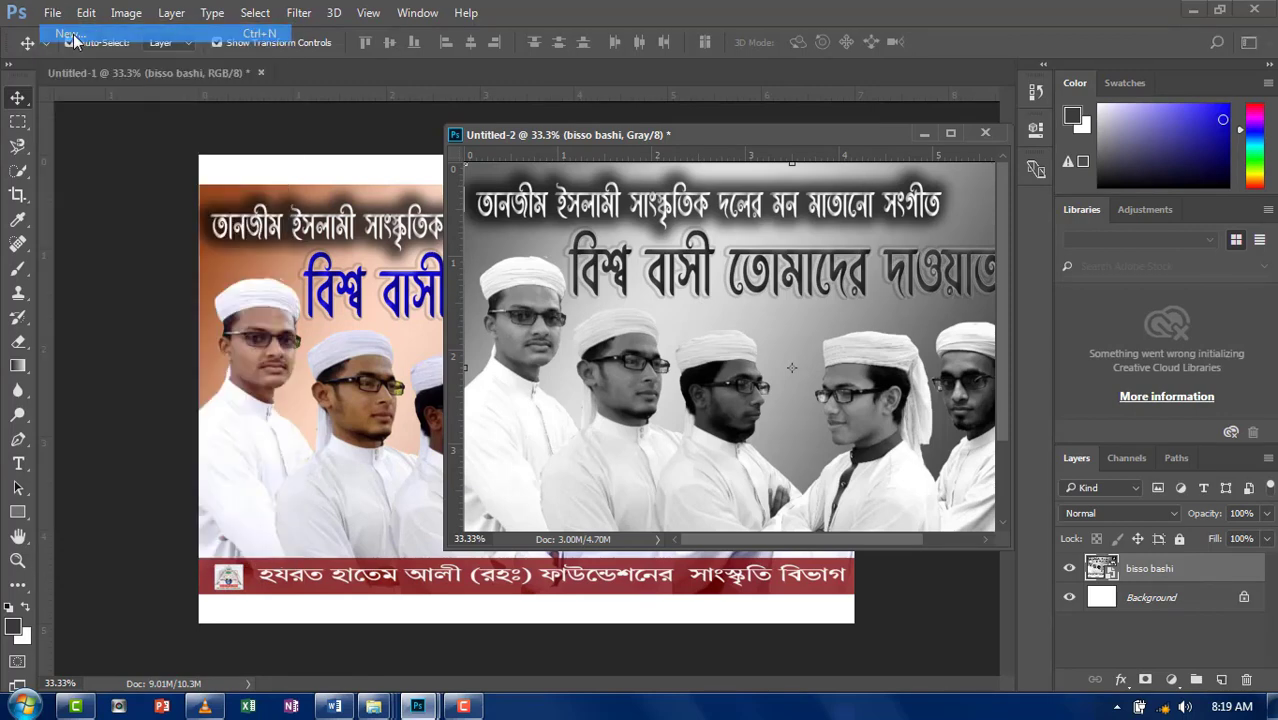
key(ctrl+n)
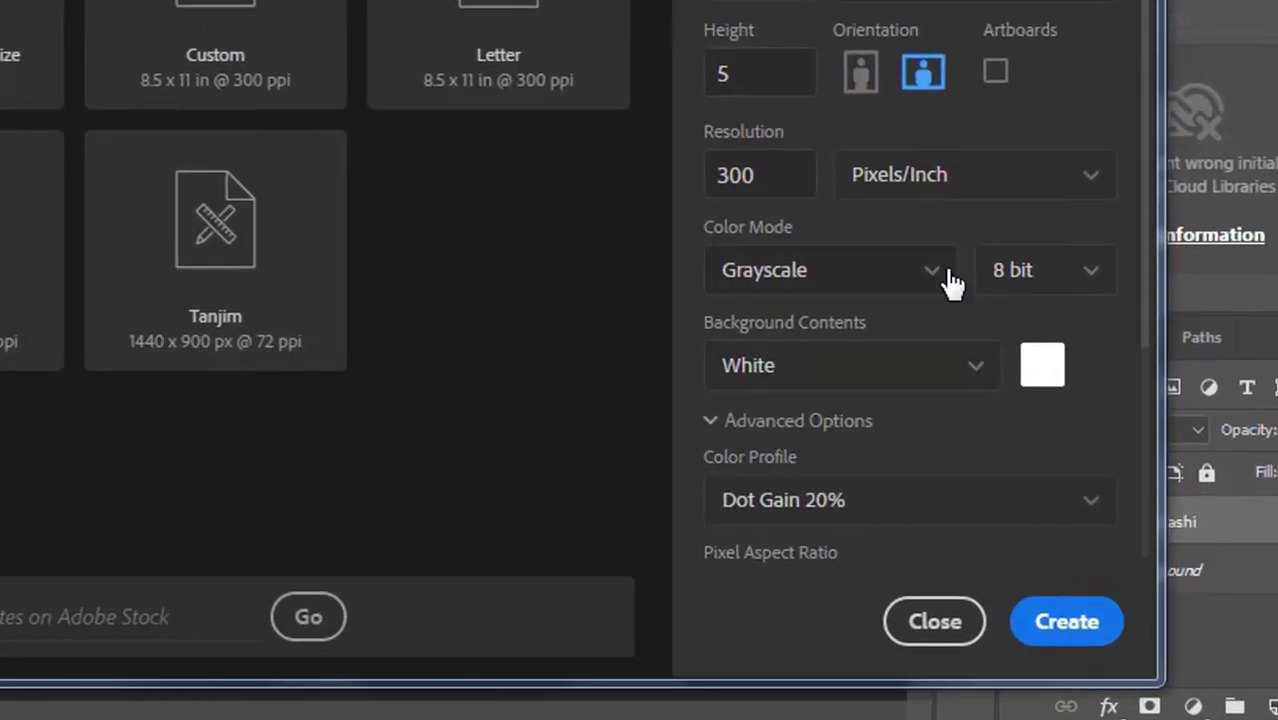
click(953, 277)
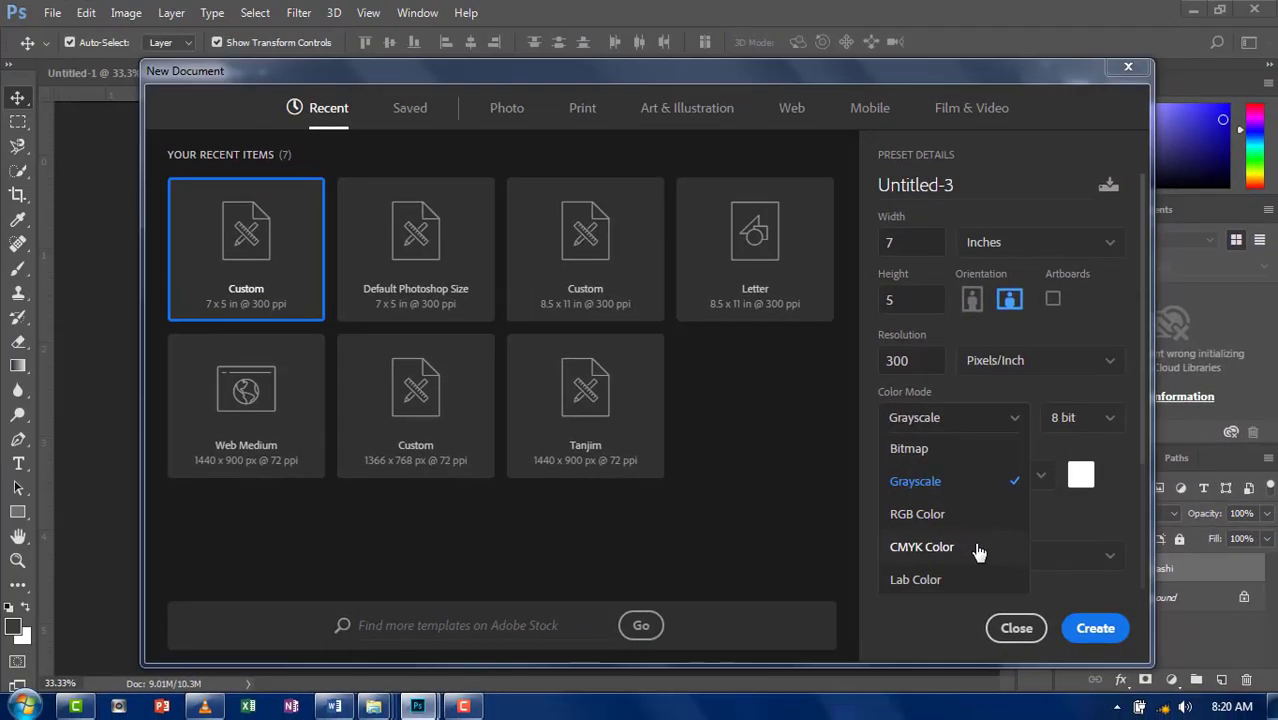
click(943, 542)
click(1096, 628)
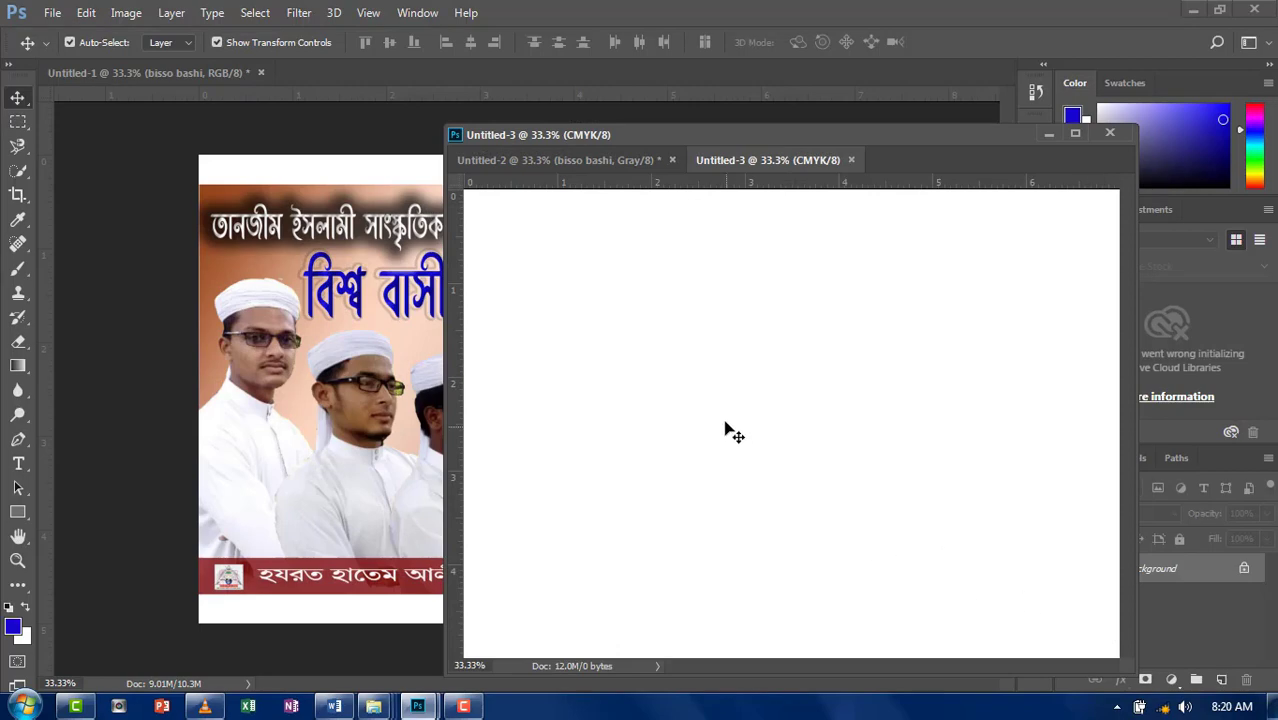
drag(958, 140, 992, 79)
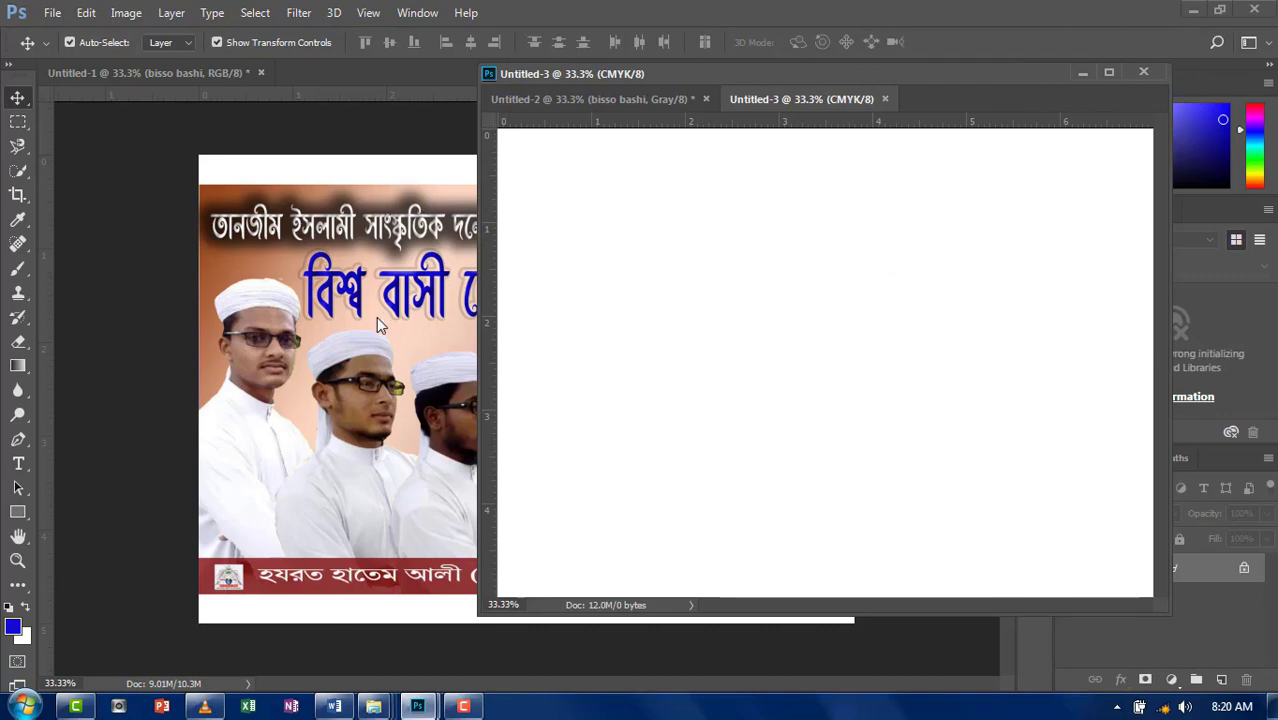
drag(385, 323, 600, 308)
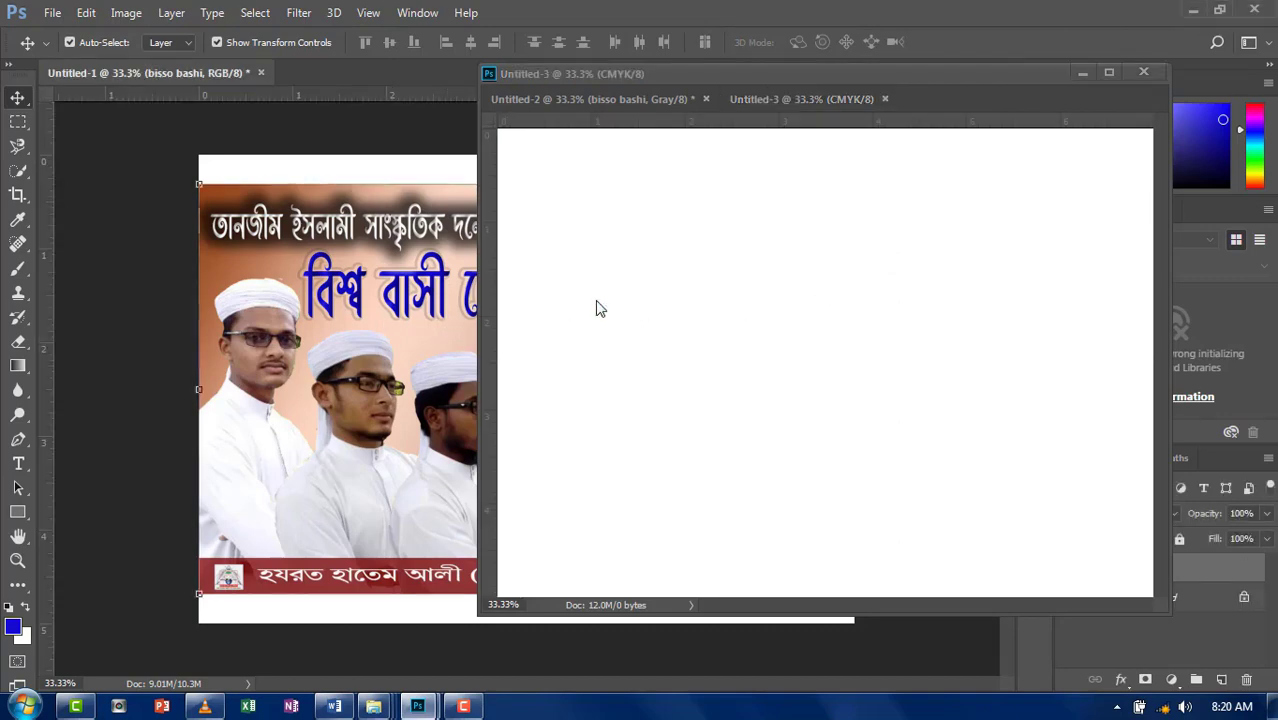
Position the colour bisso bashi banner in Untitled-3 and compare it with grayscale Untitled-2
drag(819, 343, 704, 333)
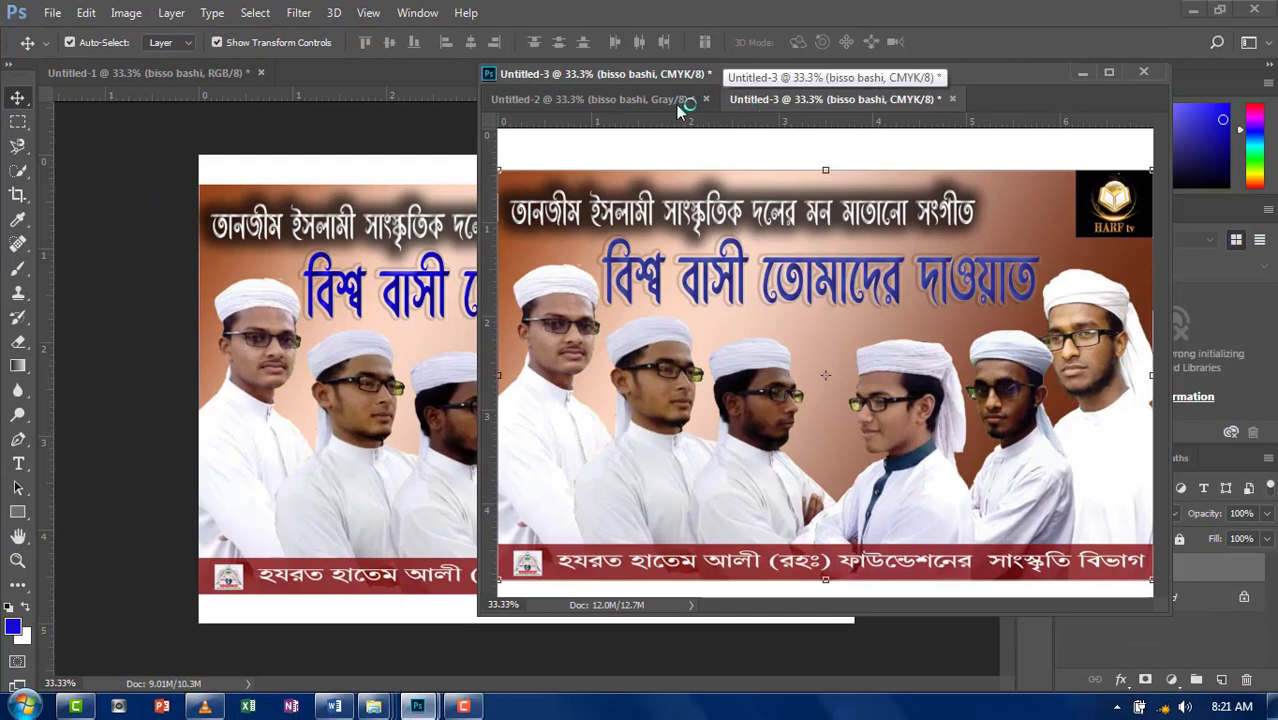
click(677, 99)
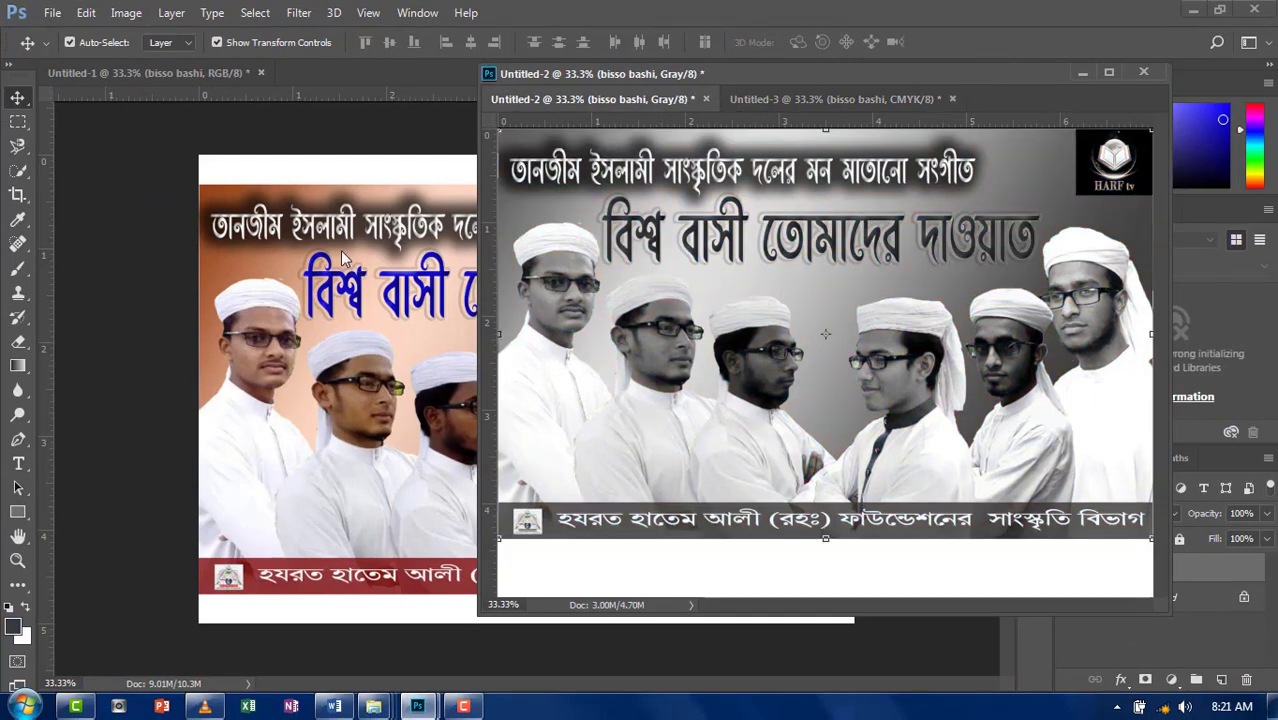
click(810, 102)
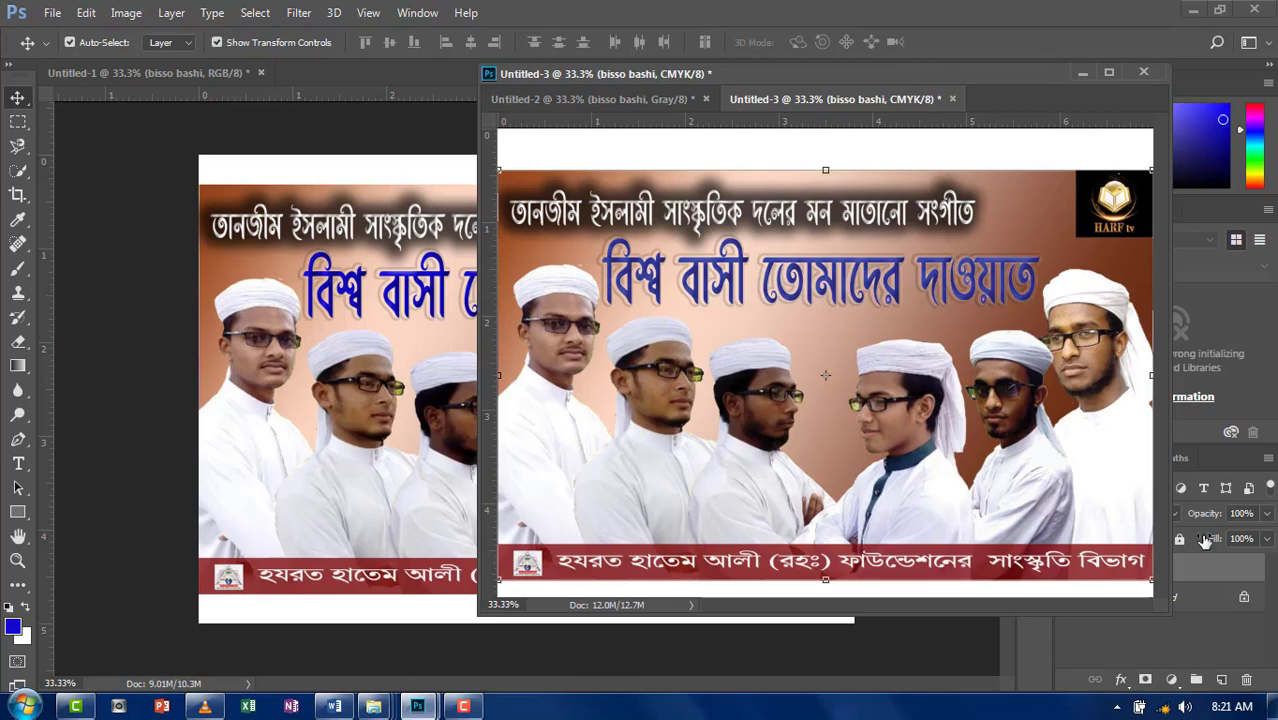
Create a blank white Lab Color 8 bit document, Untitled-4
click(51, 16)
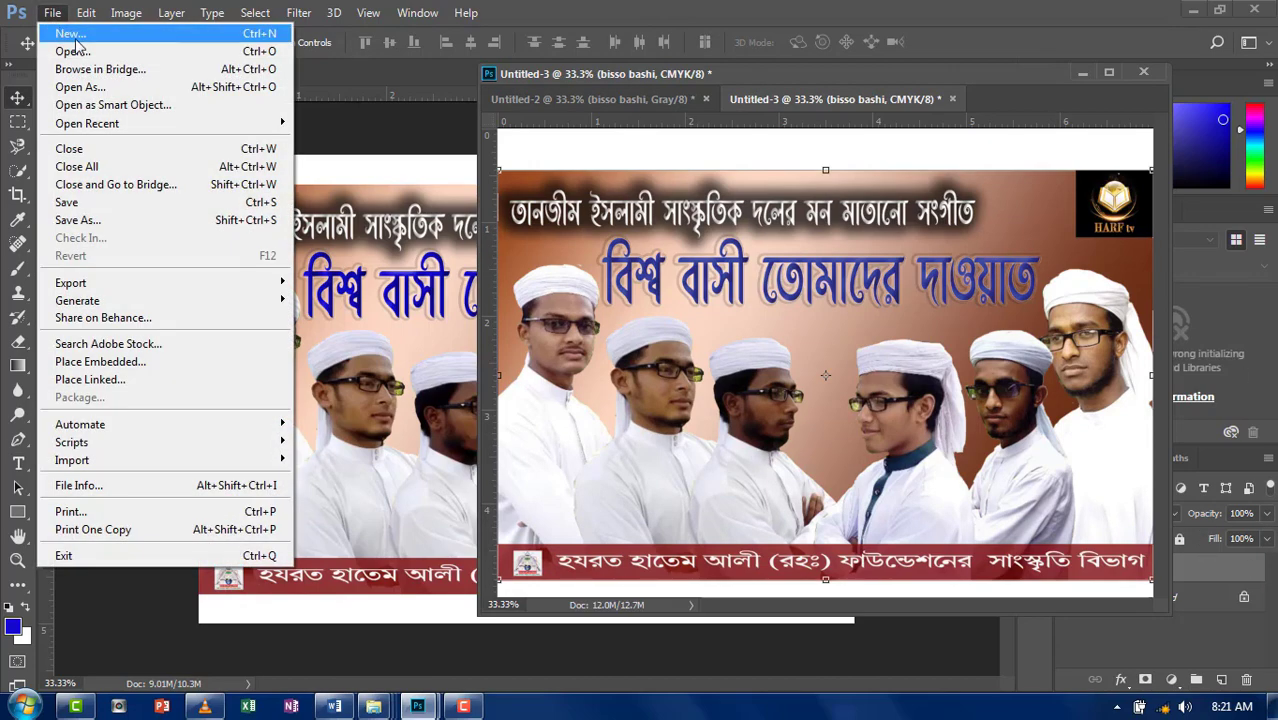
click(60, 32)
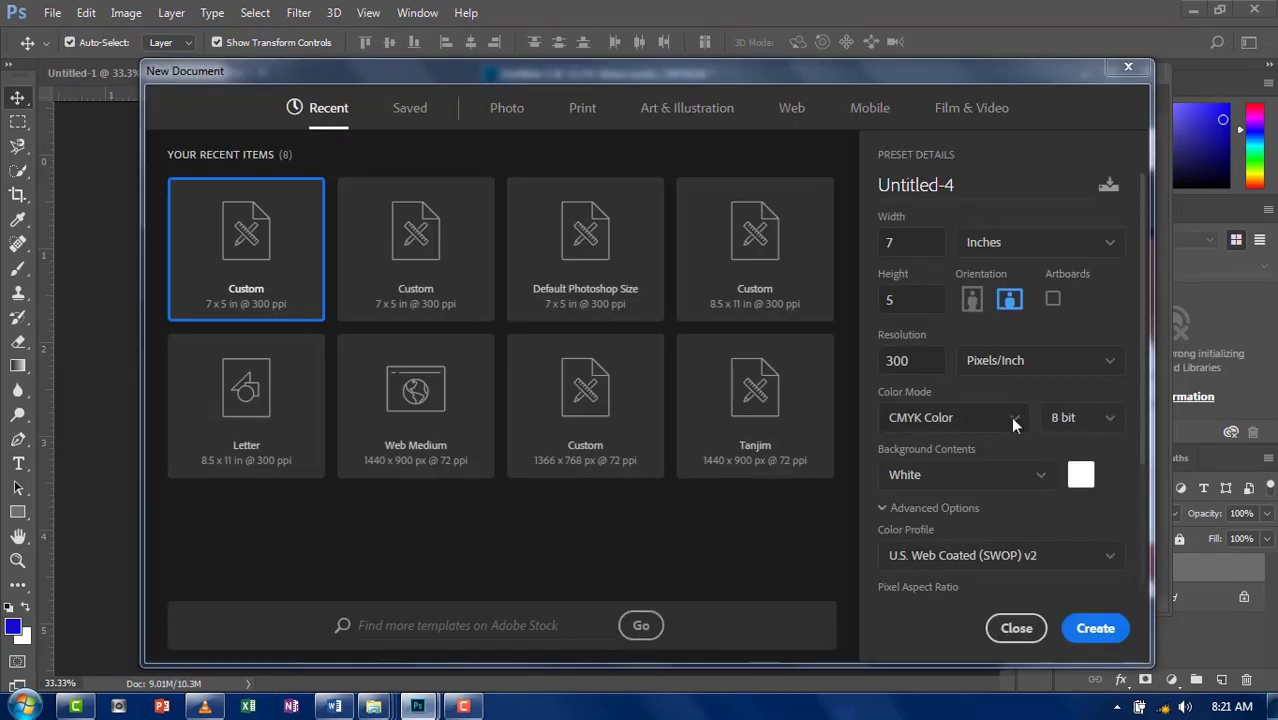
click(1013, 424)
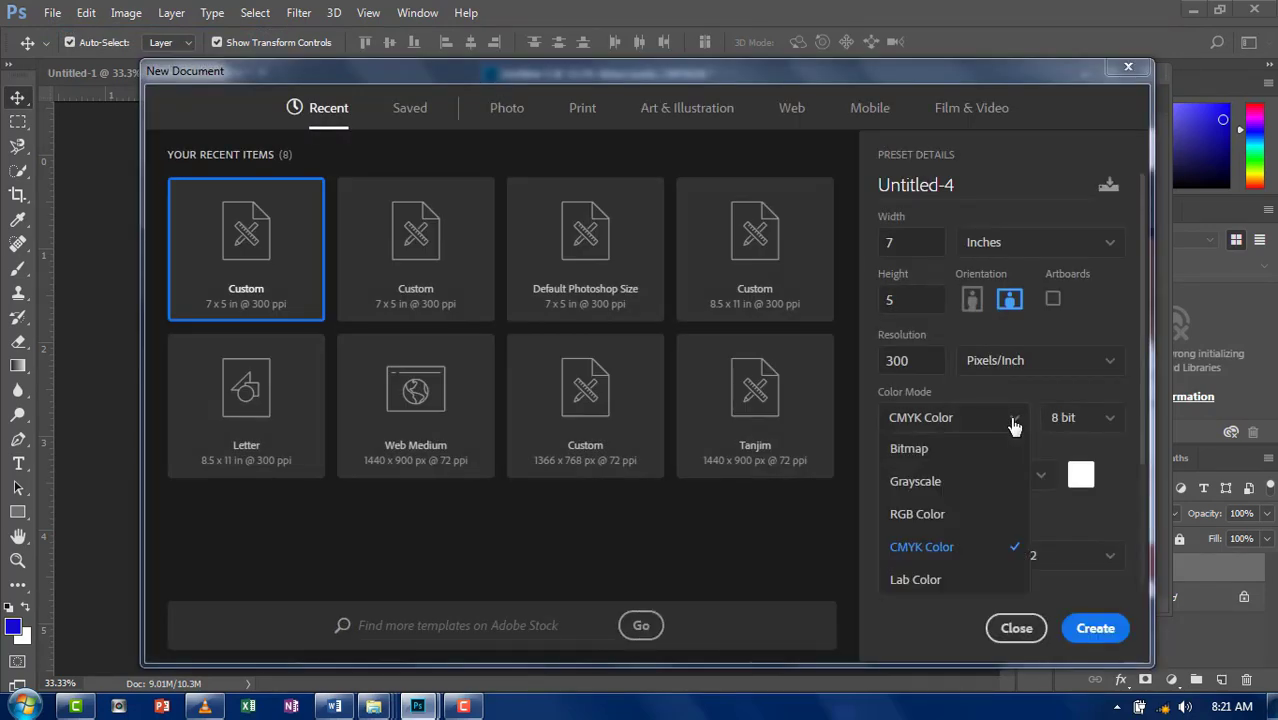
click(955, 579)
click(1095, 627)
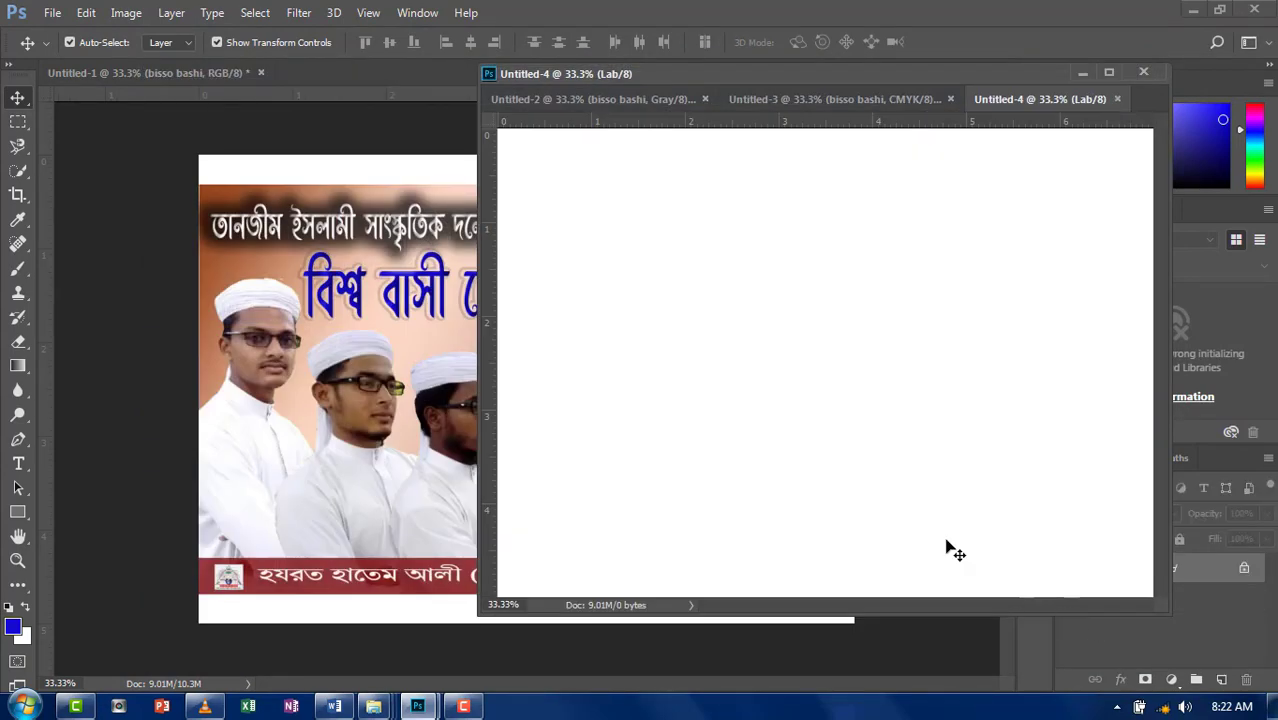
click(311, 388)
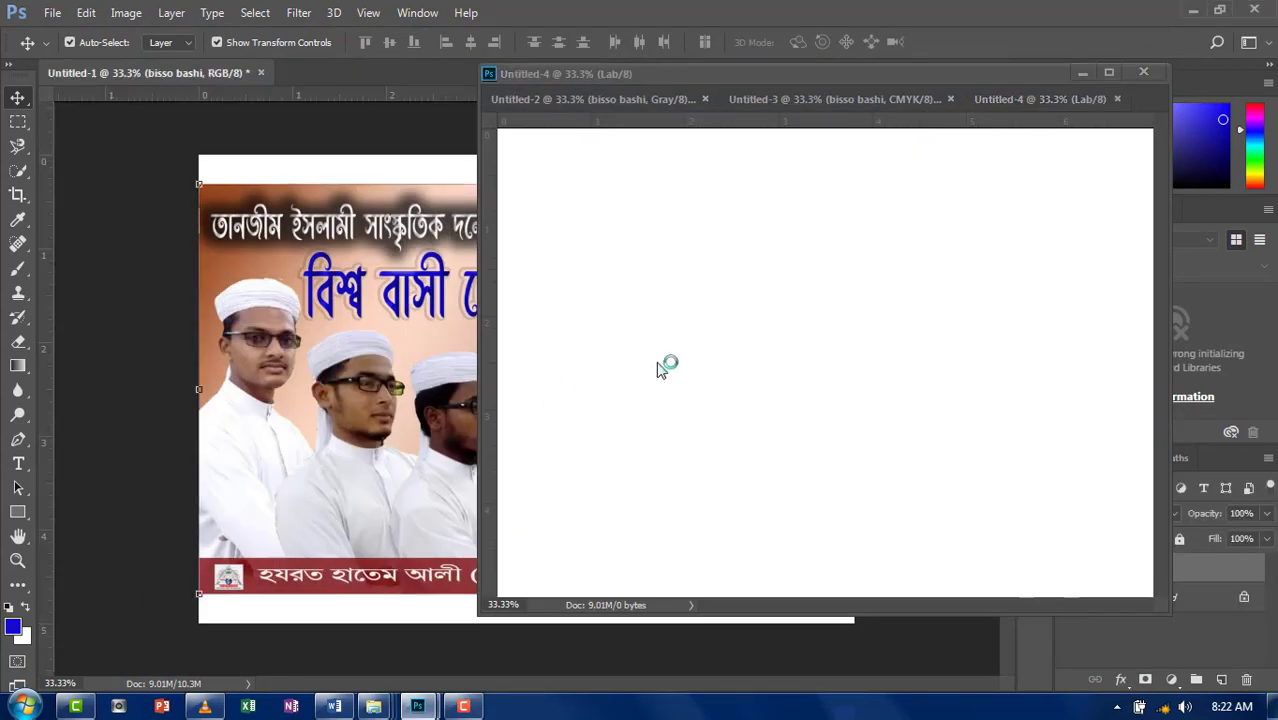
Copy the bisso bashi picture into Lab document Untitled-4, commit it, and flatten the image
mouse_move(350, 348)
mouse_down()
mouse_move(639, 345)
mouse_move(617, 342)
mouse_up()
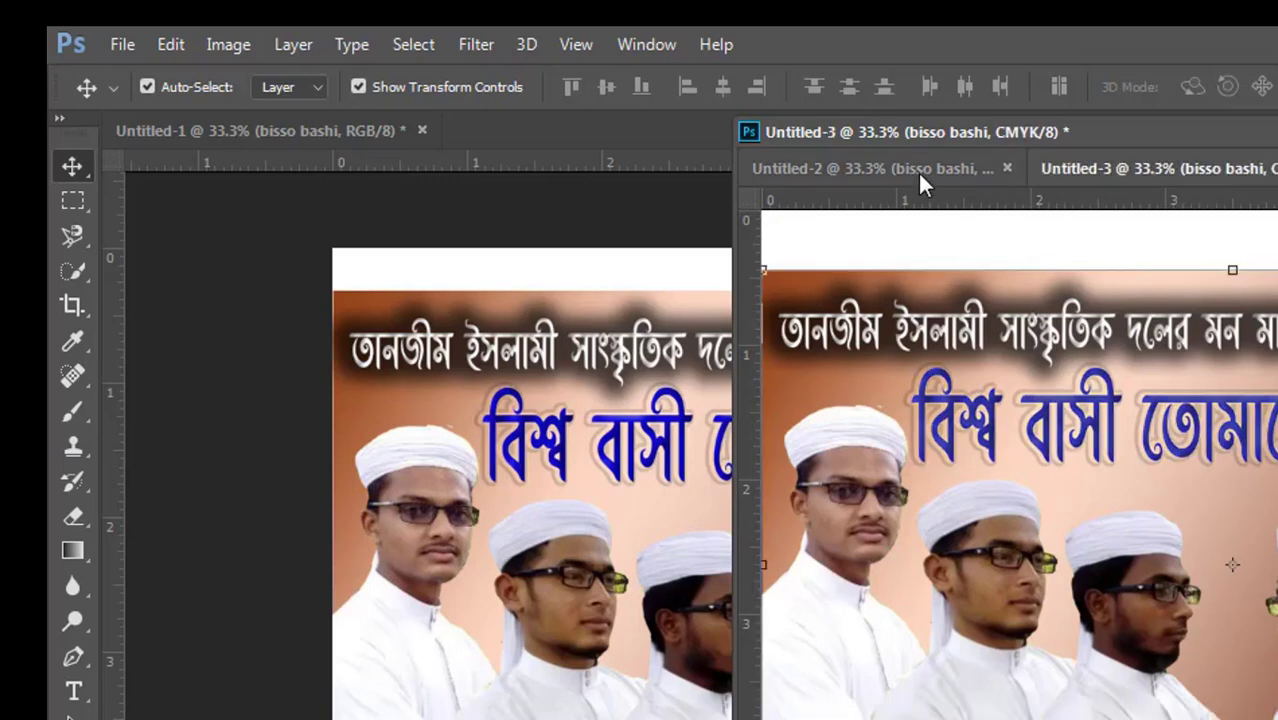
click(919, 168)
click(1141, 167)
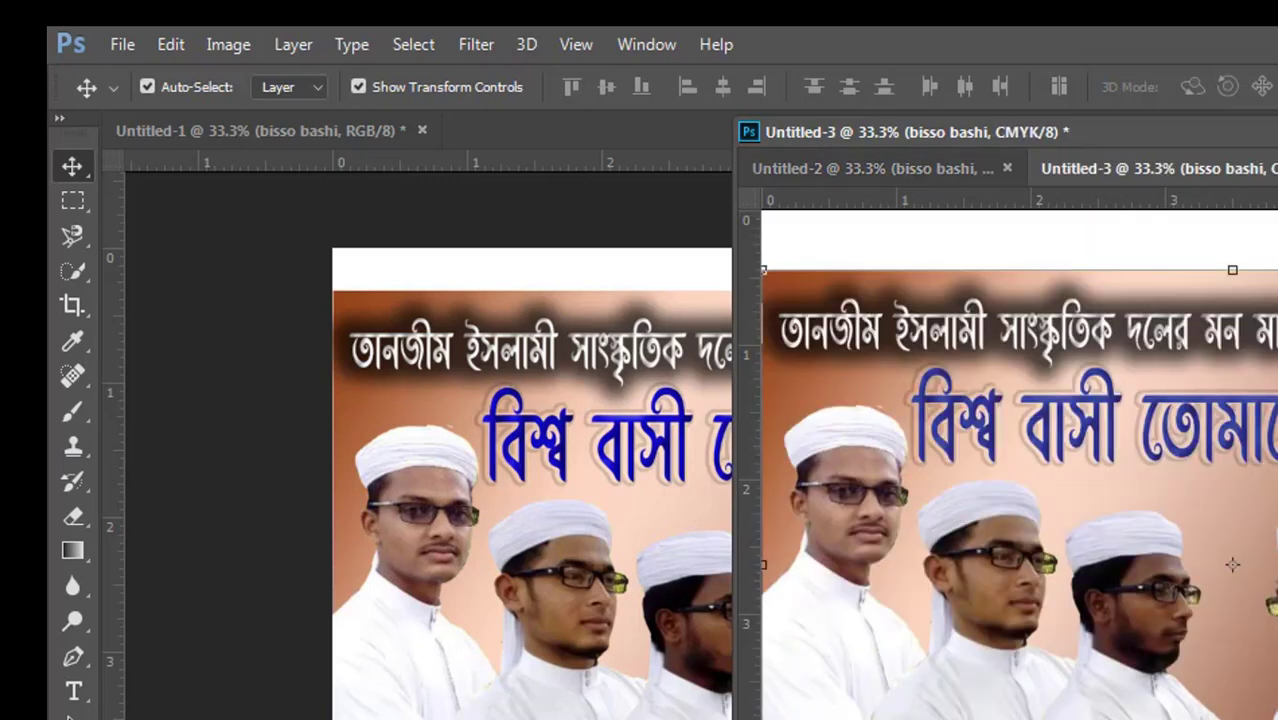
key(ctrl+Tab)
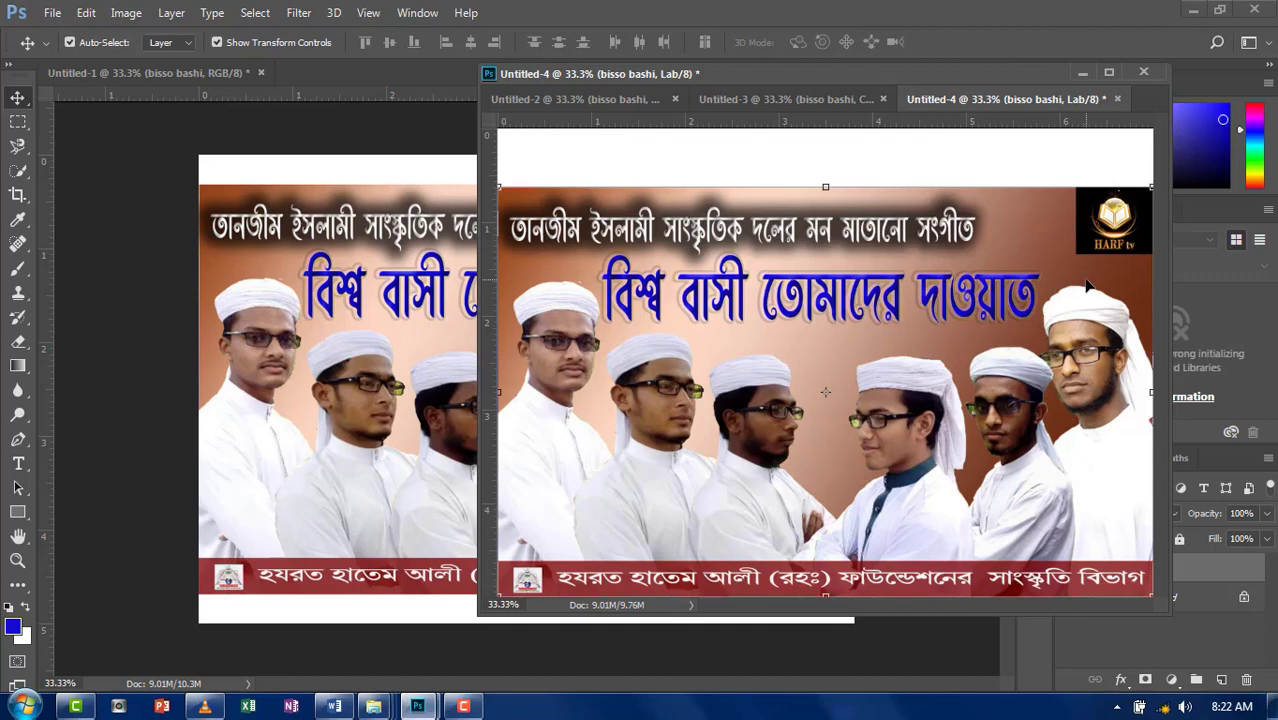
click(954, 153)
key(Return)
key(ctrl+shift+e)
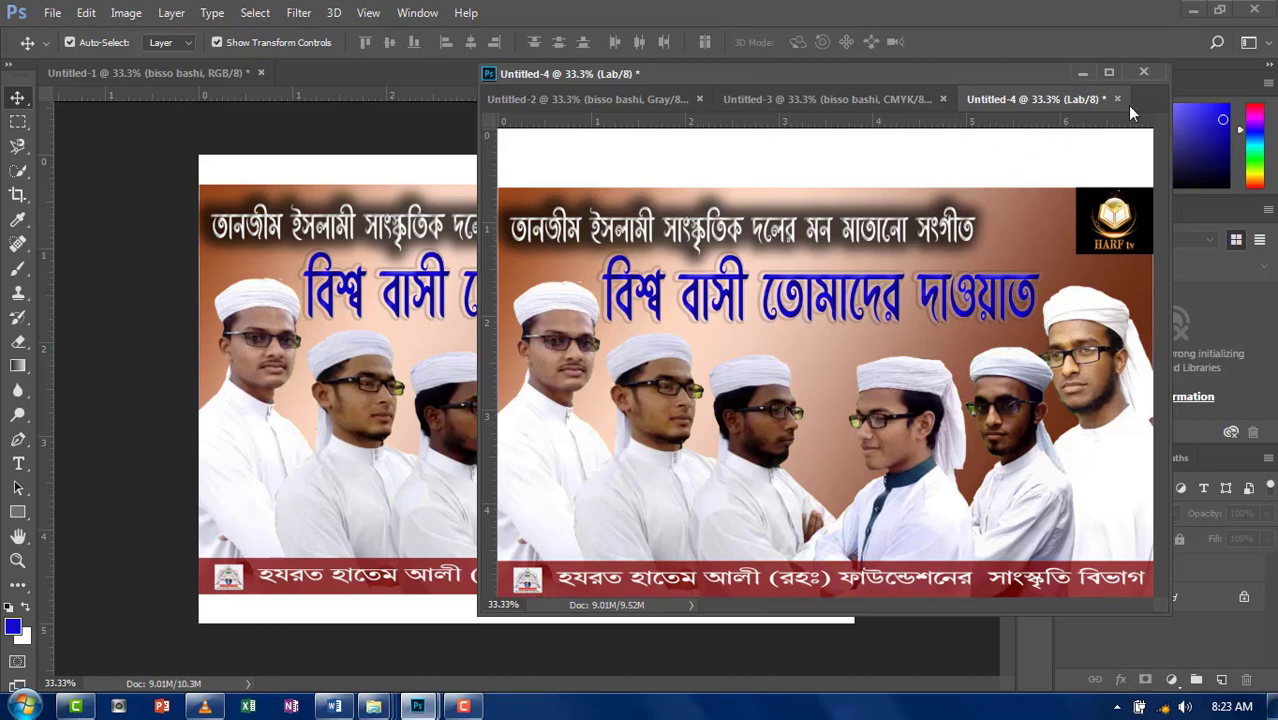
Compare Untitled-2 and Untitled-3, then begin another new document and view its colour modes
click(644, 97)
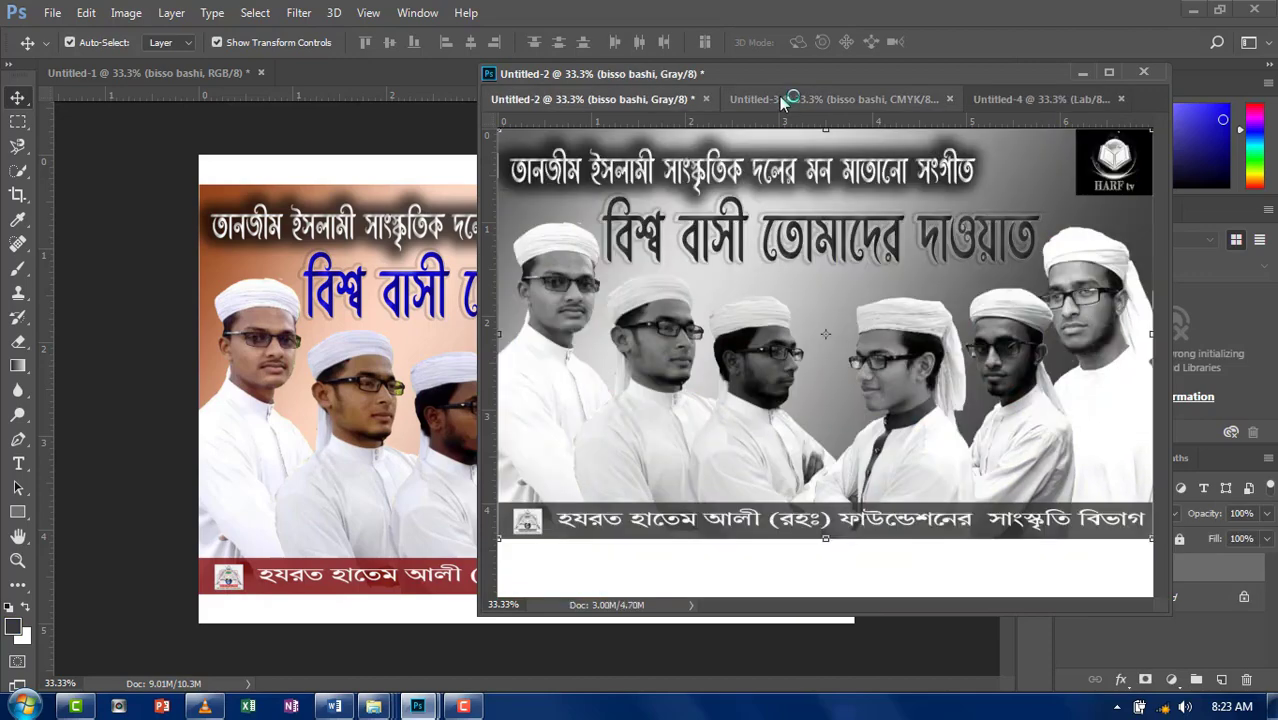
click(930, 99)
key(ctrl+n)
click(990, 417)
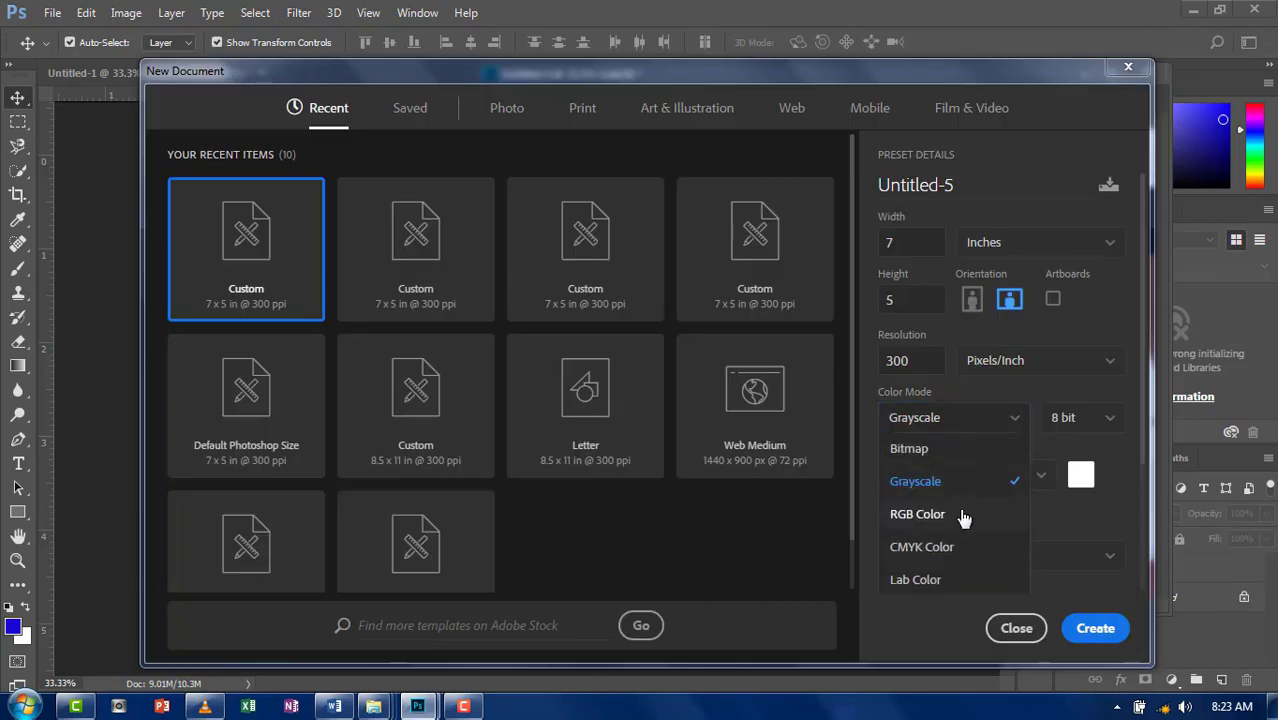
Set the new document to RGB Color, try 16 and 32 bit, then return to 8 bit
click(917, 513)
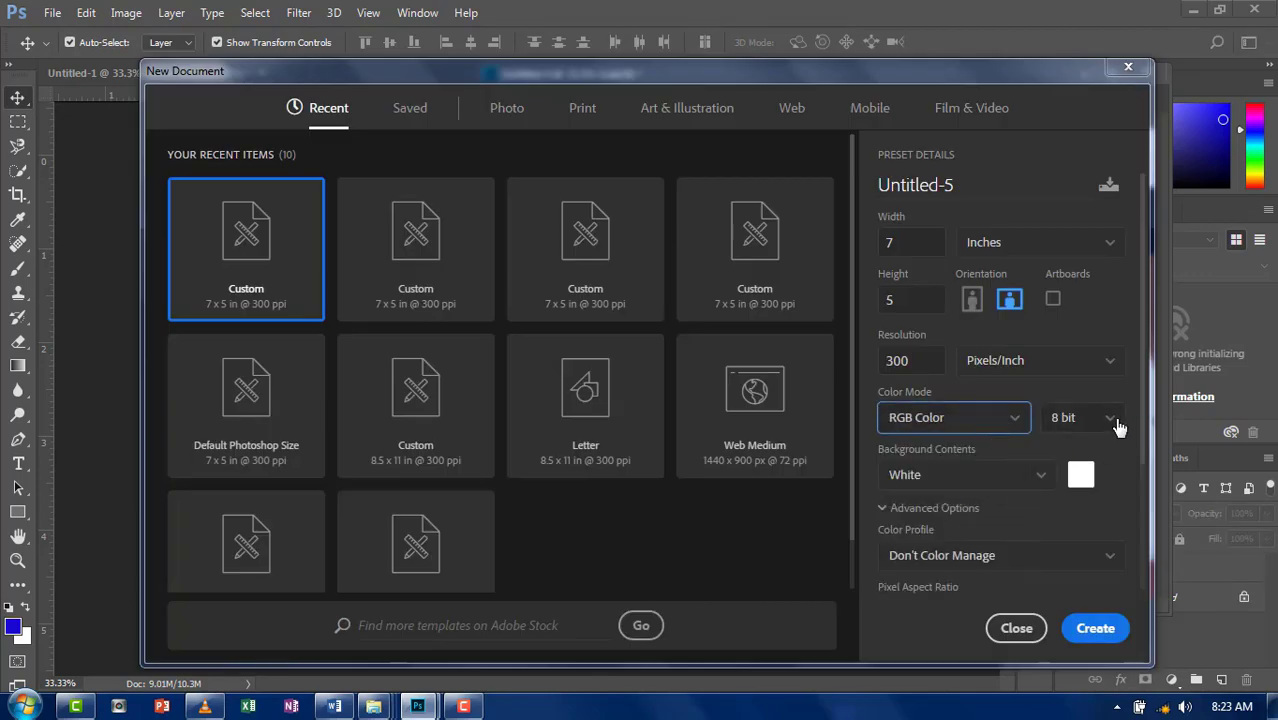
click(1108, 418)
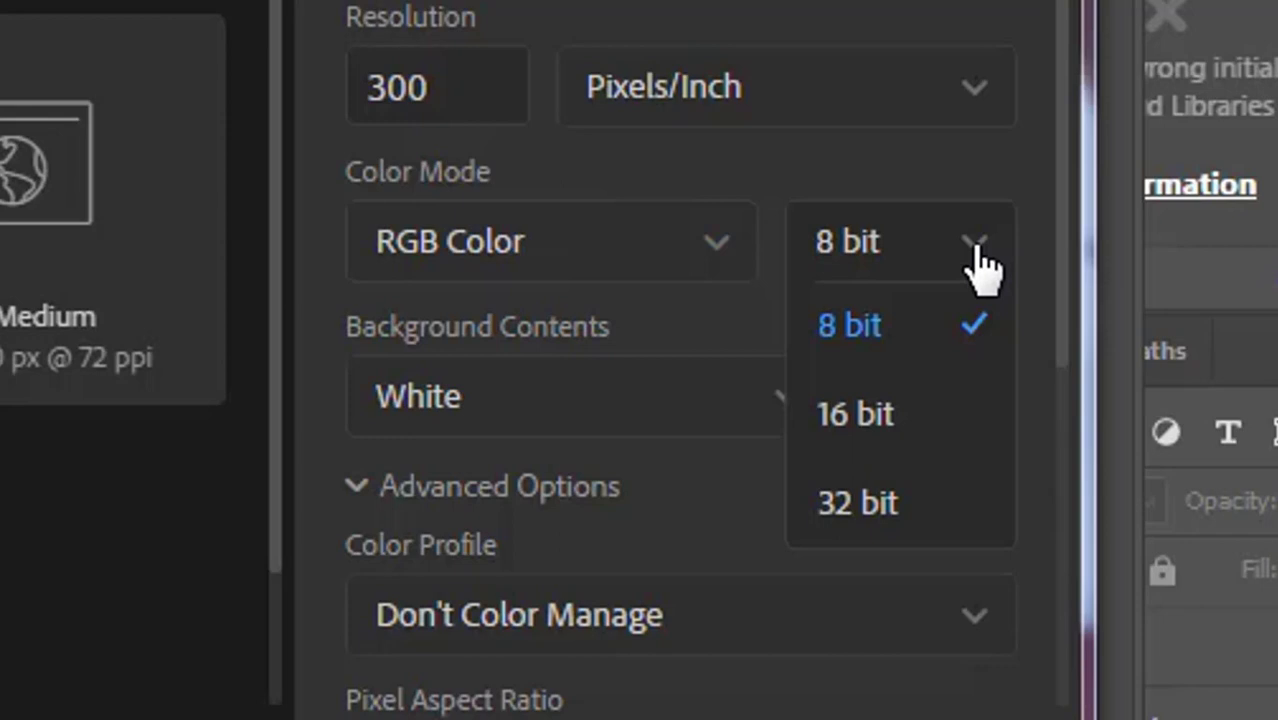
click(980, 265)
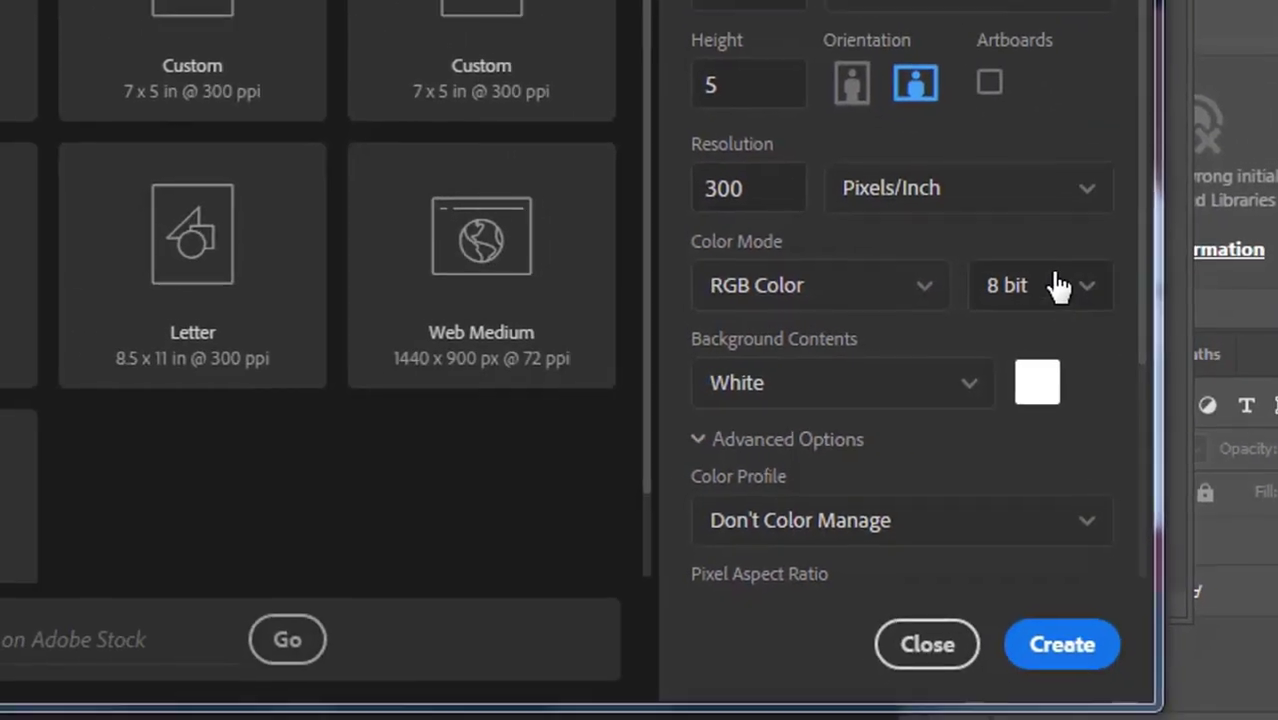
click(1055, 283)
click(1066, 395)
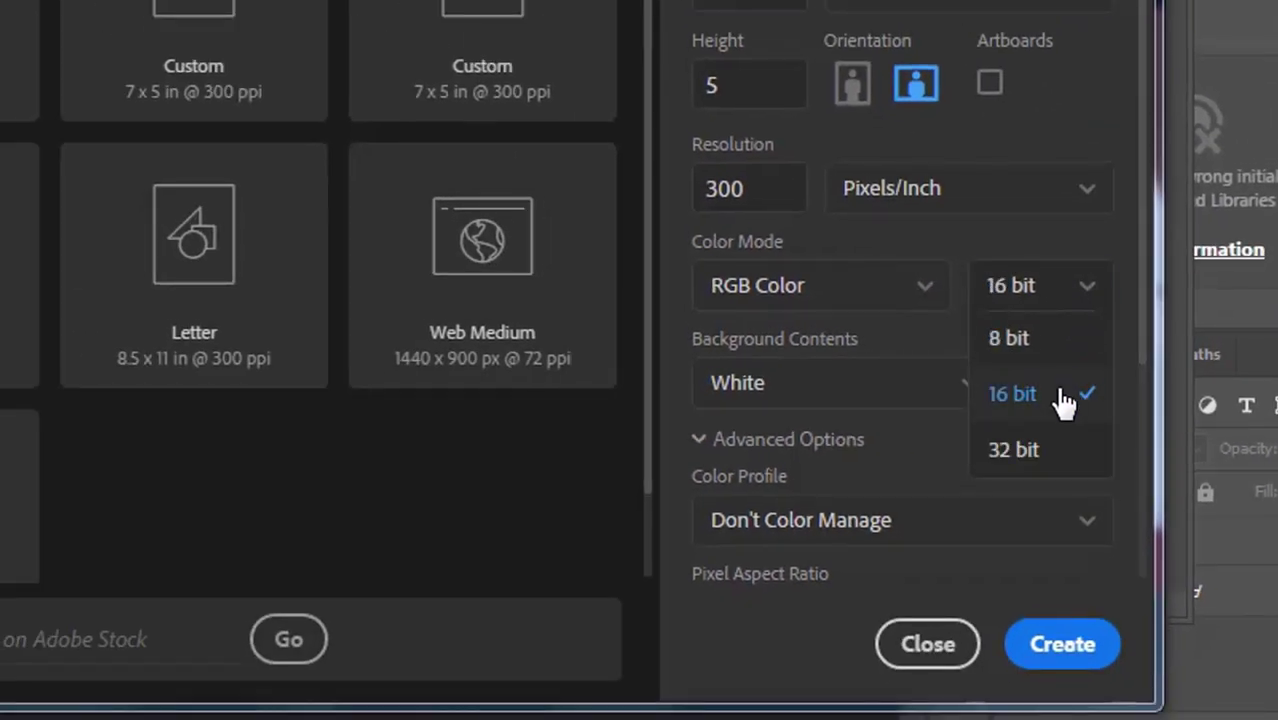
click(1051, 448)
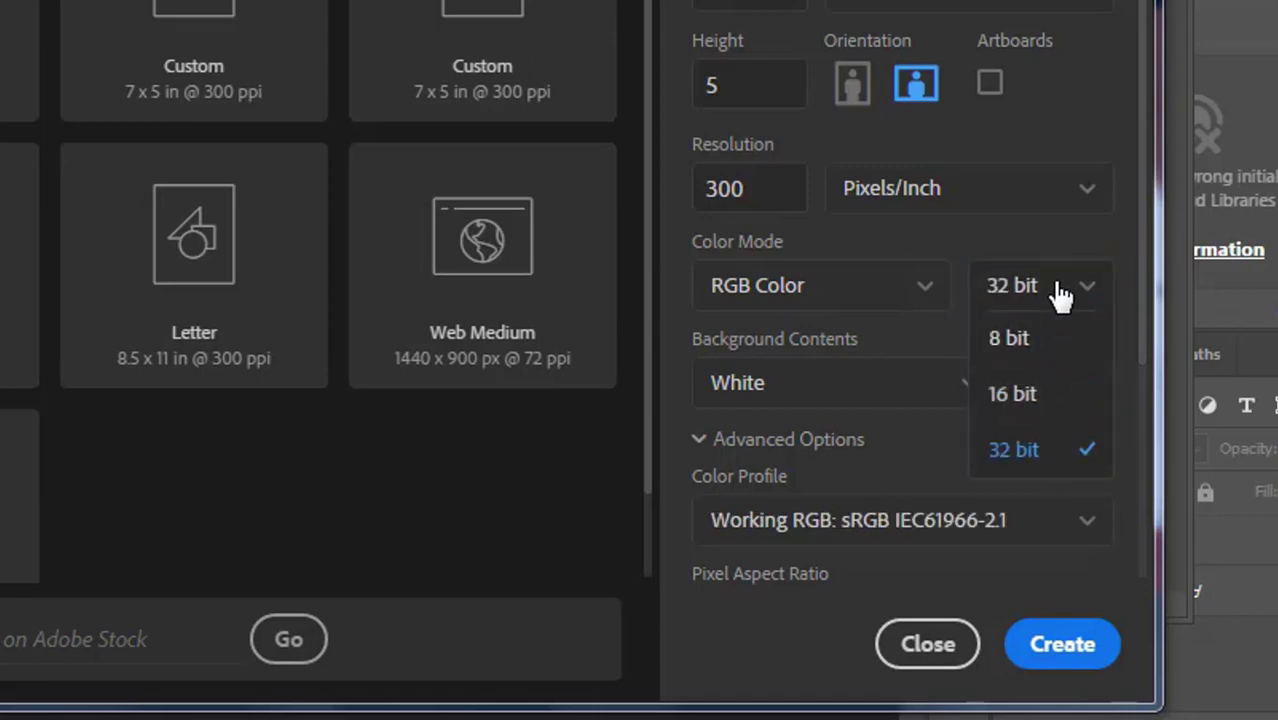
click(1051, 277)
click(1070, 340)
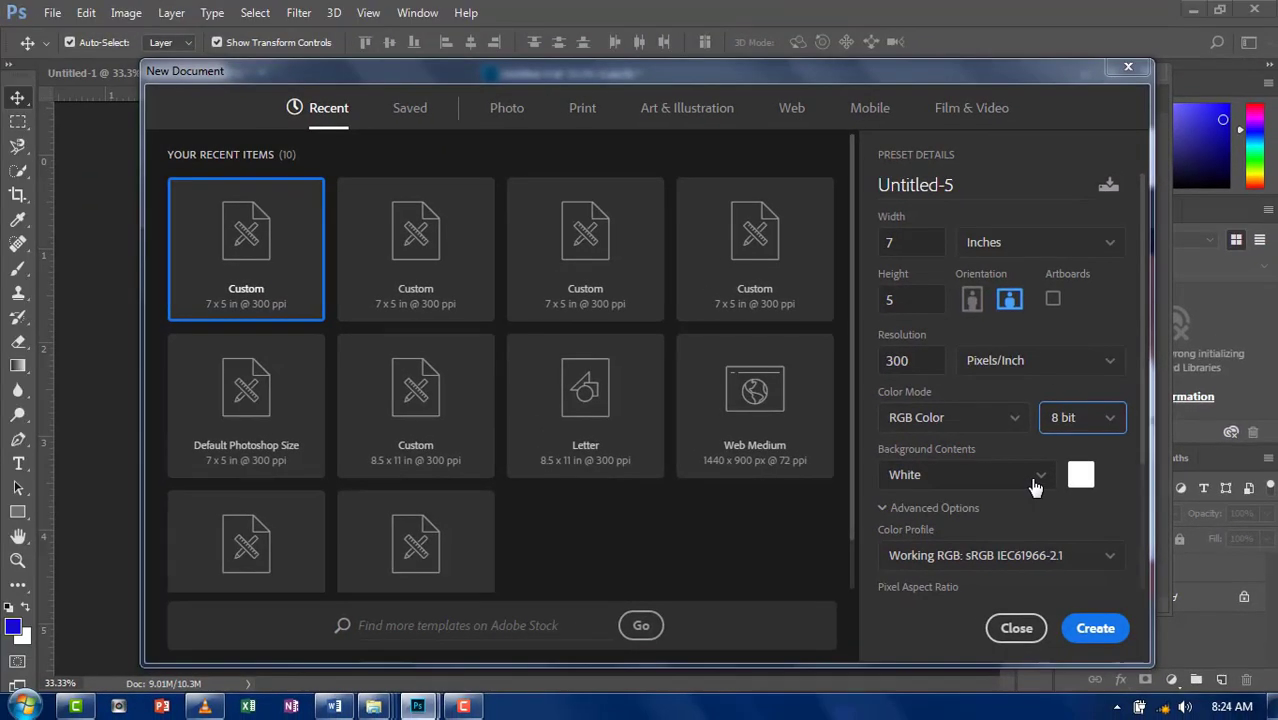
Give the 7 × 5 in RGB document a custom red d42020 background and create Untitled-5
click(1035, 486)
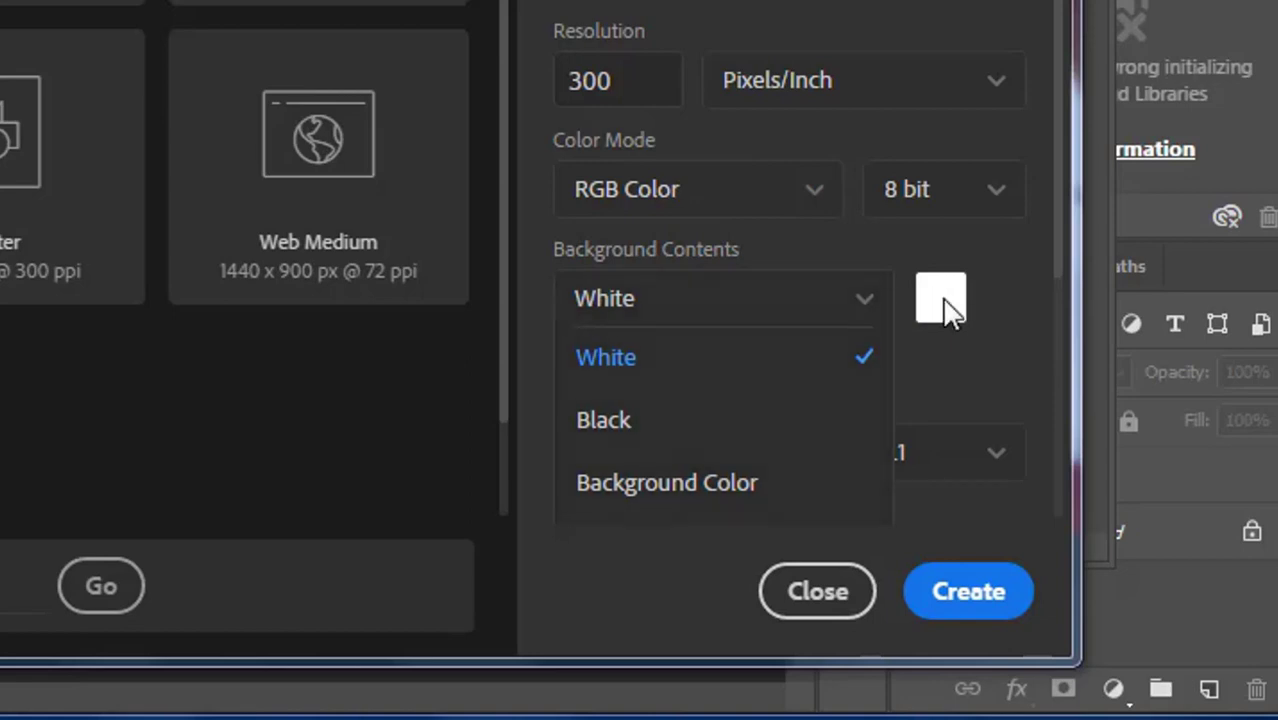
click(945, 305)
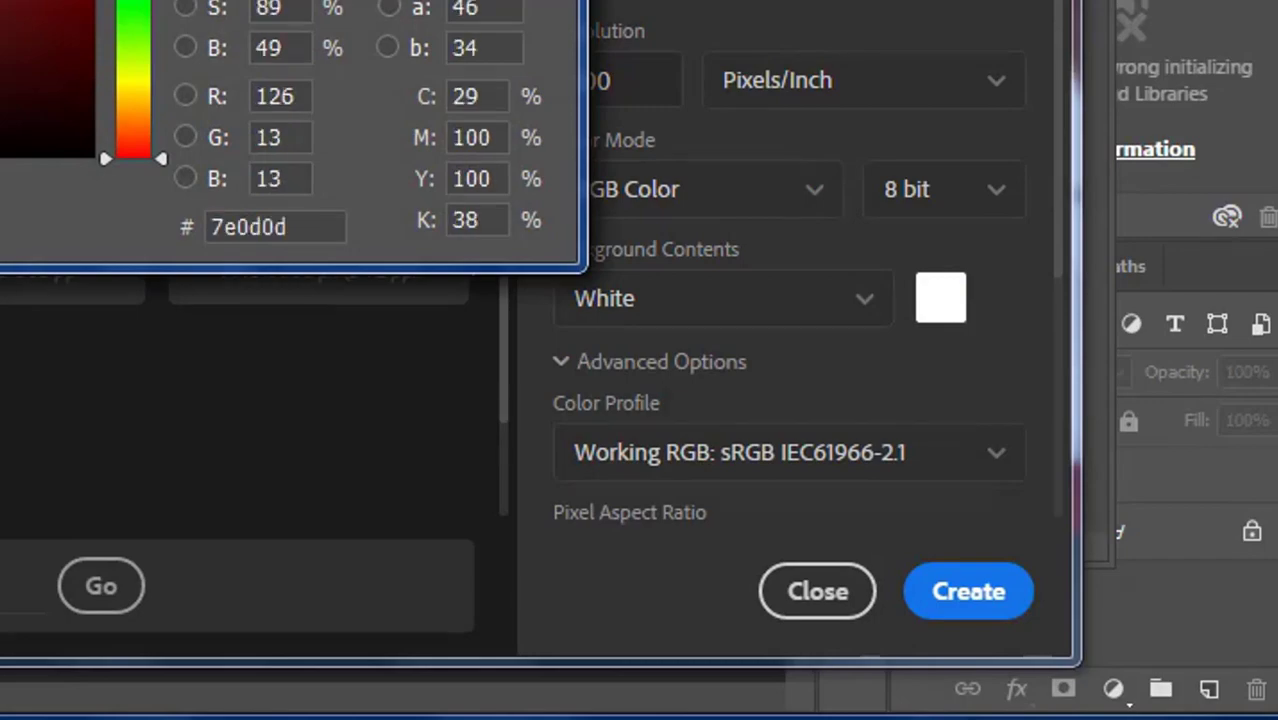
click(571, 186)
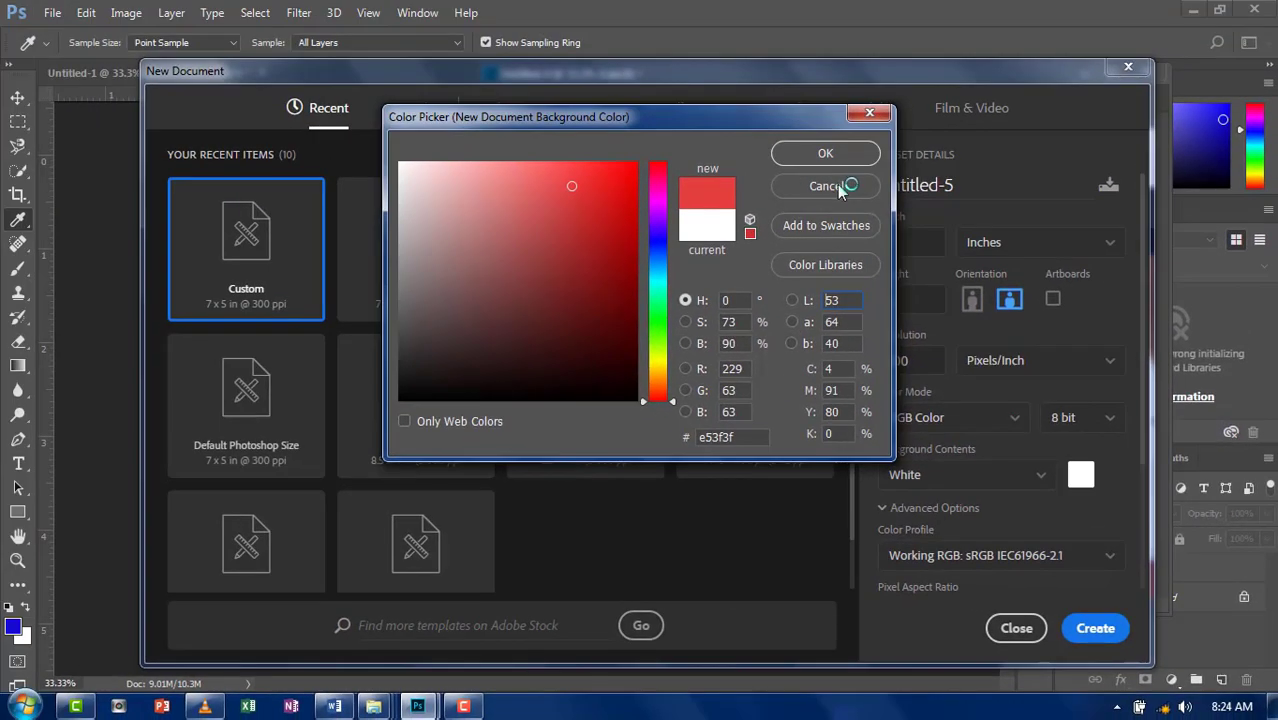
click(824, 186)
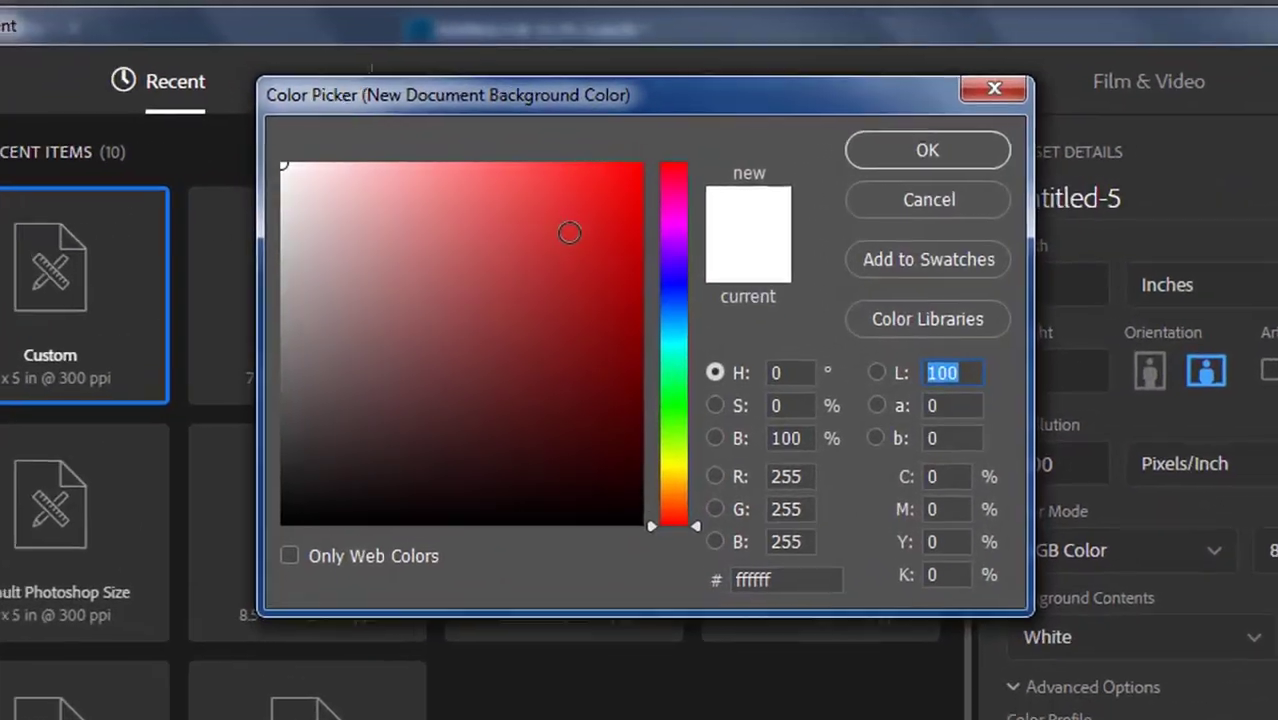
click(584, 232)
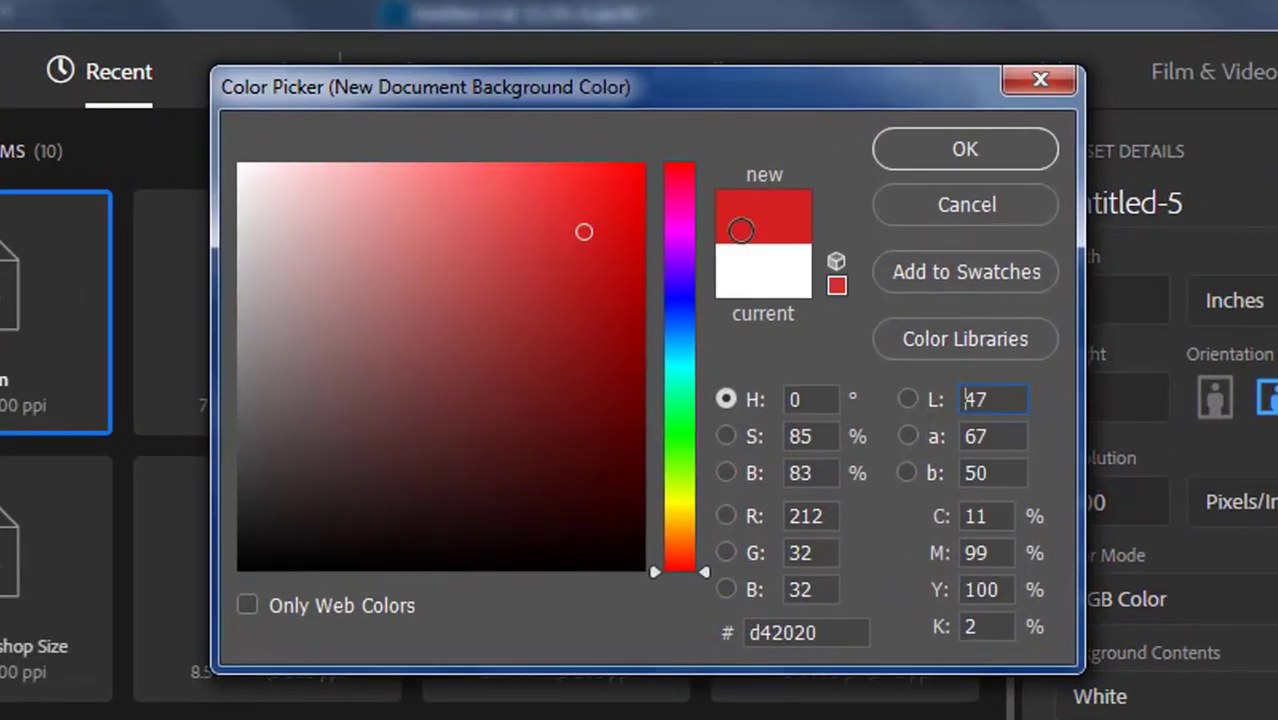
click(920, 160)
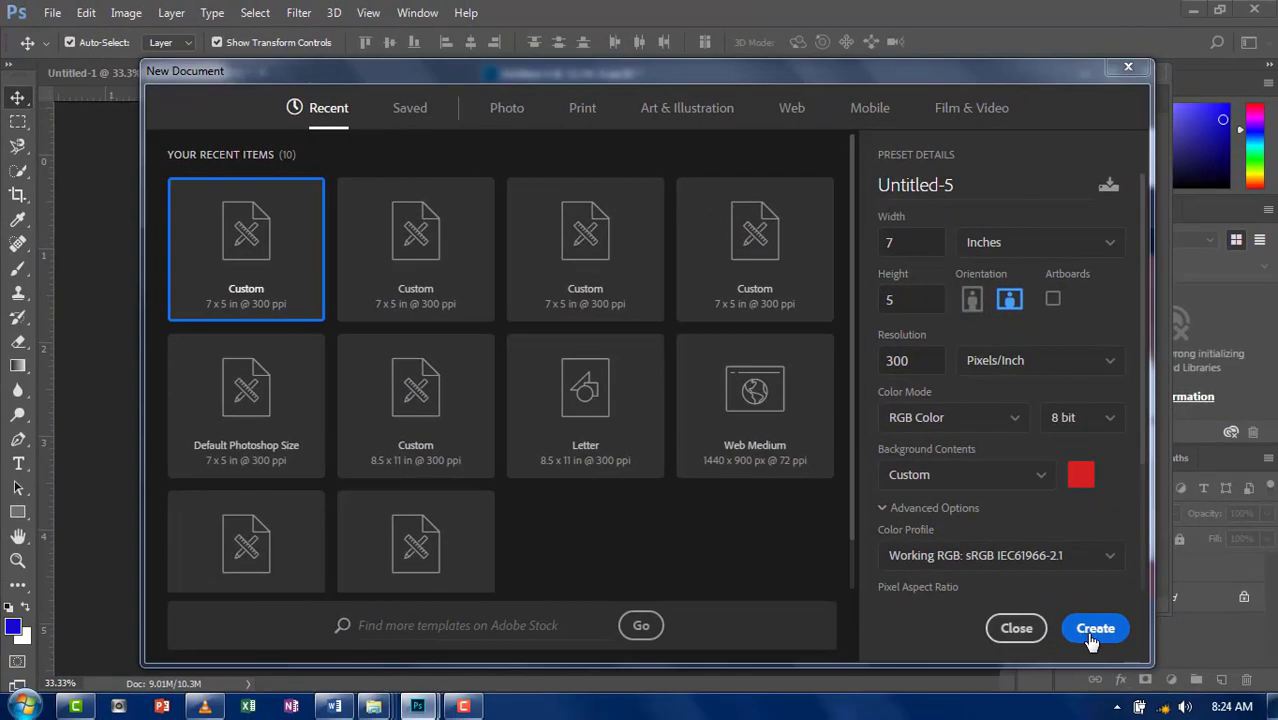
click(1123, 634)
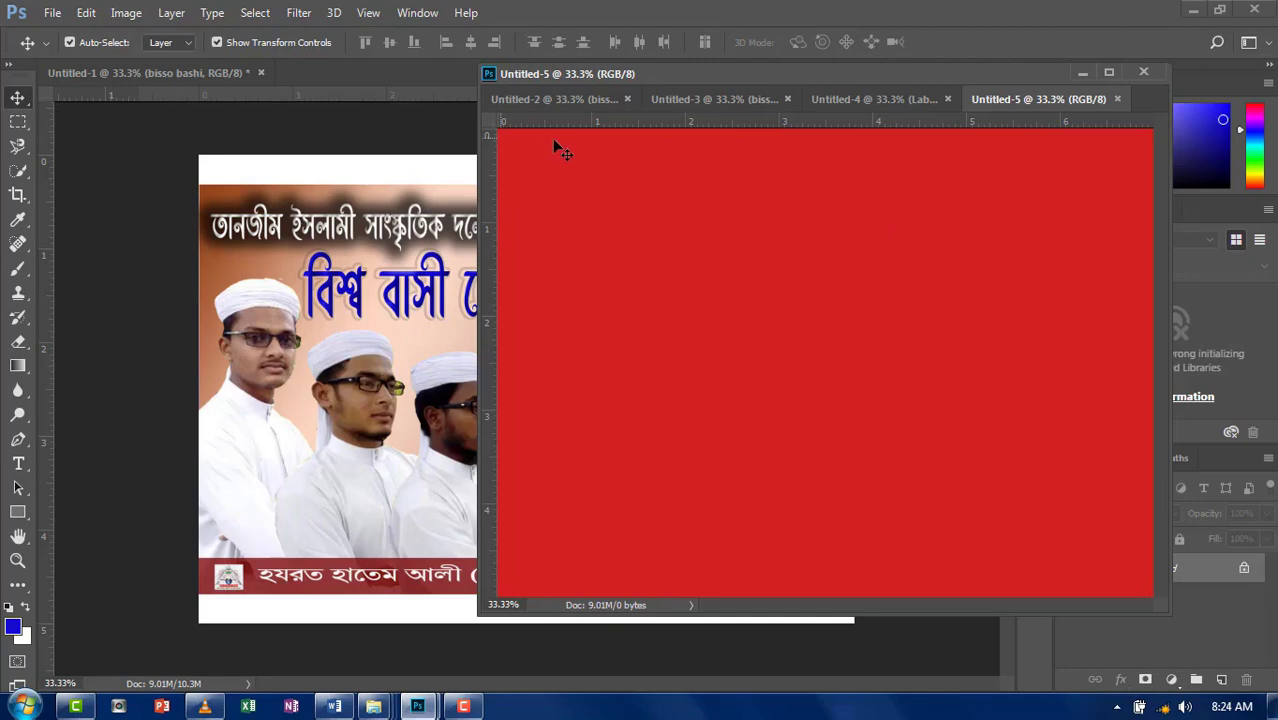
Glance at the File menu, then start another new document with Ctrl+N
click(51, 13)
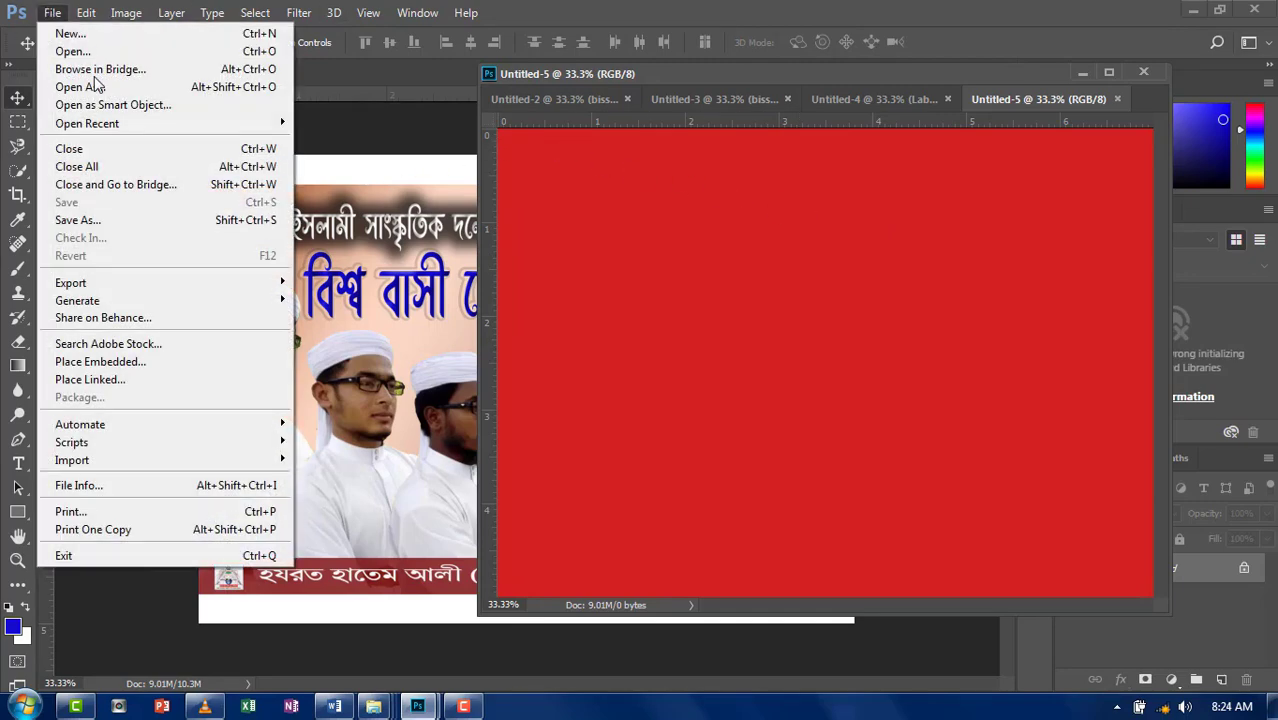
click(97, 87)
key(ctrl+n)
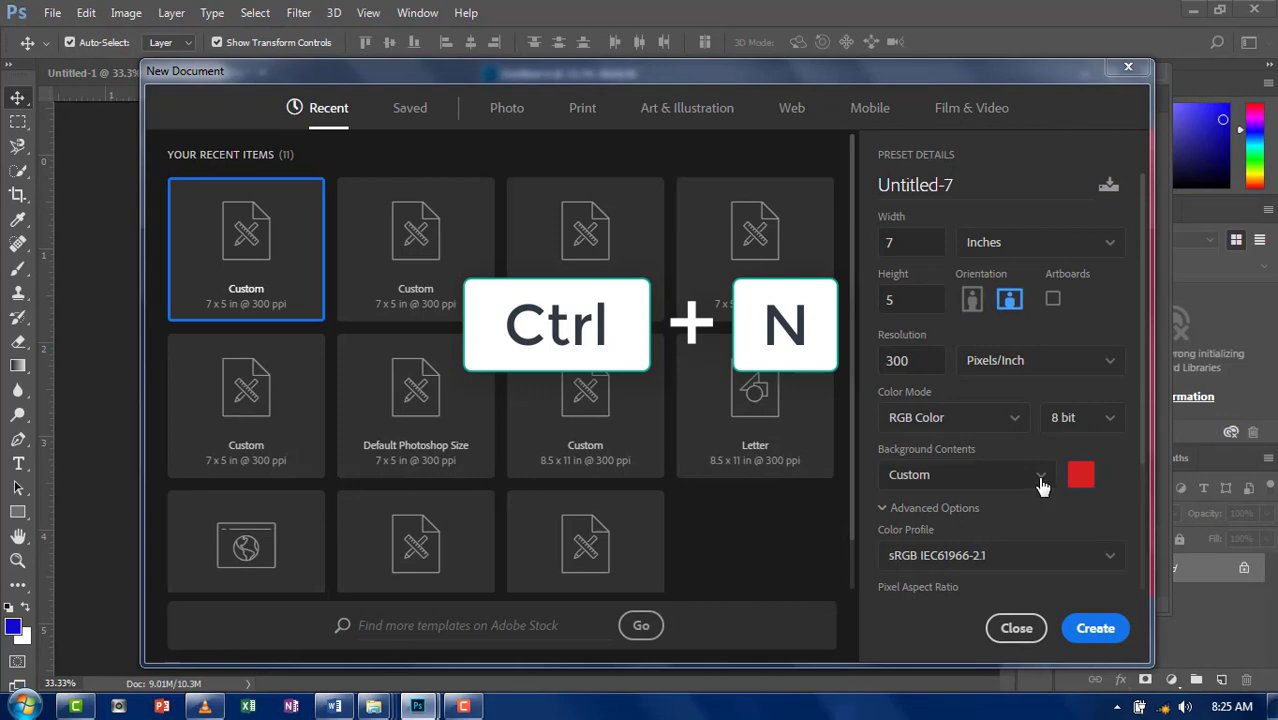
Edit the red background colour, trying deep red, cyan, pale cyan and dark teal shades
click(1080, 474)
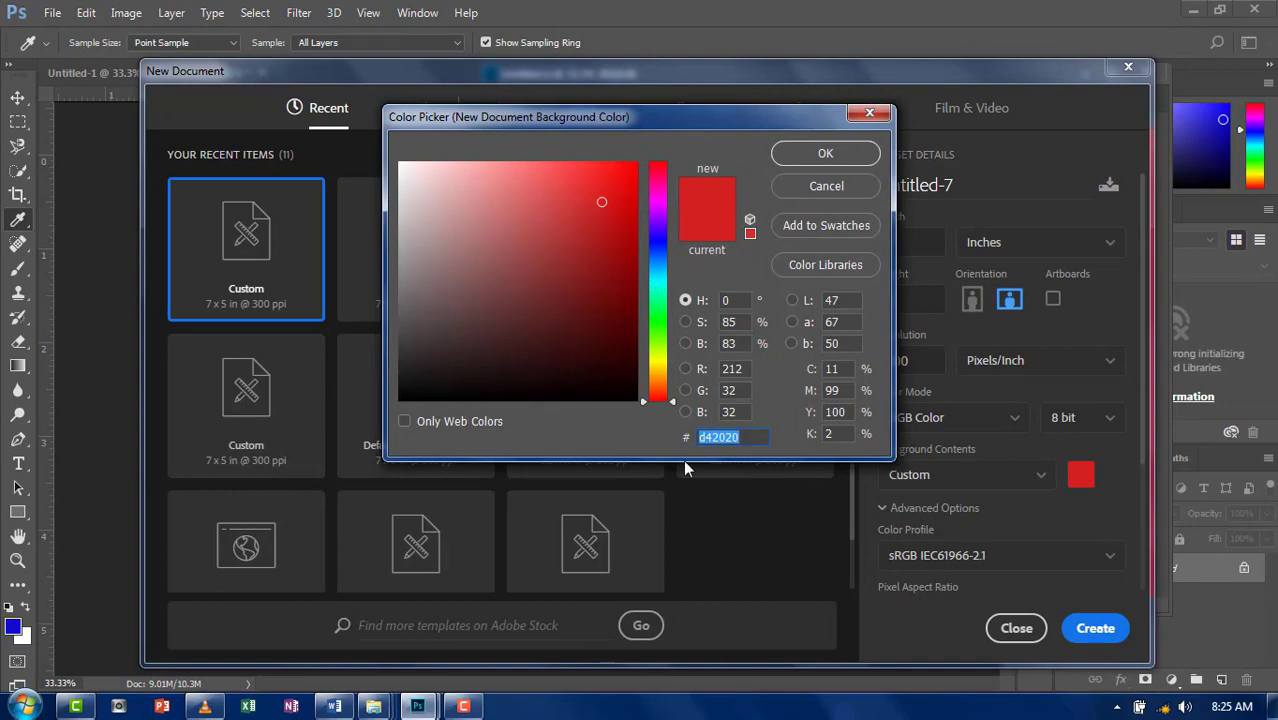
click(1087, 480)
mouse_move(560, 235)
mouse_down()
mouse_move(582, 288)
mouse_move(616, 251)
mouse_move(657, 256)
mouse_move(657, 225)
mouse_move(657, 309)
mouse_move(657, 166)
mouse_move(657, 203)
mouse_up()
drag(657, 268, 657, 278)
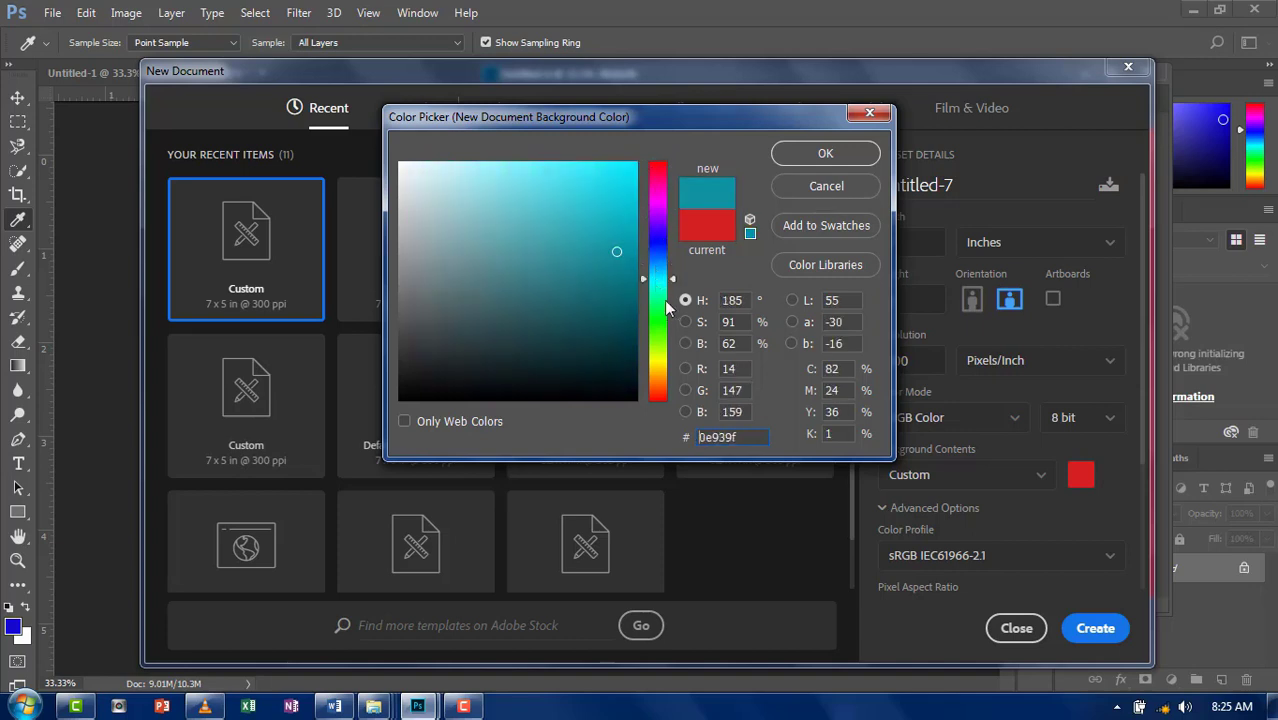
mouse_move(616, 328)
mouse_down()
mouse_move(438, 209)
mouse_move(542, 254)
mouse_up()
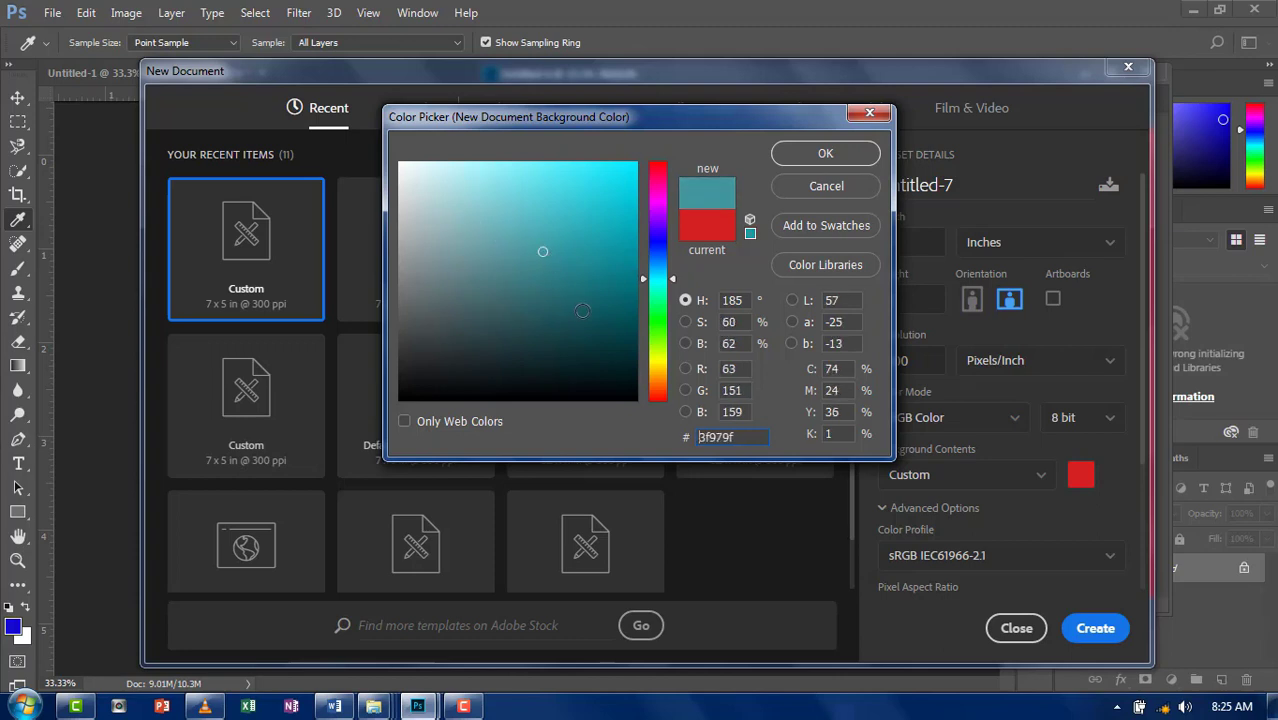
click(603, 329)
click(407, 178)
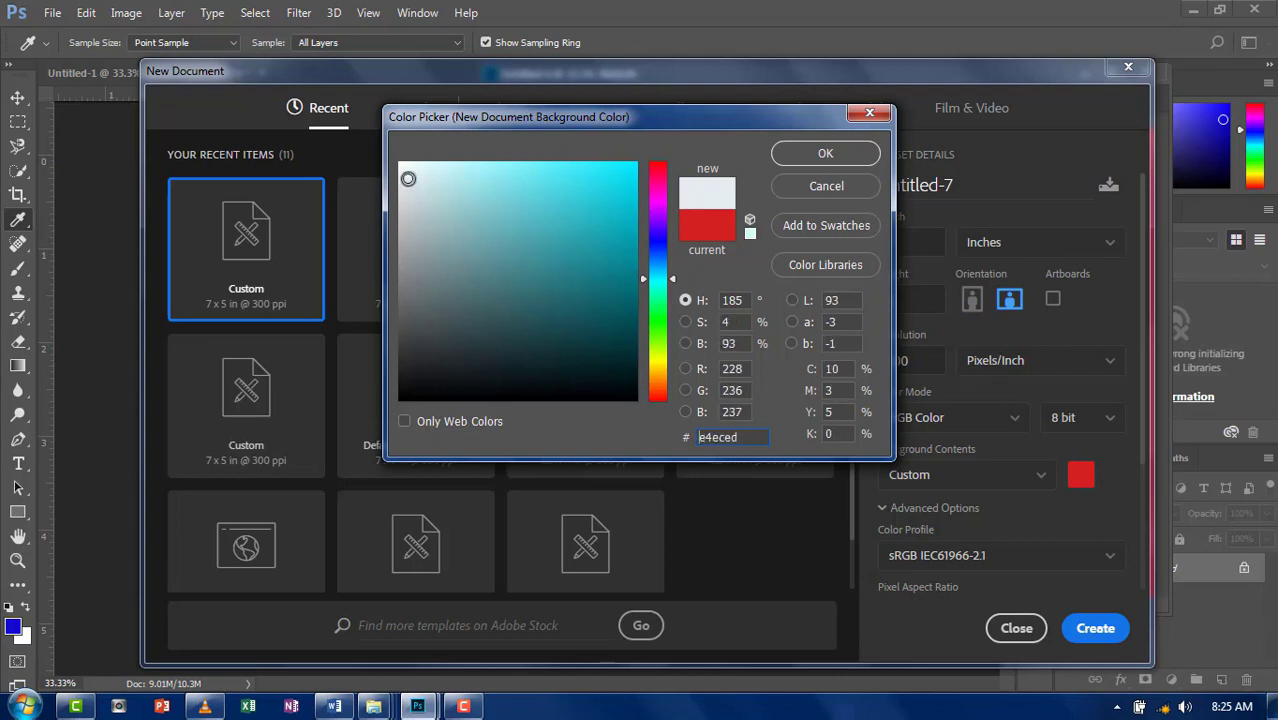
Try several teal and cyan shades, then confirm a near-white f6fbfb background colour
click(586, 317)
click(603, 214)
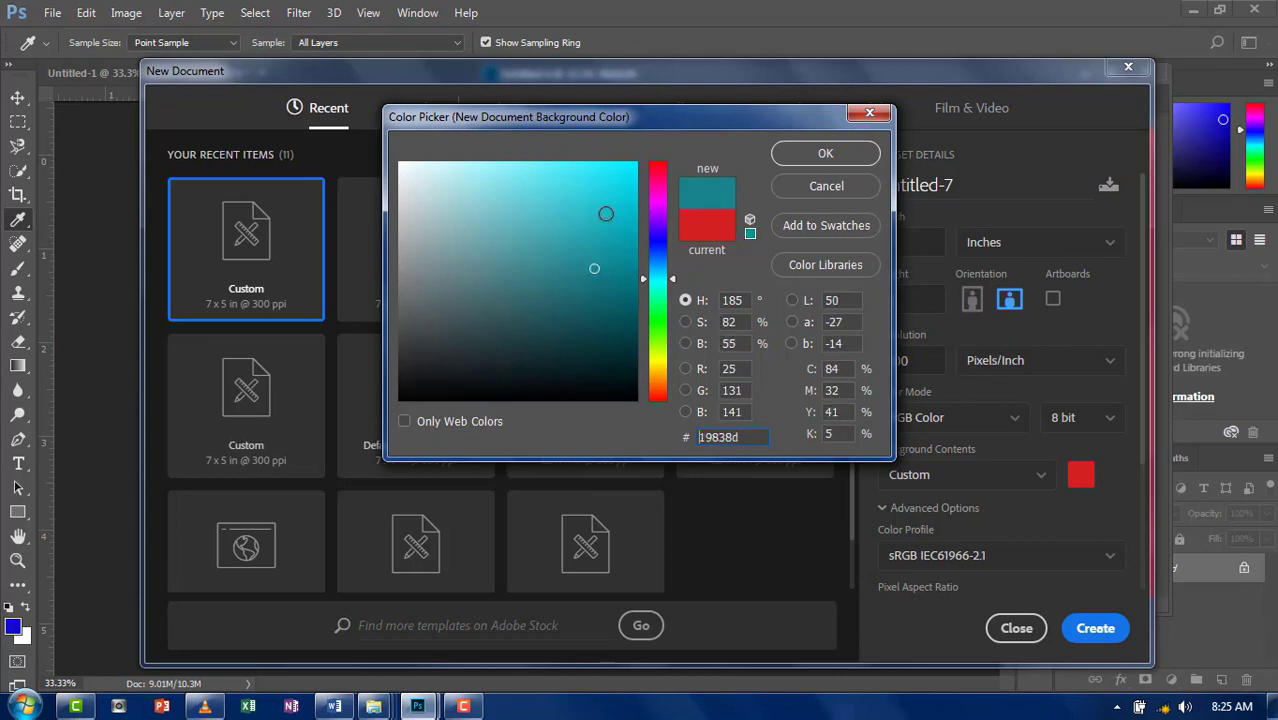
click(553, 222)
click(556, 283)
click(561, 350)
click(488, 351)
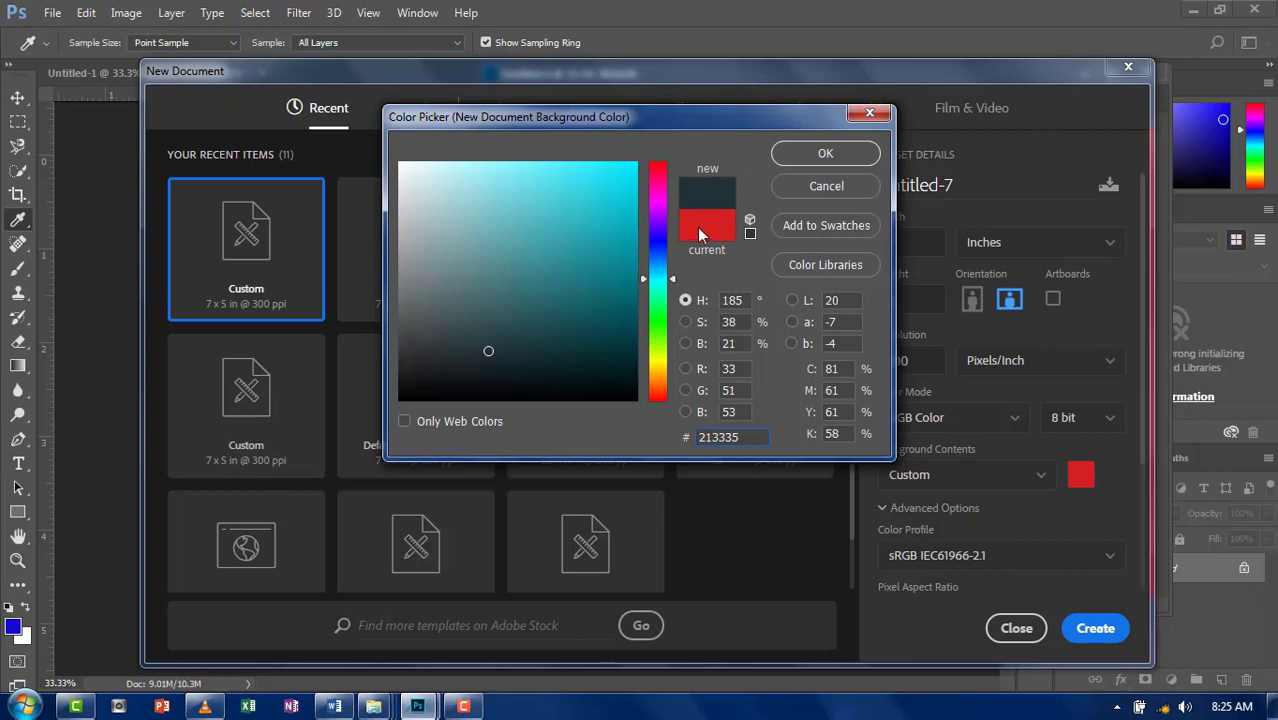
click(575, 212)
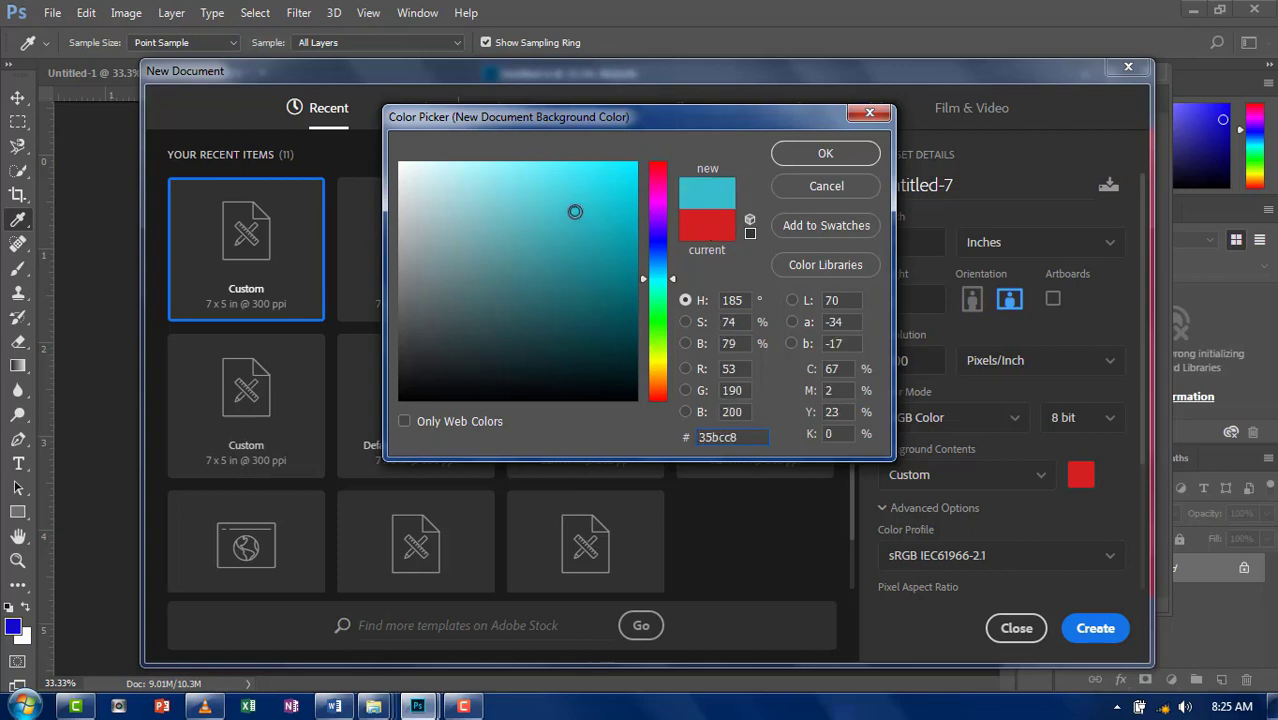
click(506, 189)
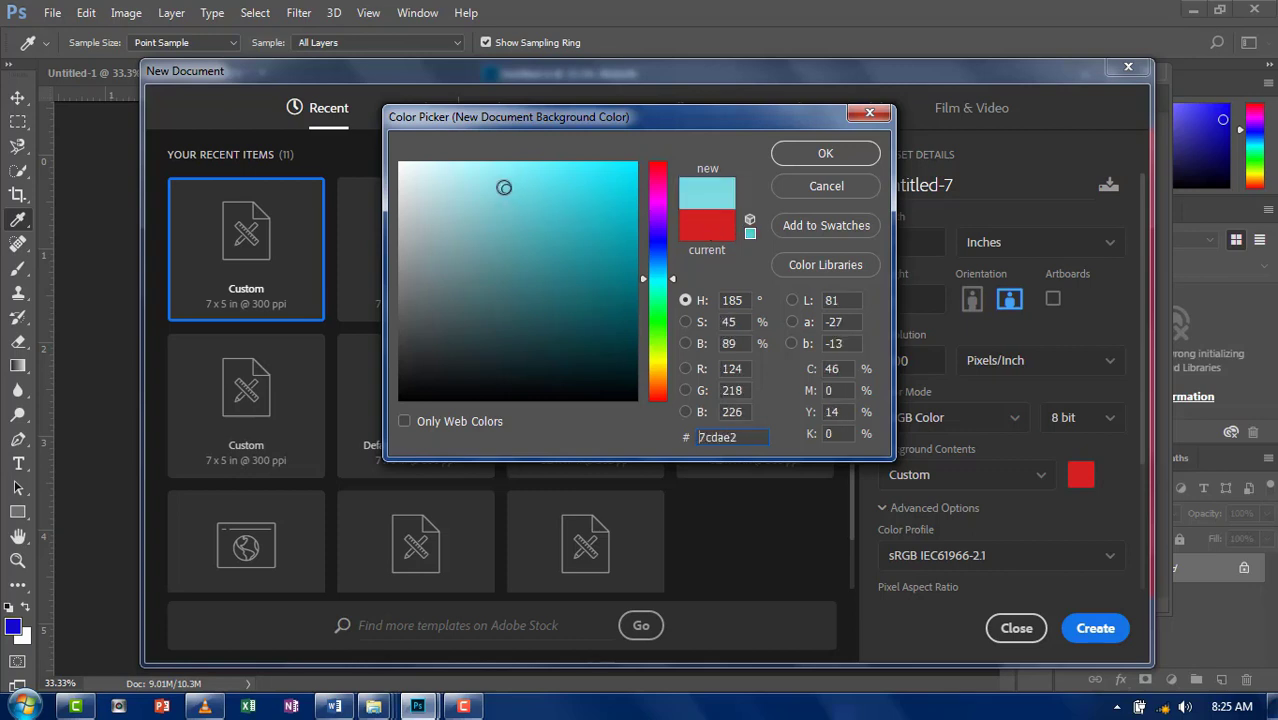
click(404, 166)
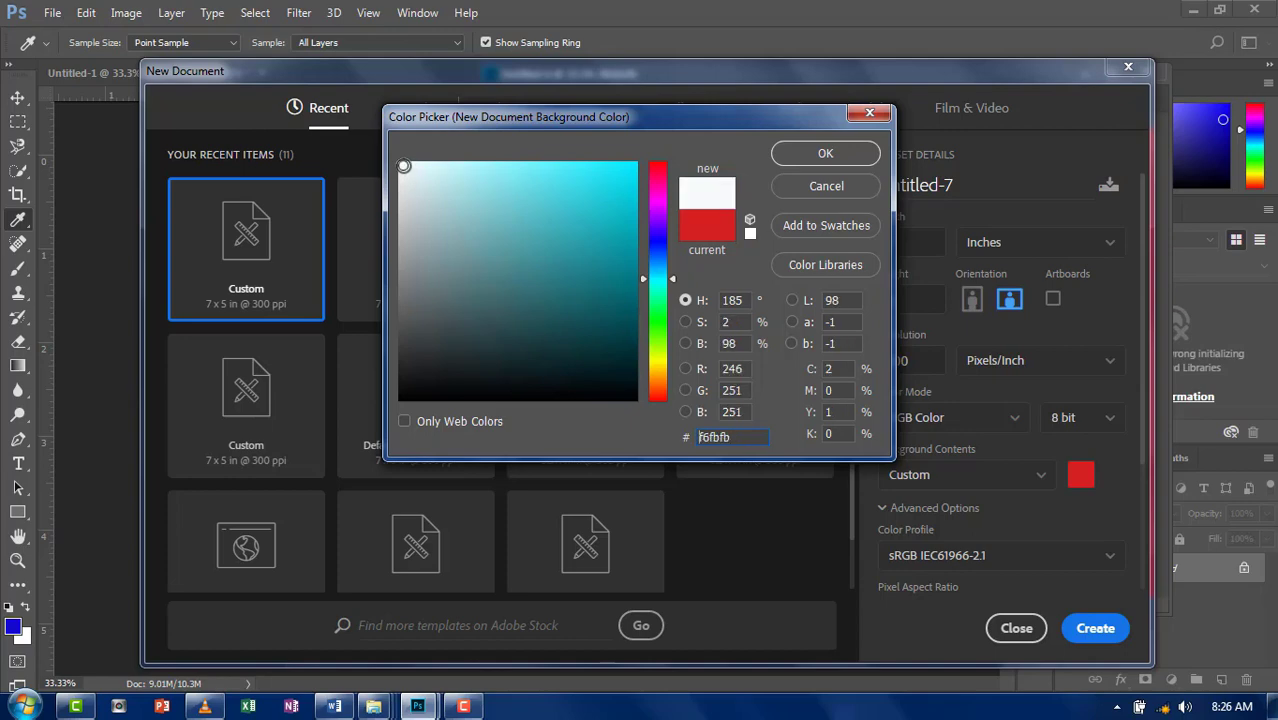
click(847, 152)
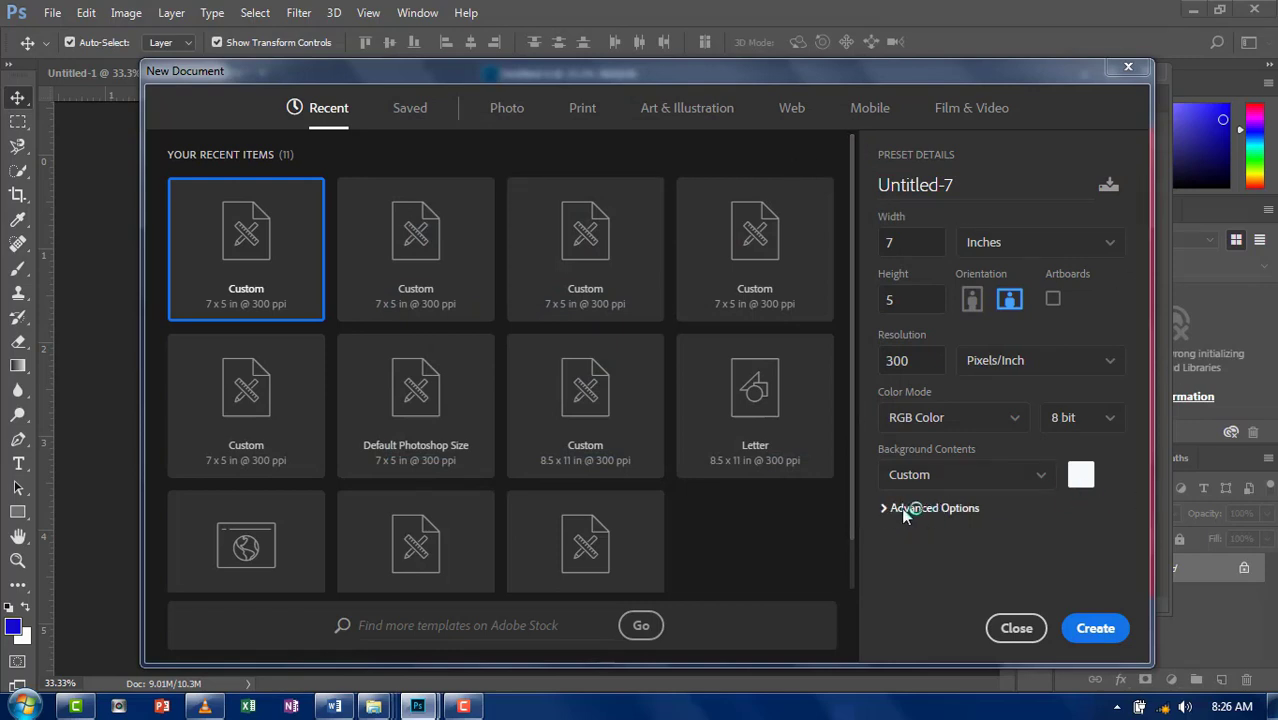
Review the colour profiles and reset Pixel Aspect Ratio to Square Pixels in Advanced Options
scroll(901, 507, down, 2)
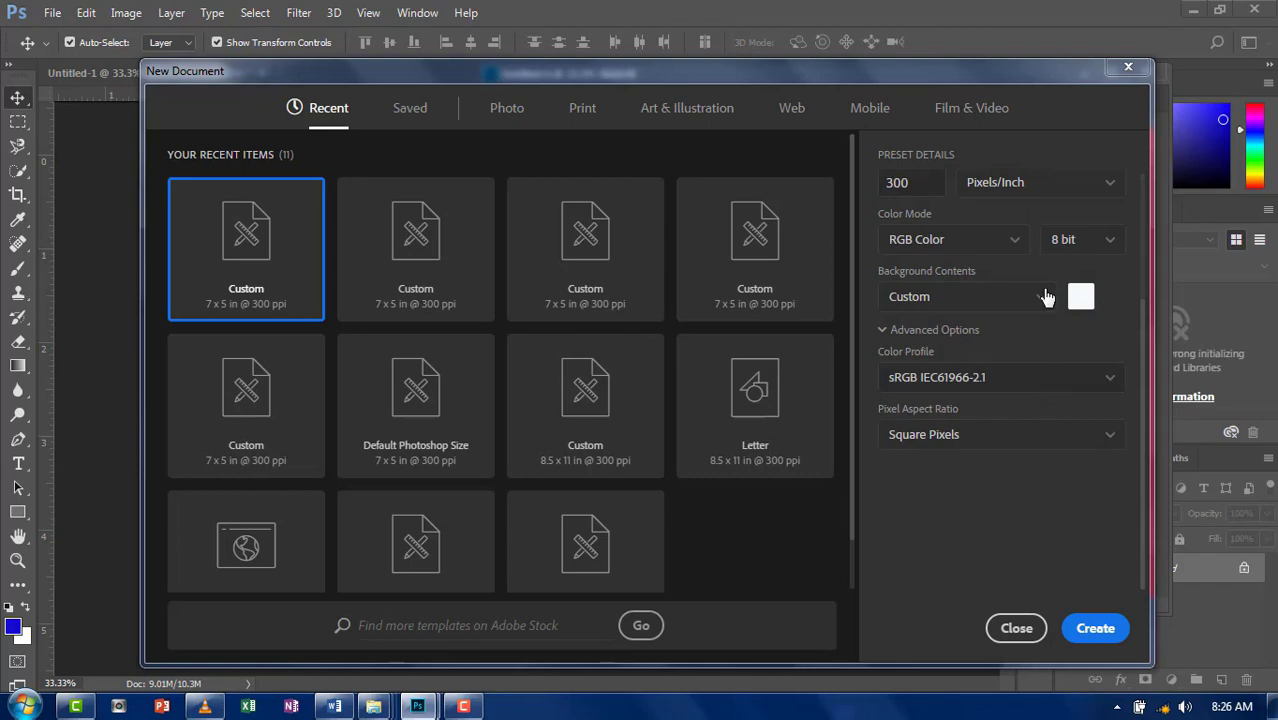
click(1050, 378)
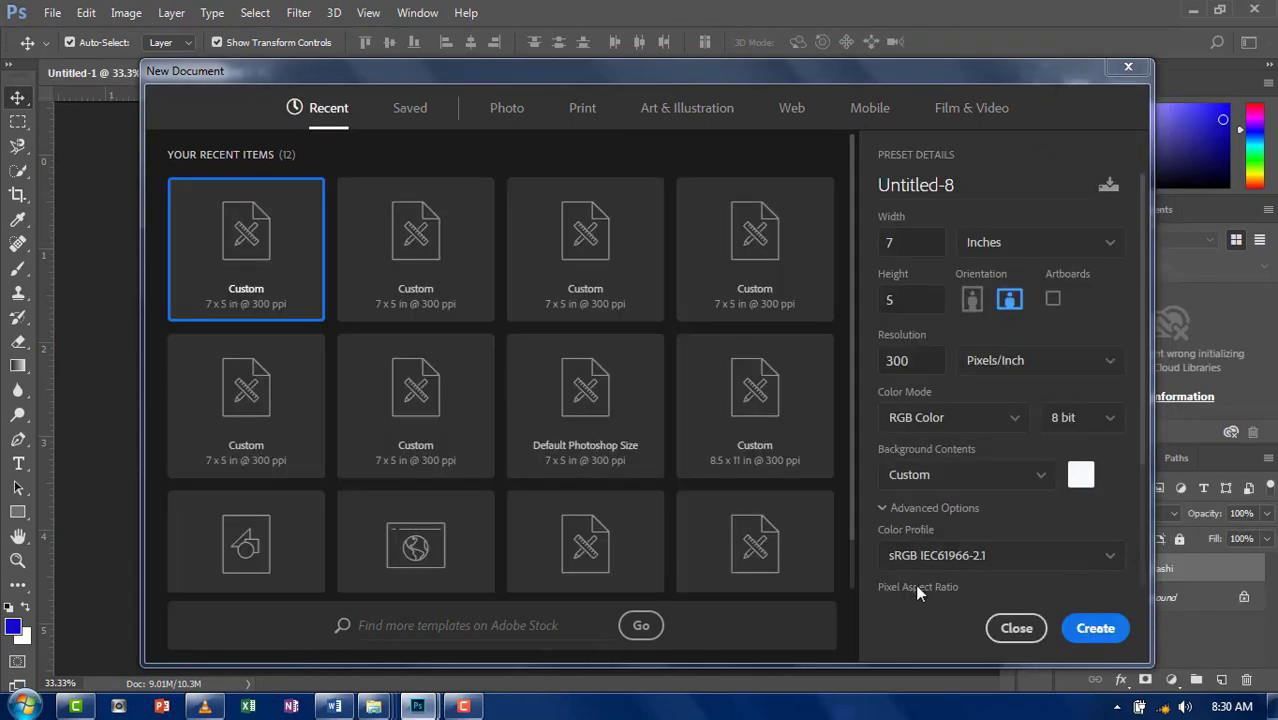
scroll(994, 588, down, 3)
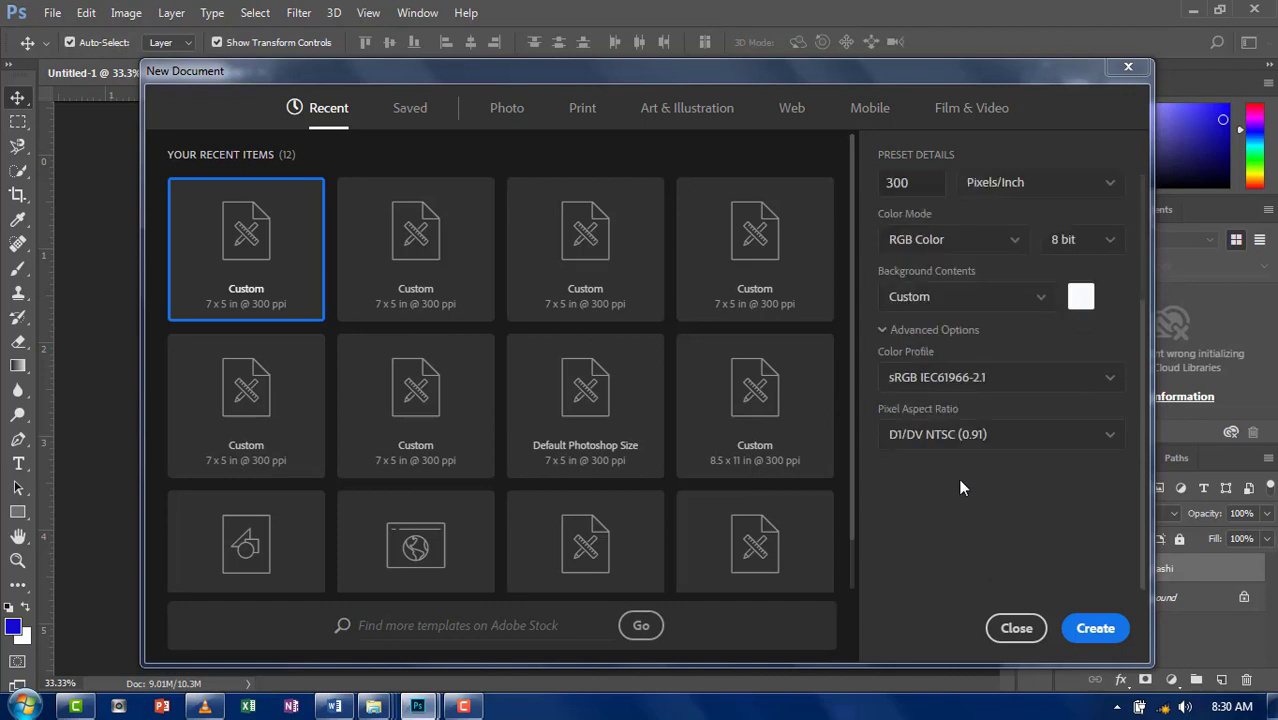
click(1036, 441)
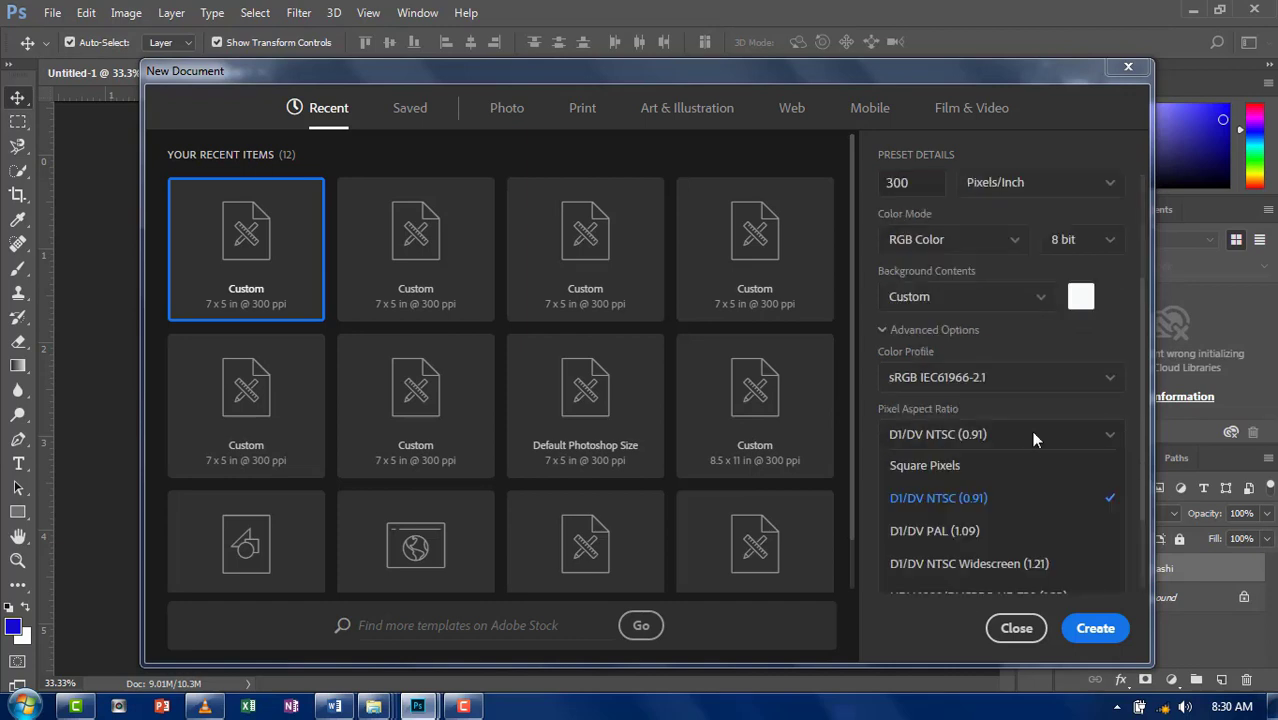
click(953, 478)
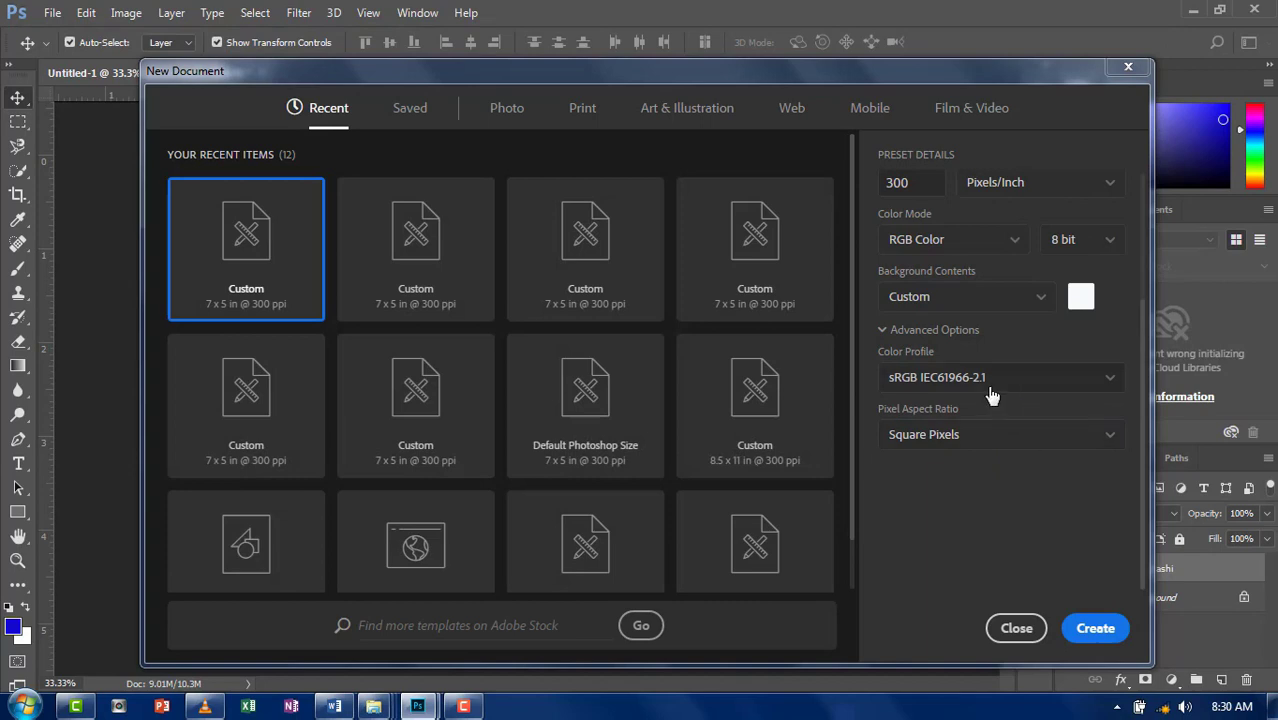
click(883, 331)
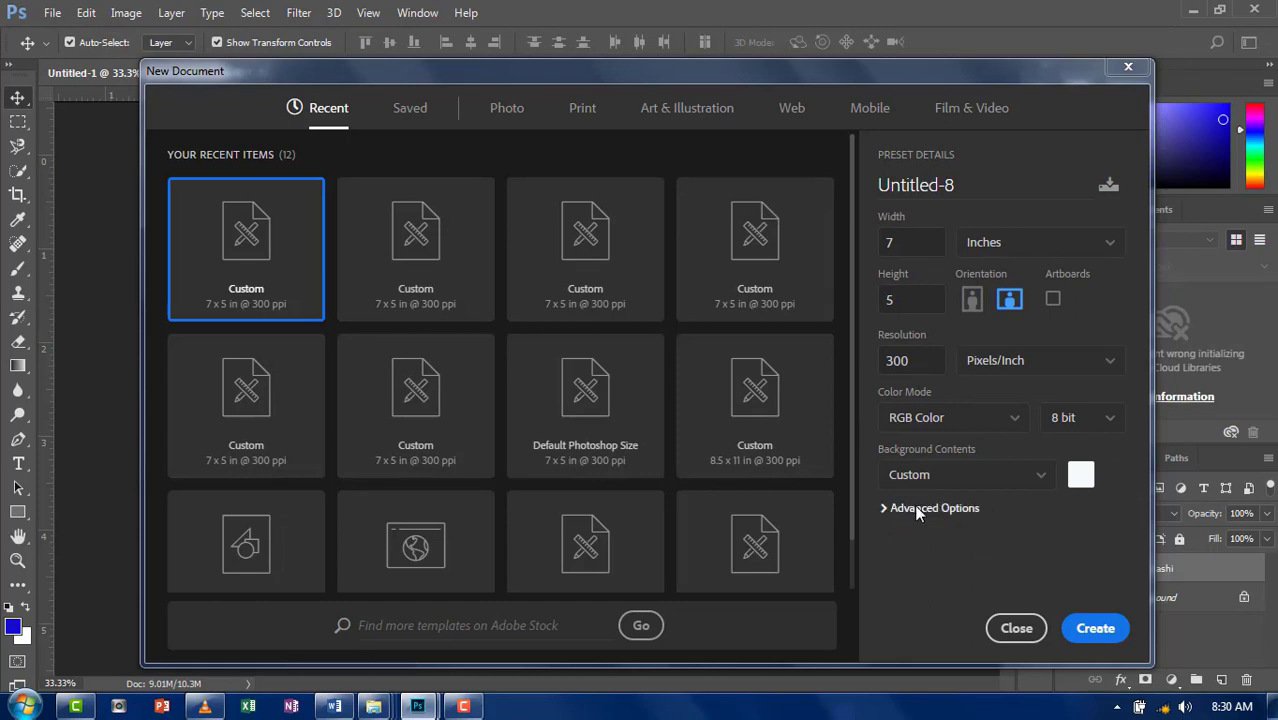
Create the current document and reopen New Document on the Photo presets
key(Return)
key(ctrl+n)
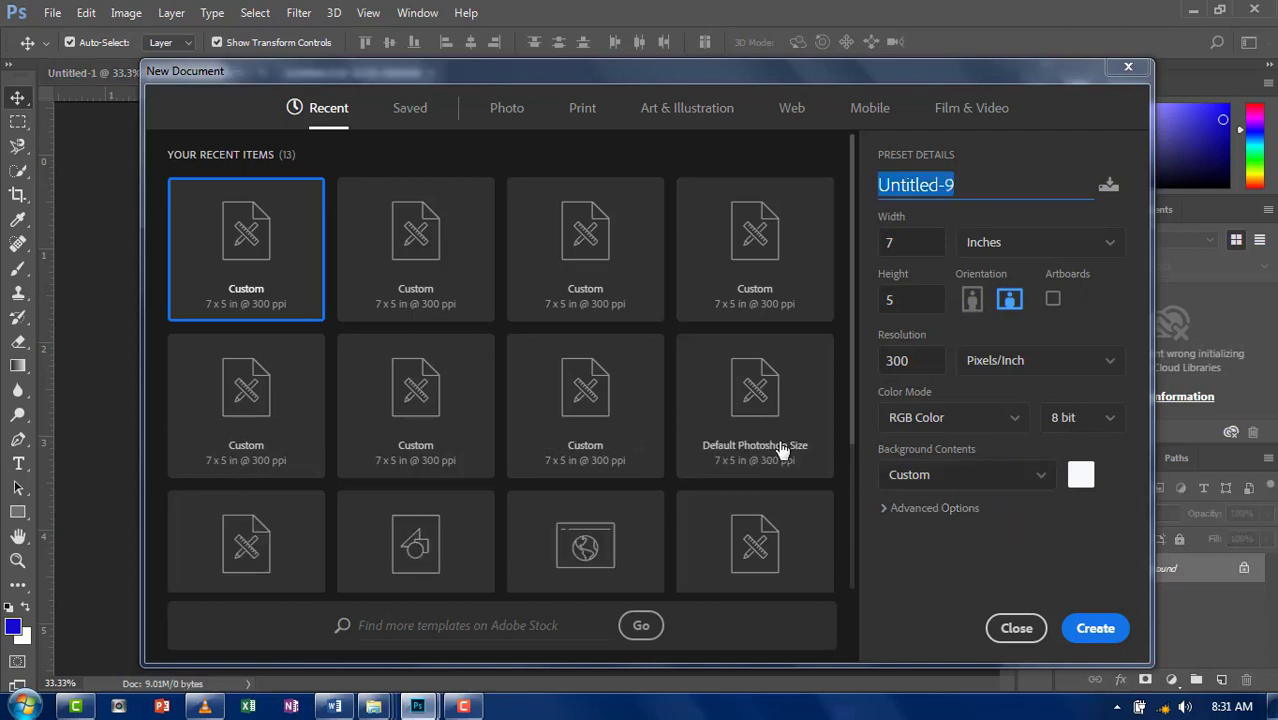
click(516, 112)
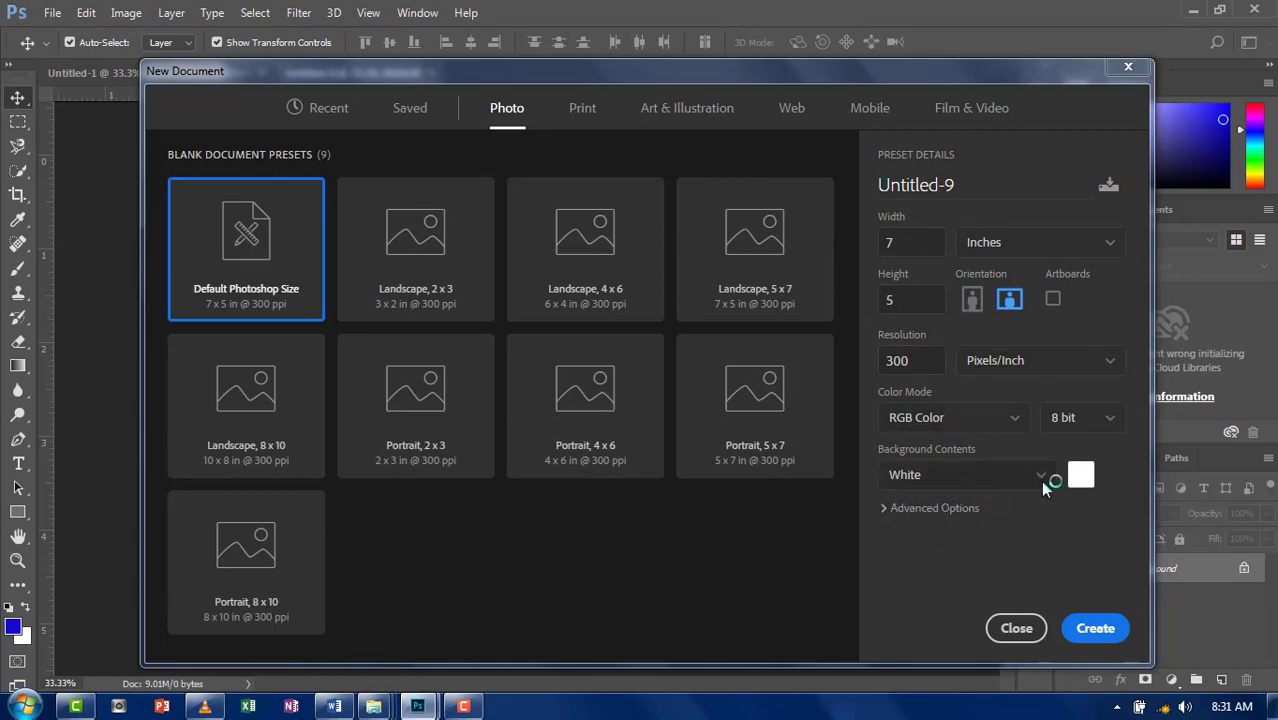
Try Background Color and Black backgrounds, then settle on a White background
click(1046, 478)
click(1011, 571)
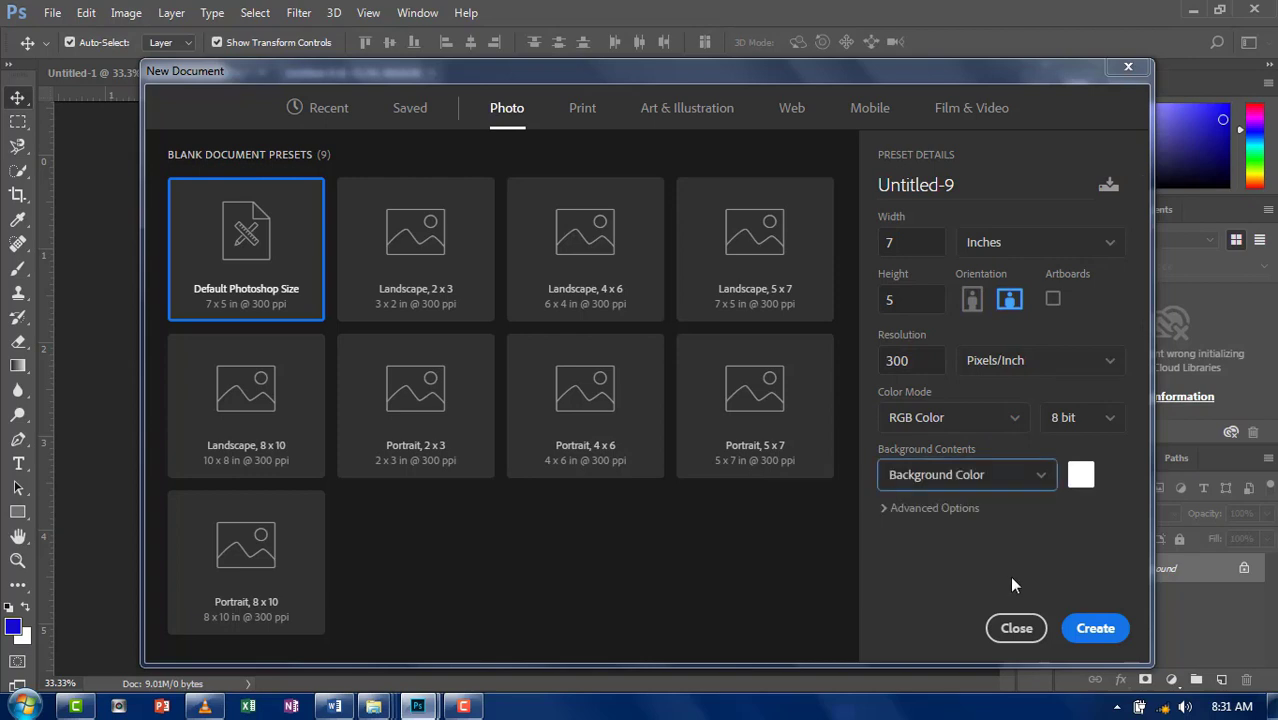
click(1038, 484)
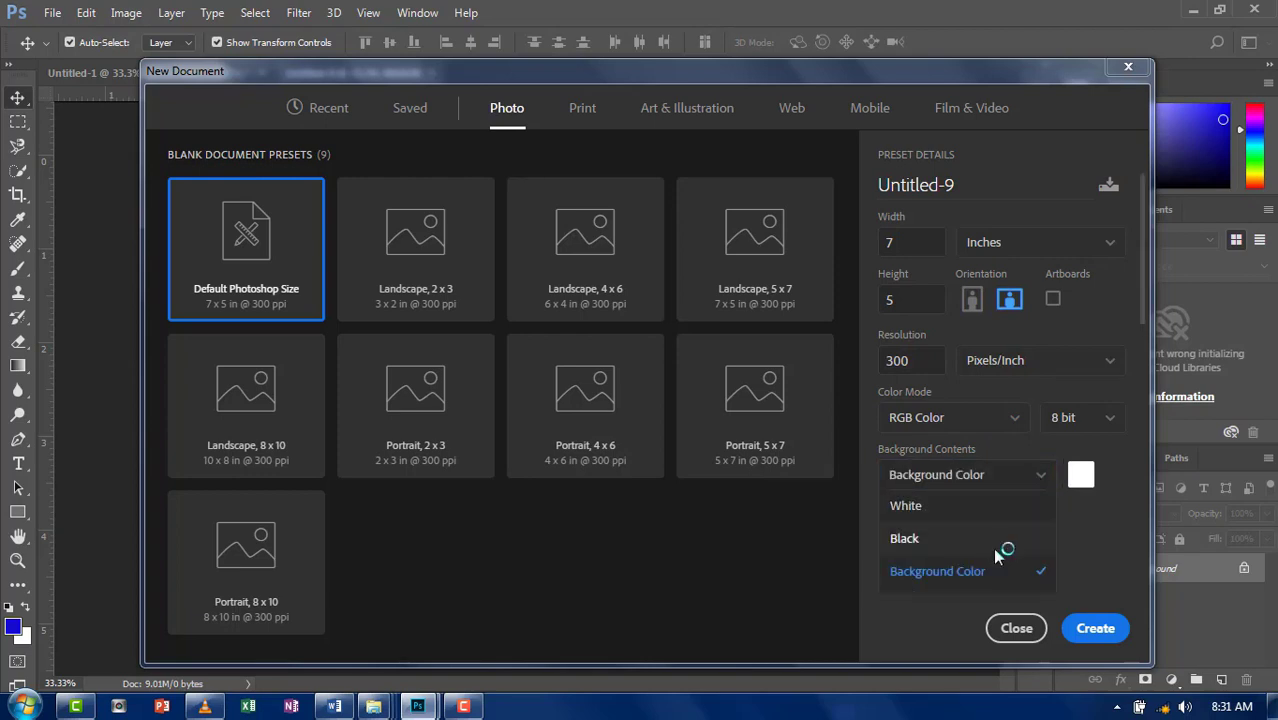
click(1000, 541)
click(1047, 482)
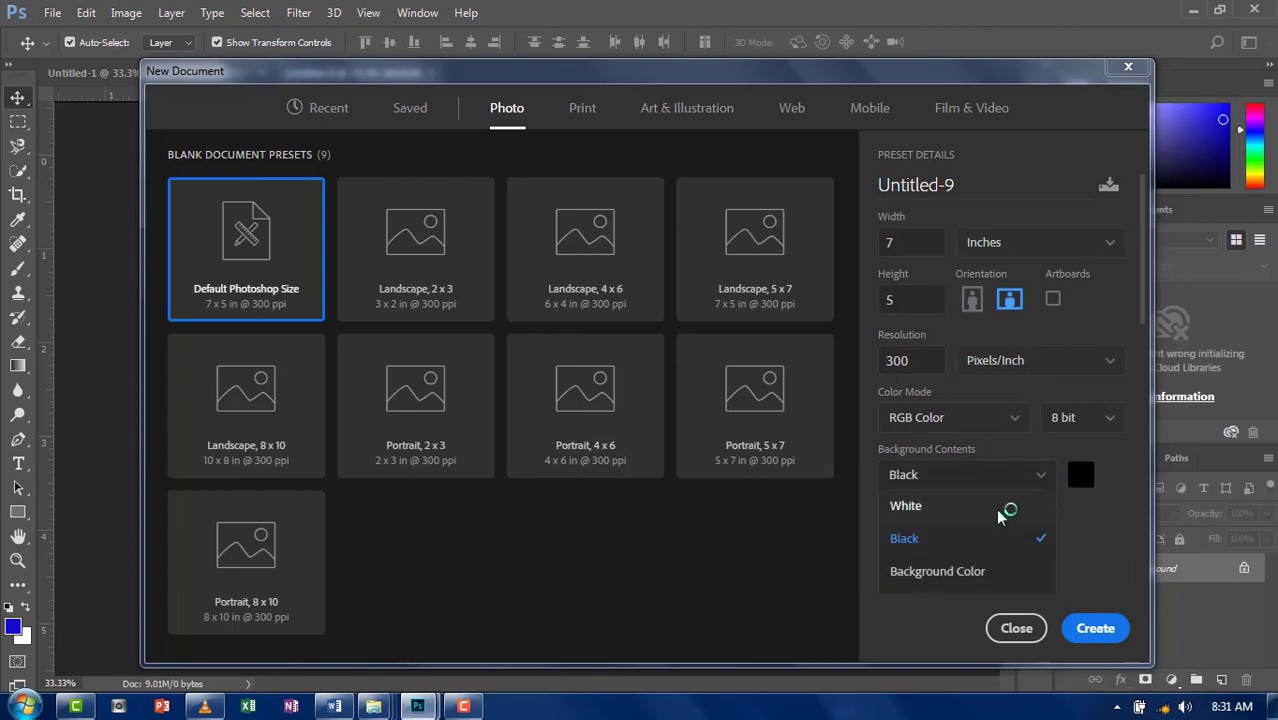
click(1003, 506)
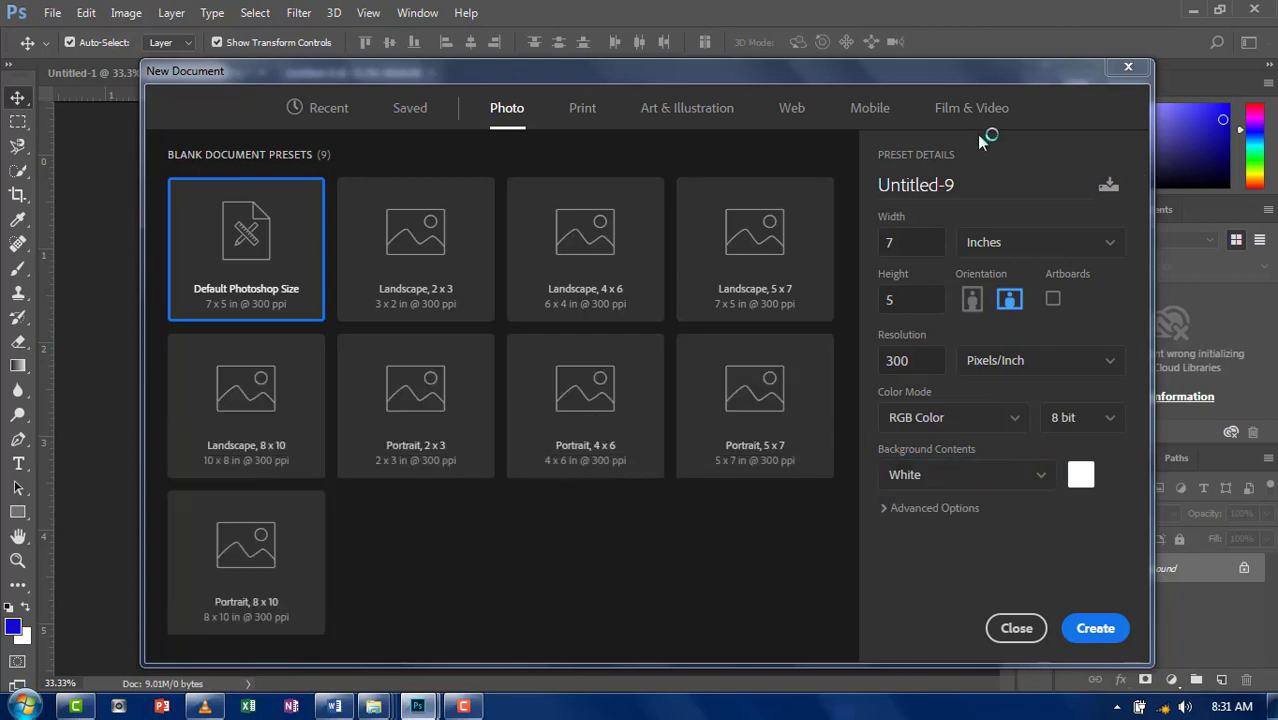
click(955, 190)
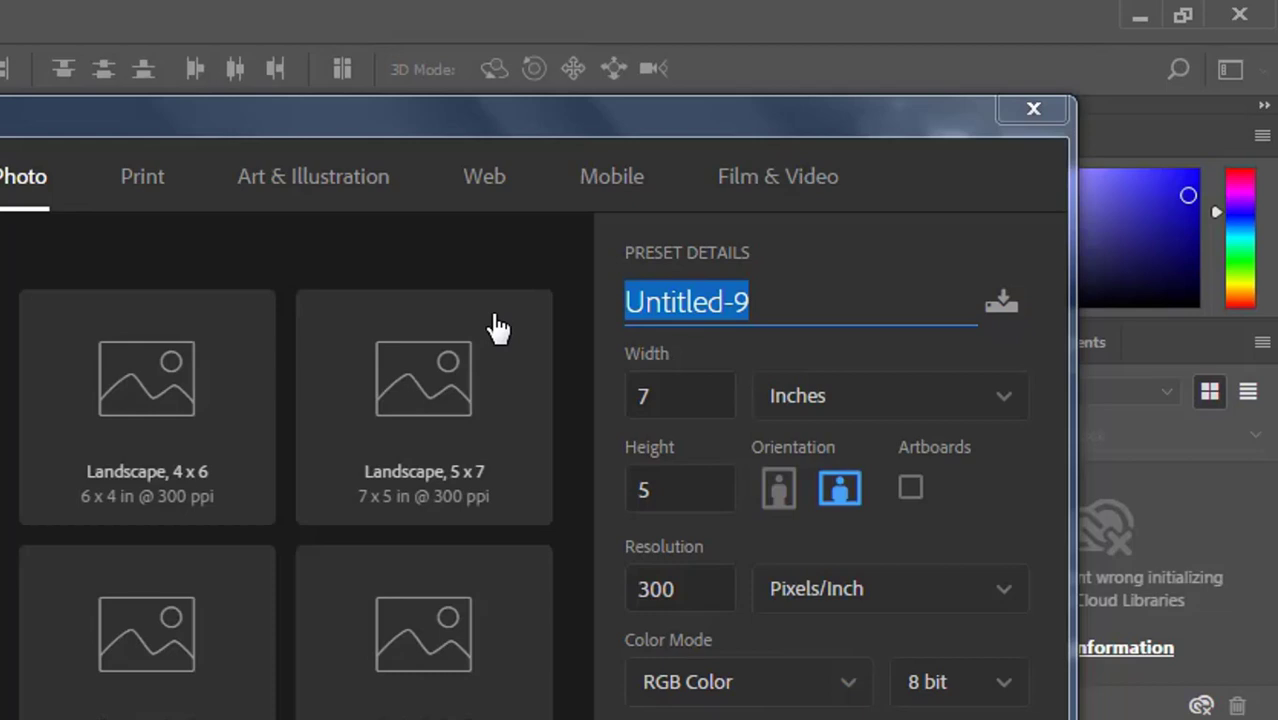
Name the document 'Tutorial 1' and create it as a white 7 x 5 in canvas
key(BackSpace)
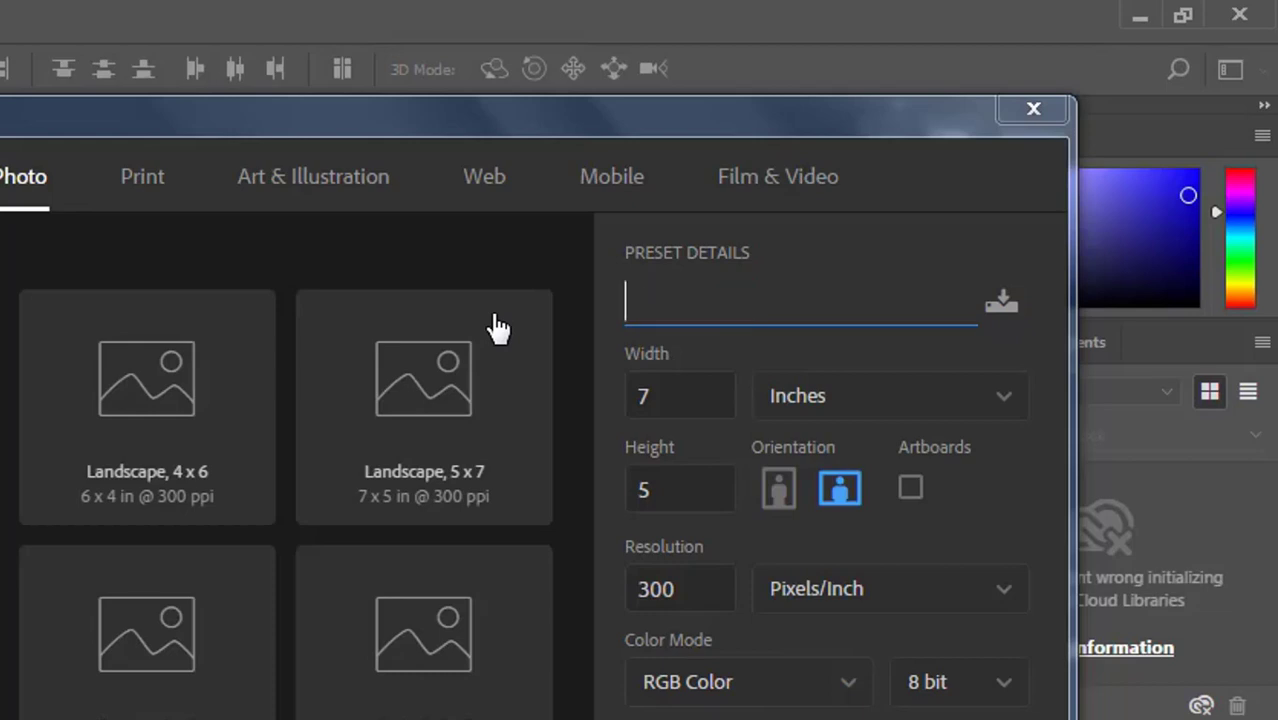
text(Tutorial 1)
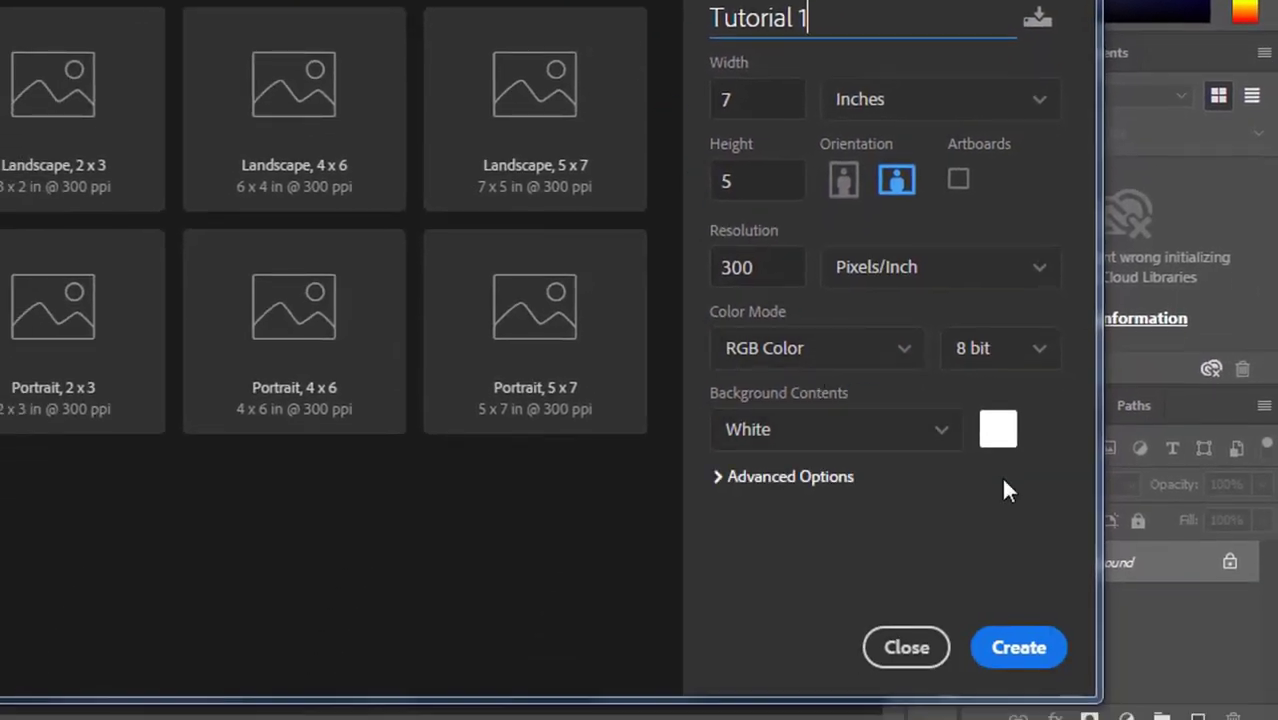
key(Return)
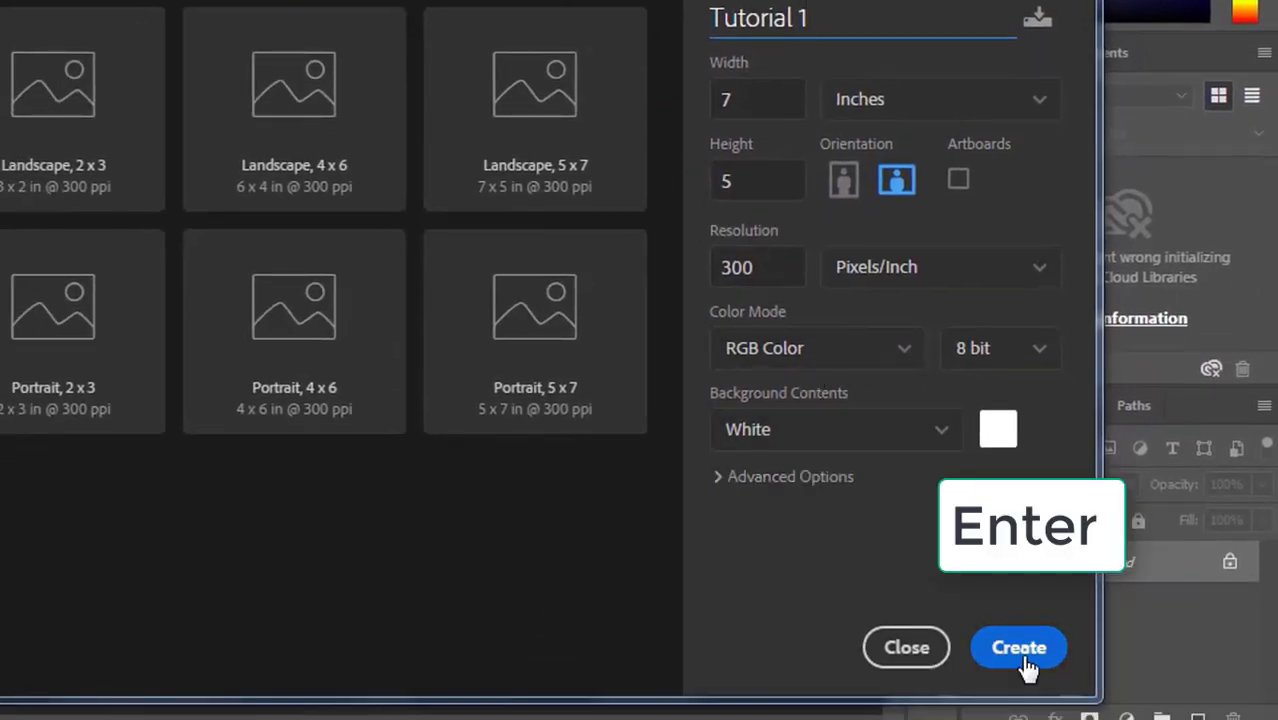
click(1019, 648)
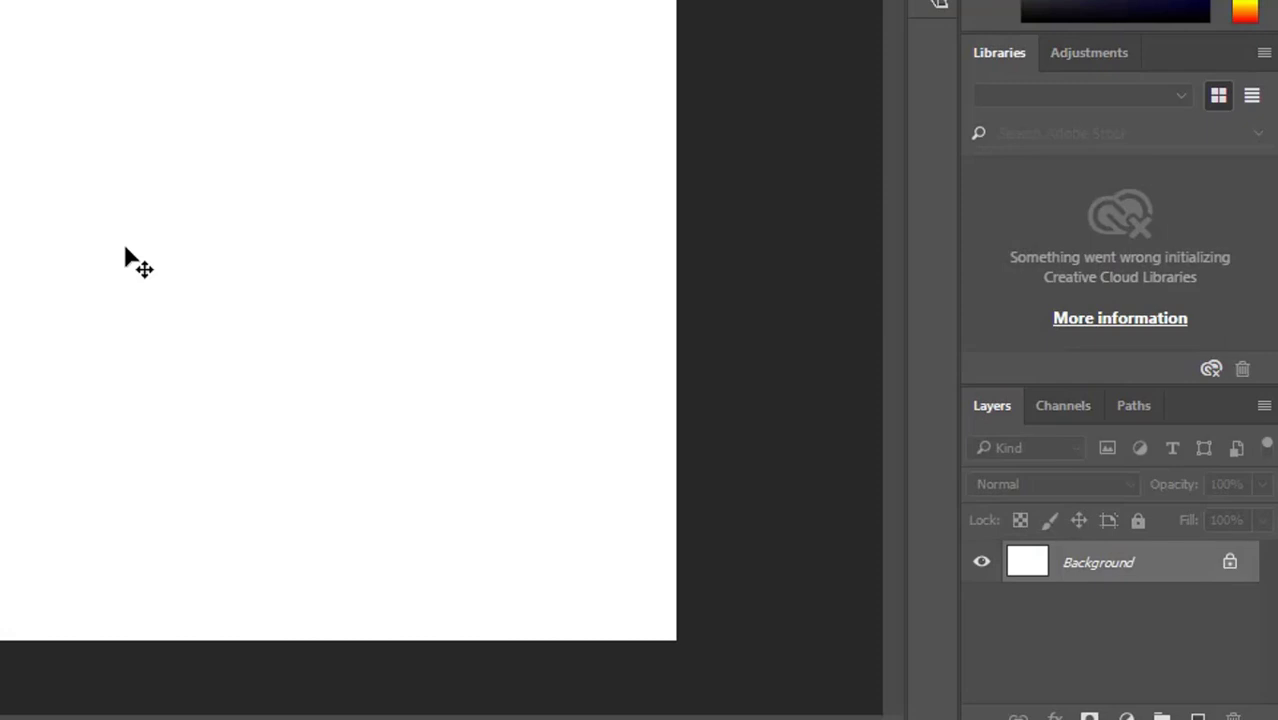